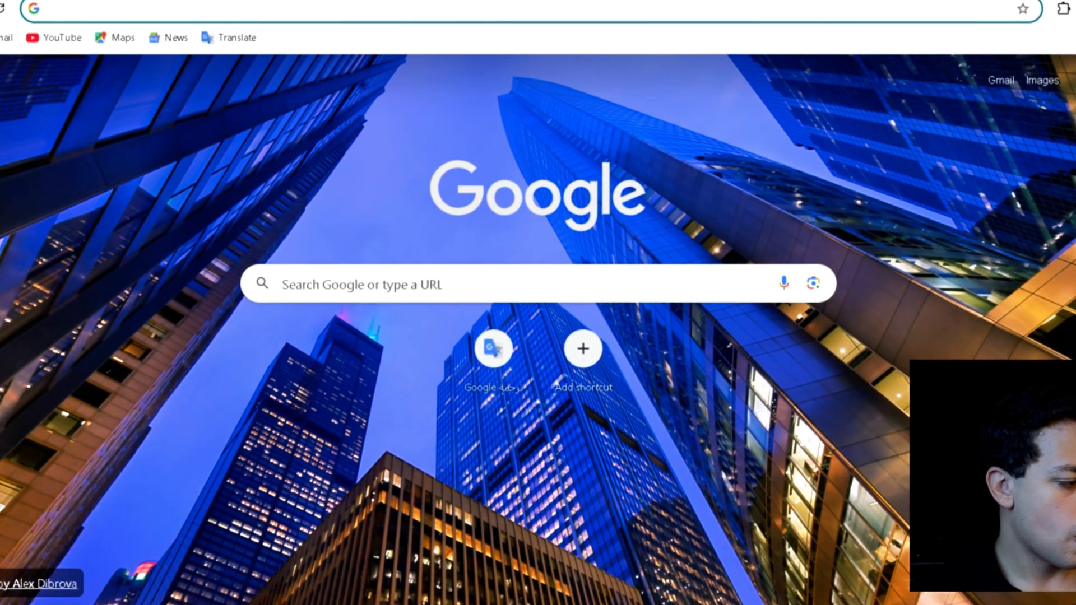
Step: Go to whop.com and open its sign-in page
text(whop.com)
key(Return)
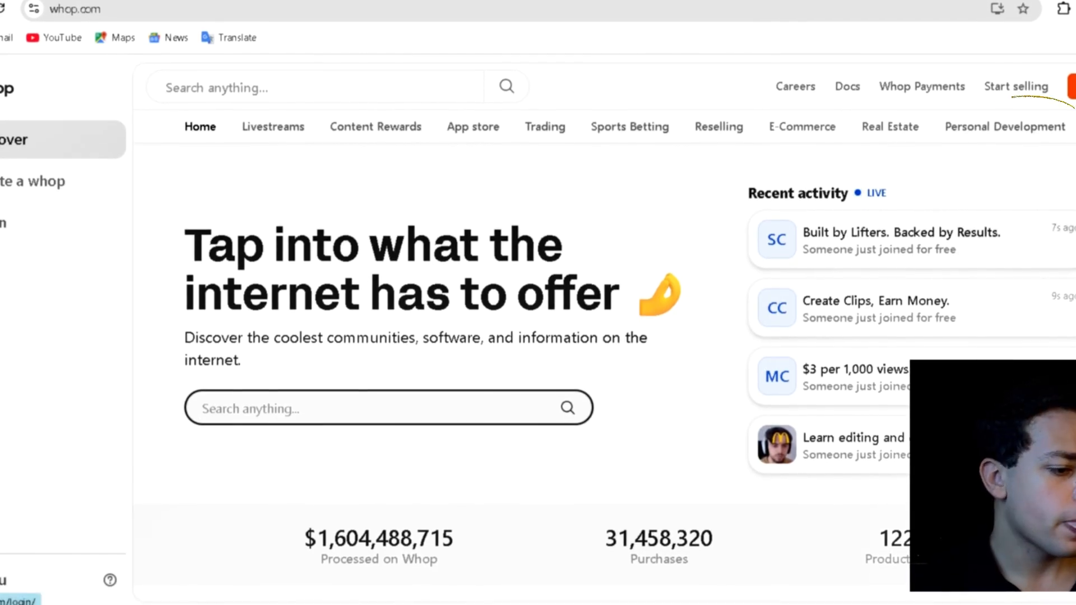
click(12, 223)
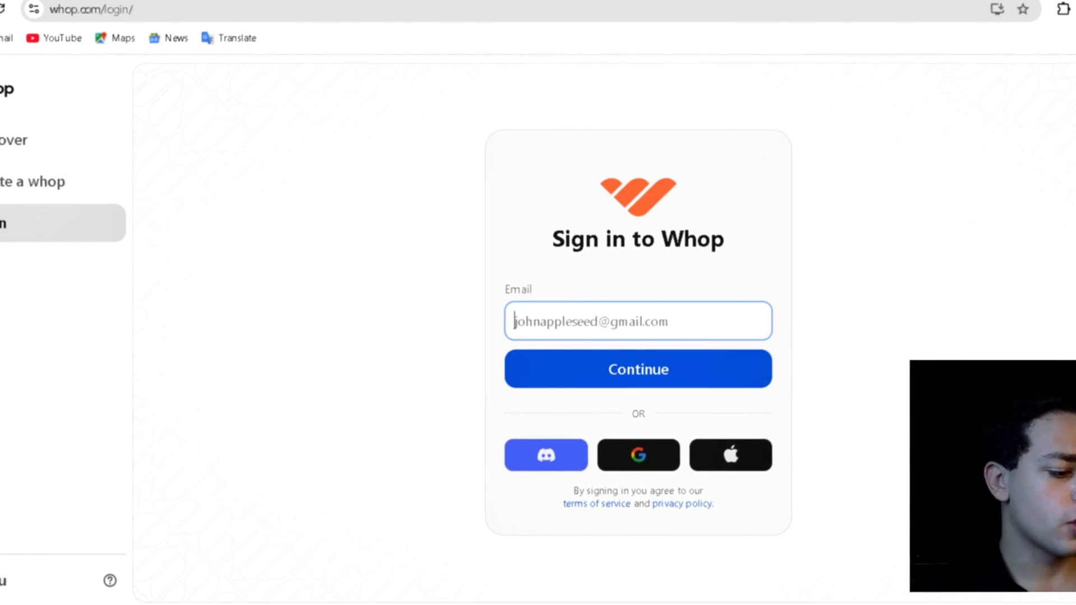
Step: Try to sign in to Whop by entering an email address
text(أثئ)
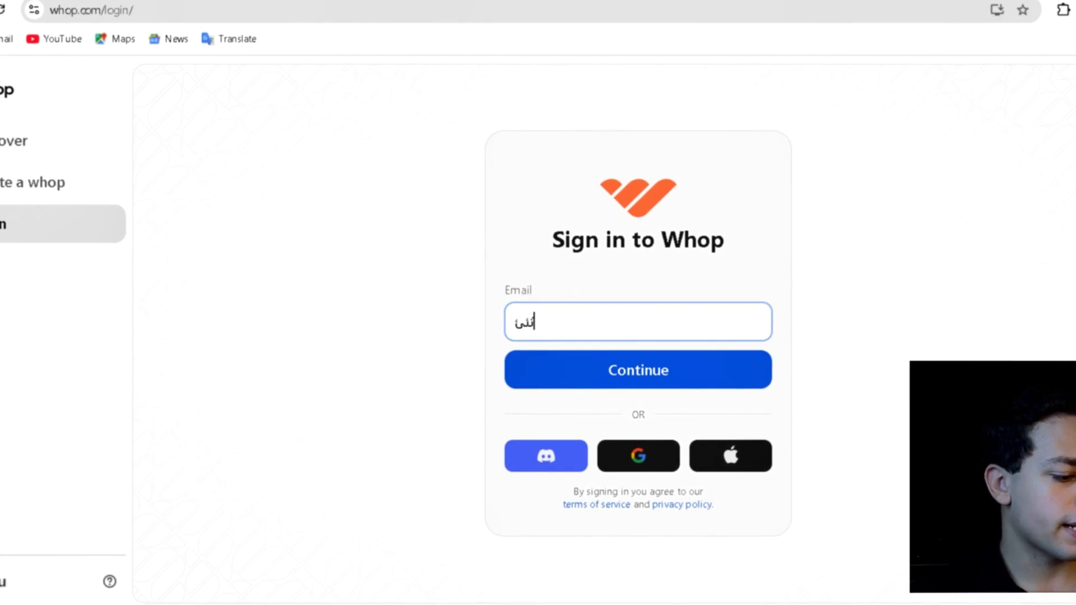
key(Down)
key(Down)
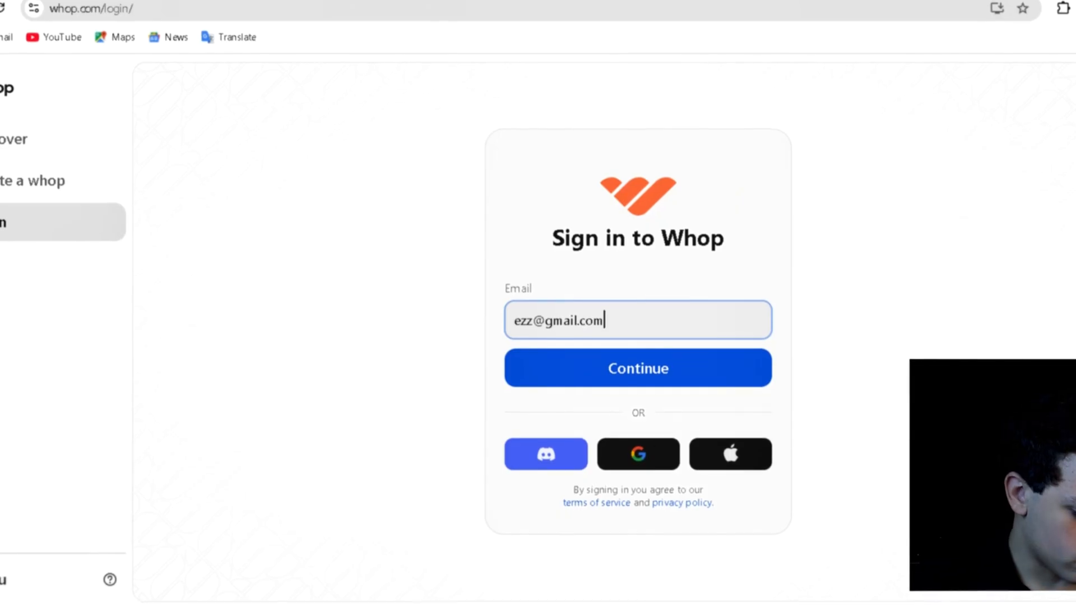
key(Return)
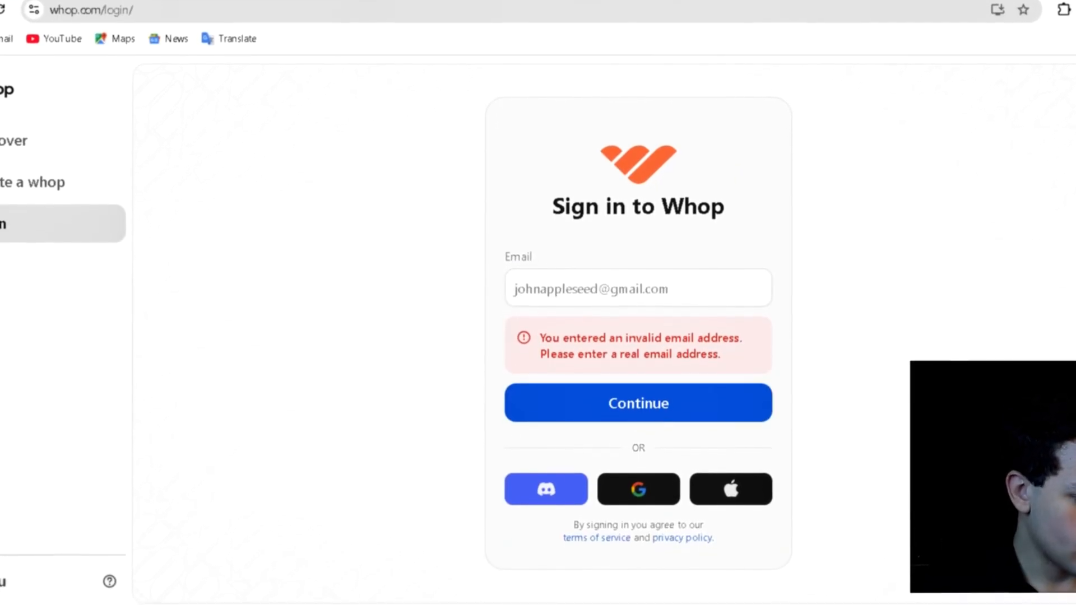
drag(540, 343, 717, 360)
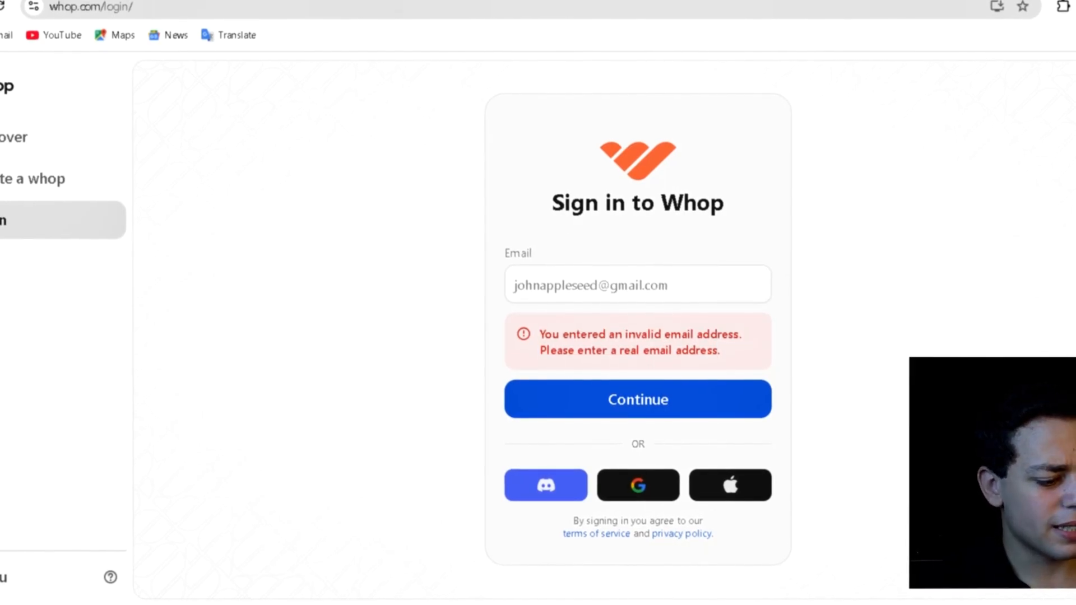
key(Return)
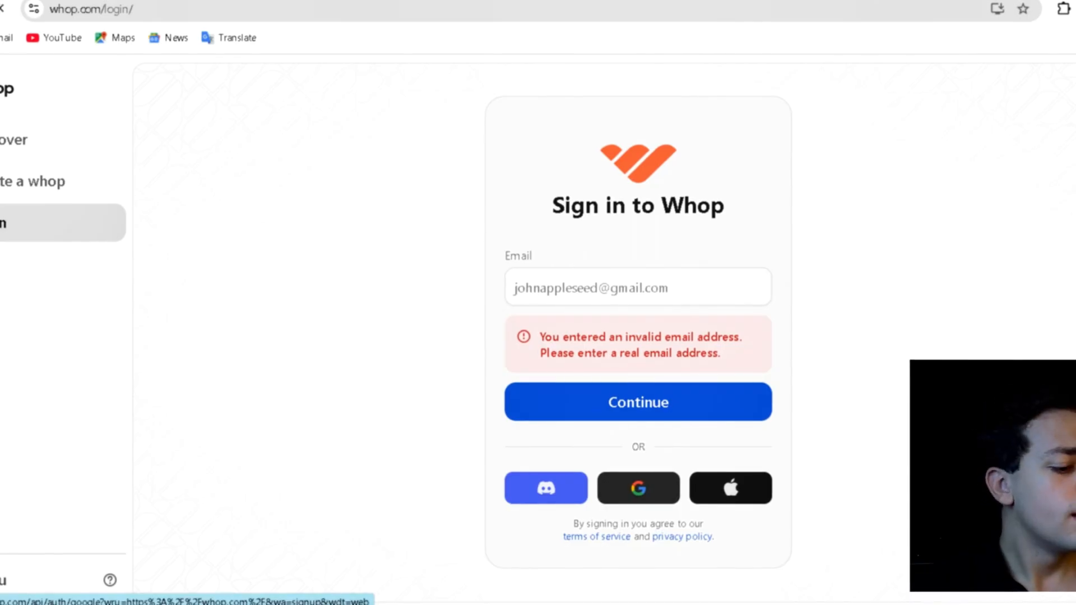
Step: Sign in to Whop with the existing Google account and open the profile's account settings
click(638, 487)
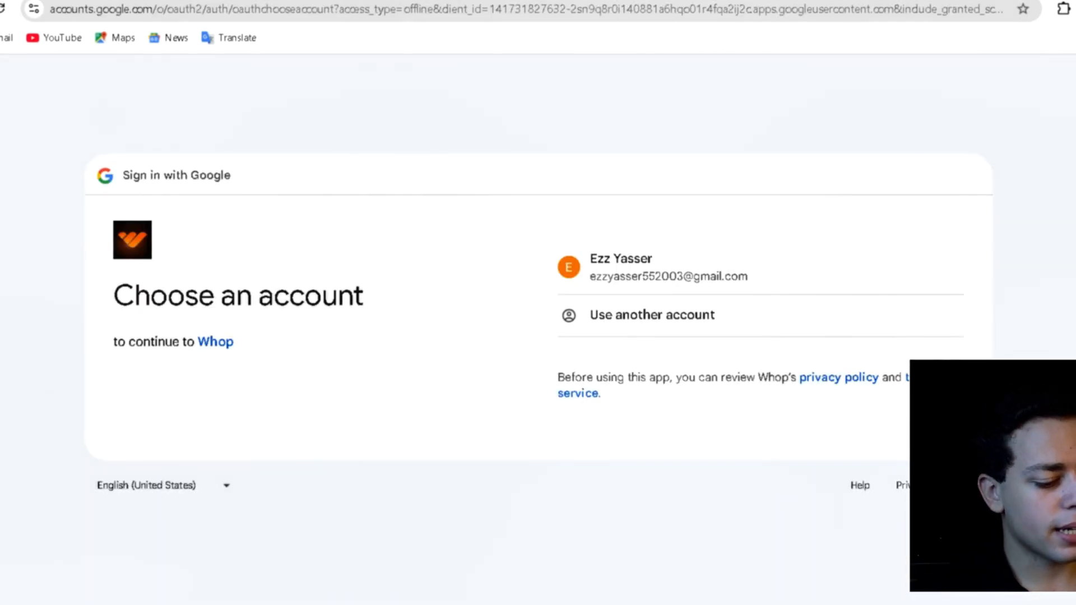
click(667, 267)
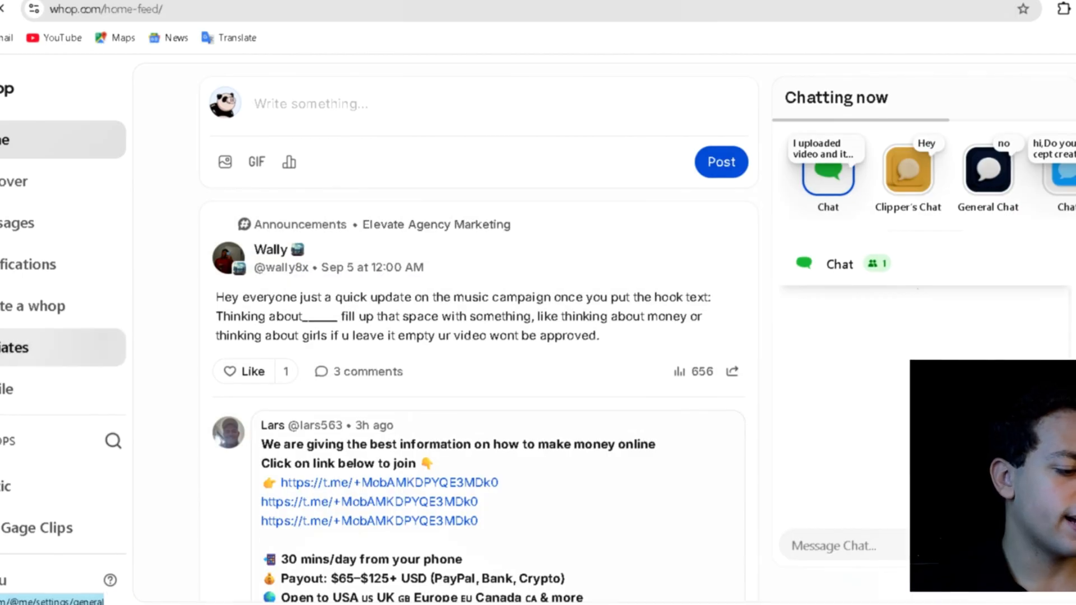
click(62, 389)
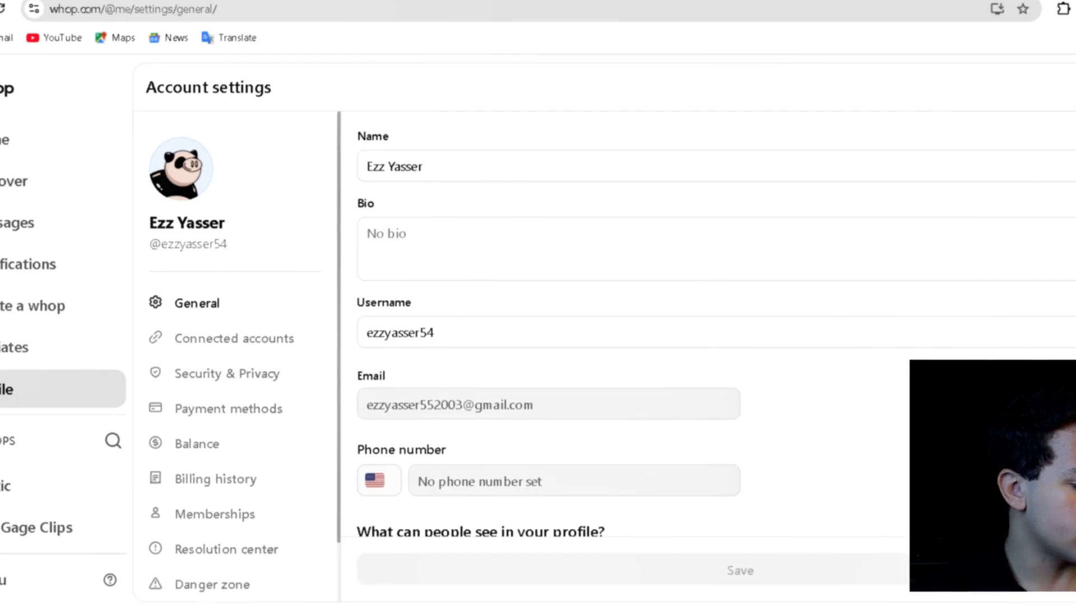
Step: Review the general account fields for name, bio, username, email and phone number, plus the profile visibility options
click(425, 167)
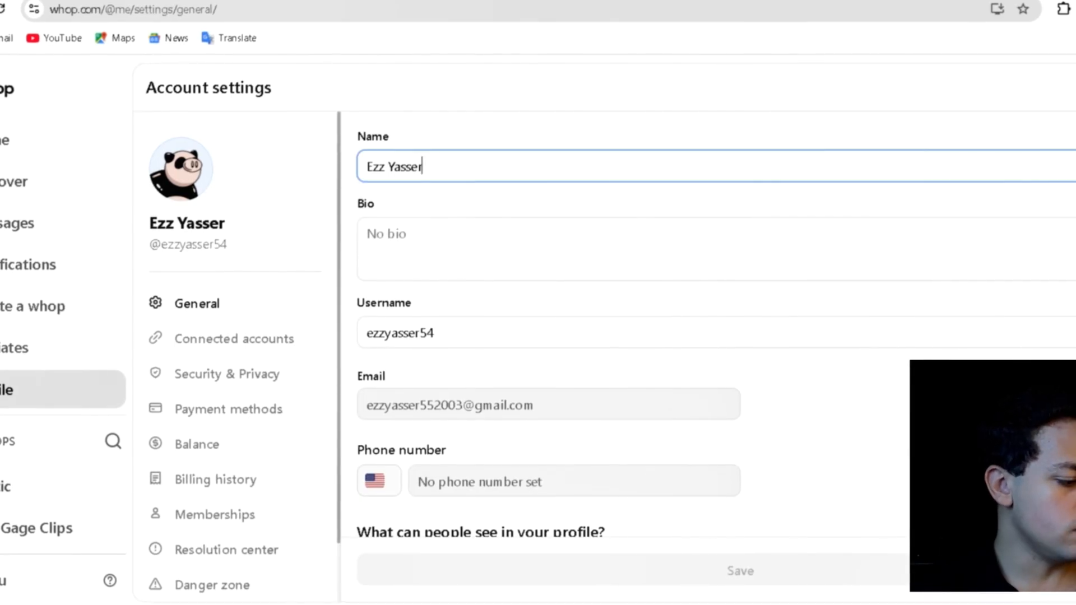
click(368, 234)
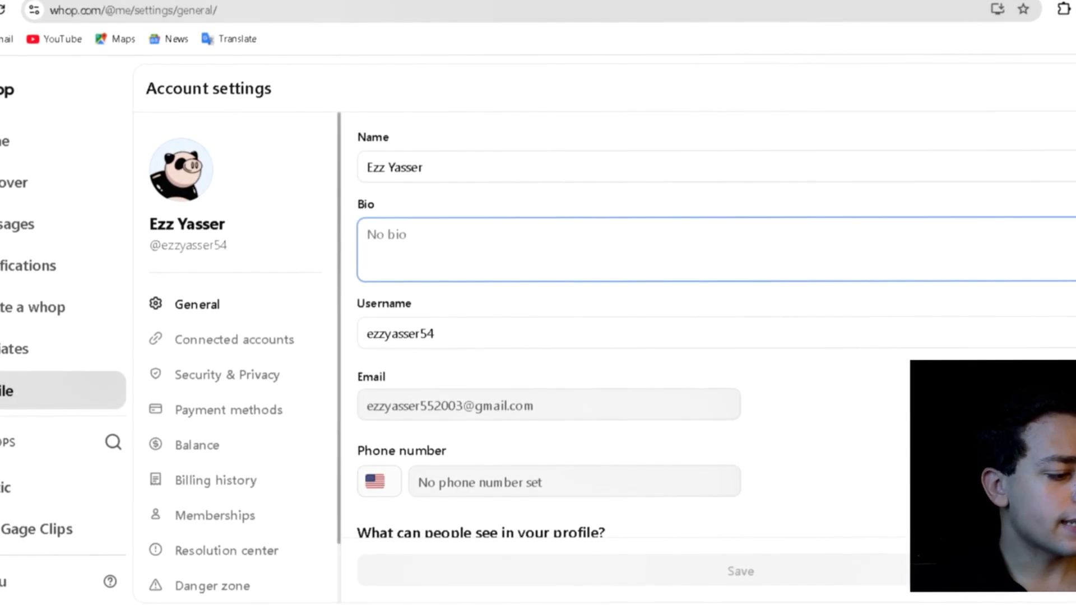
click(434, 334)
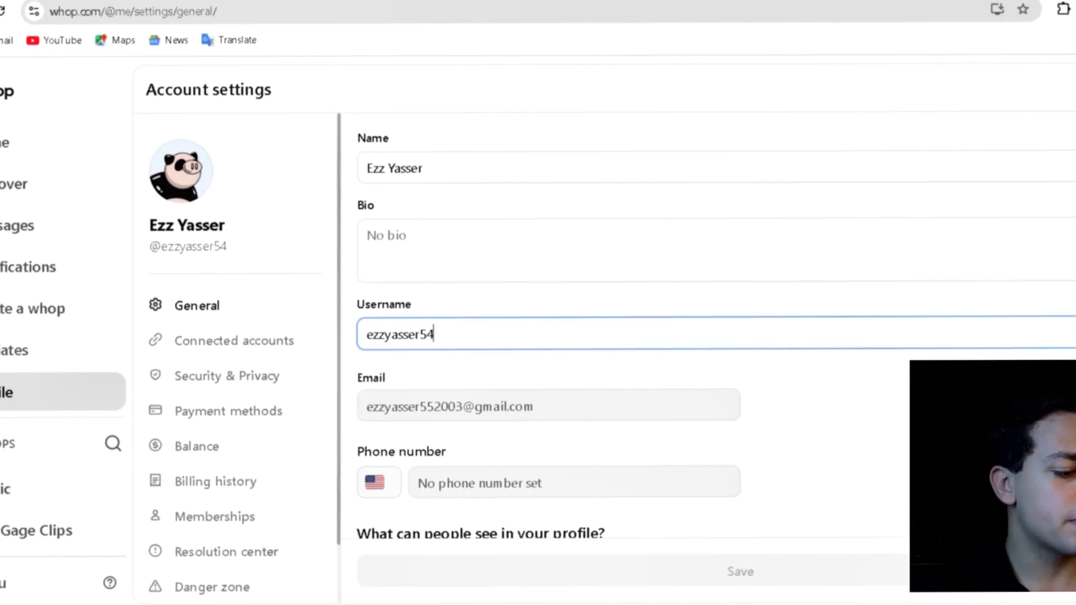
drag(408, 407, 538, 407)
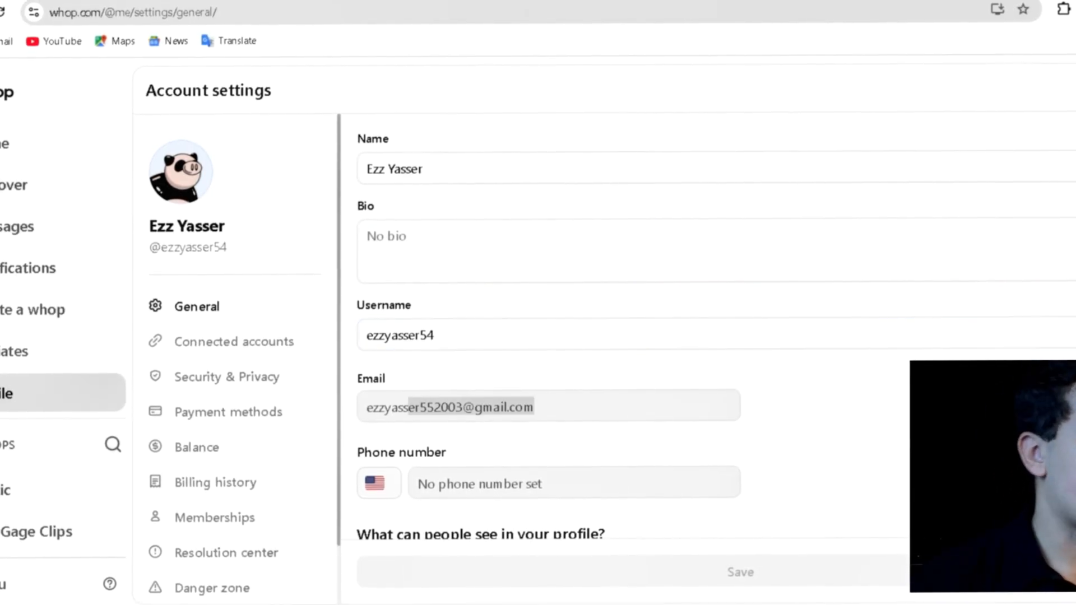
drag(461, 483, 545, 483)
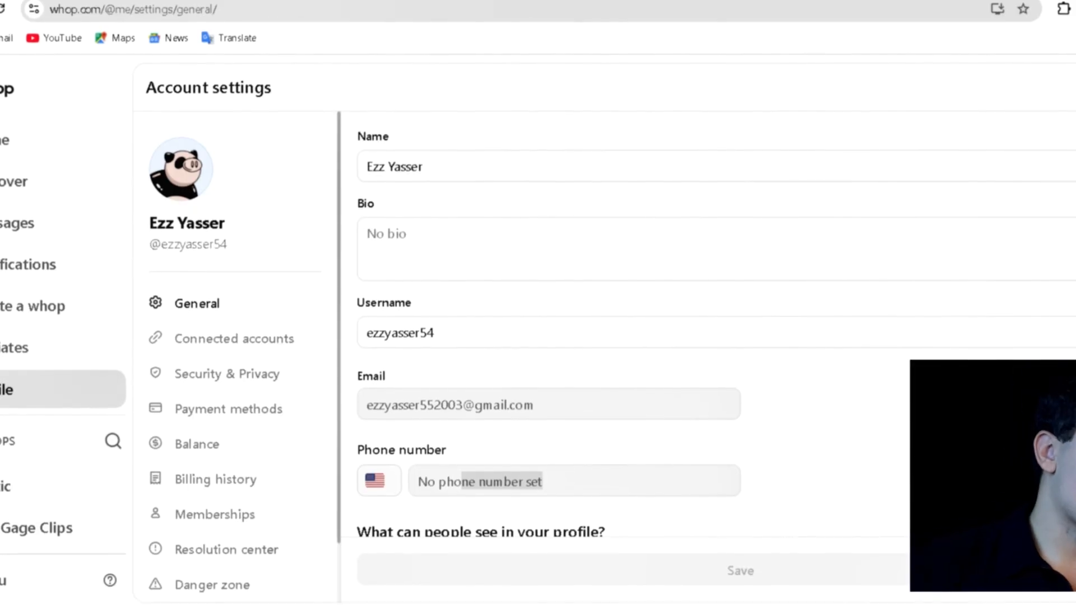
scroll(616, 336, down, 1)
scroll(616, 336, down, 3)
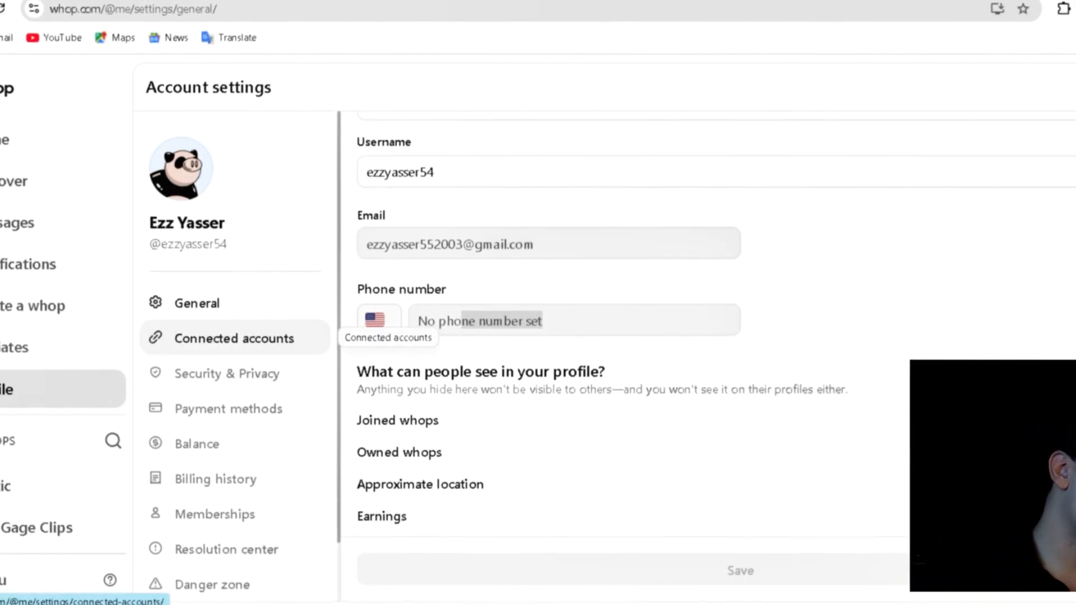
Step: Open the connected accounts settings and view the form for linking a YouTube account by URL, without adding one
click(314, 334)
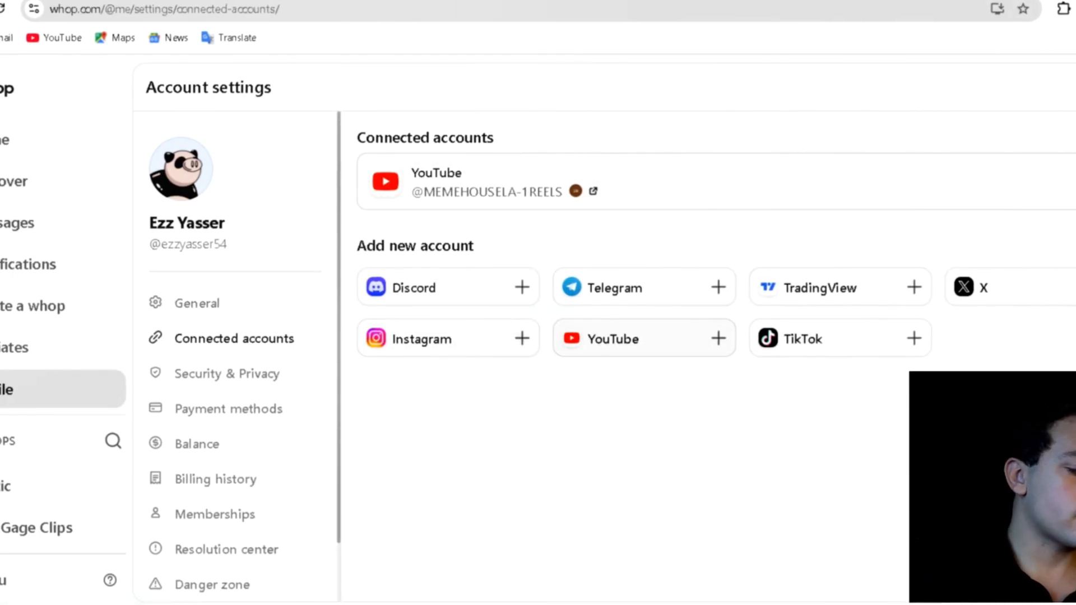
click(644, 338)
right_click(661, 330)
key(Escape)
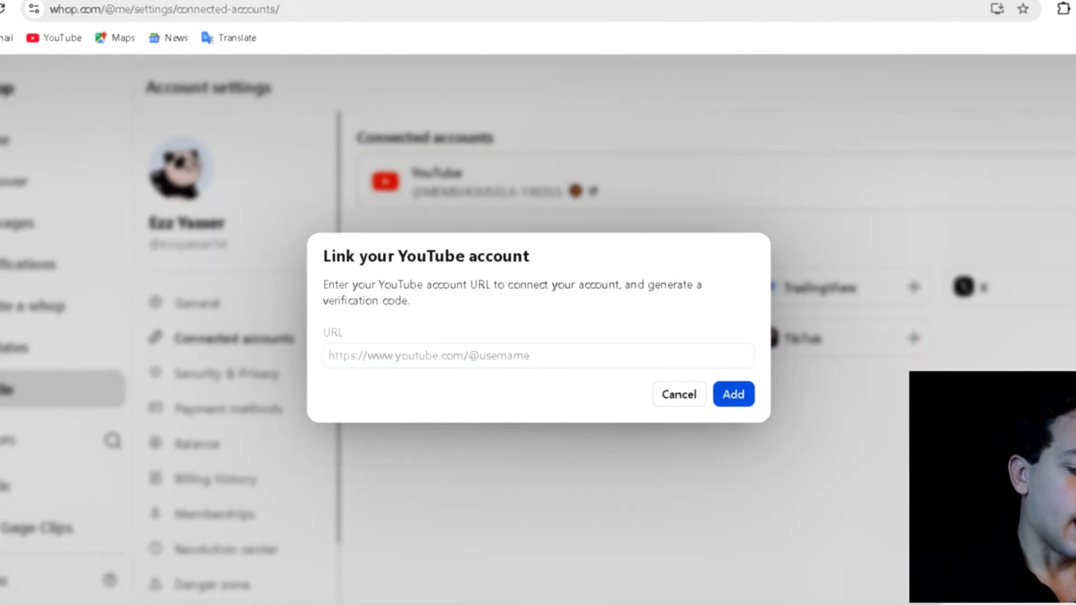
click(426, 356)
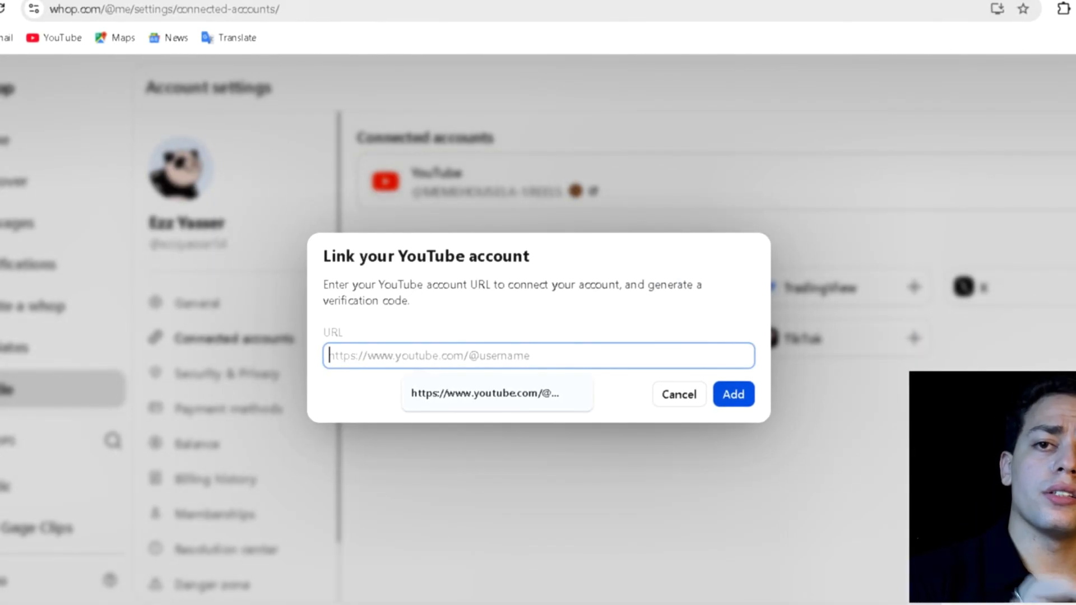
key(Escape)
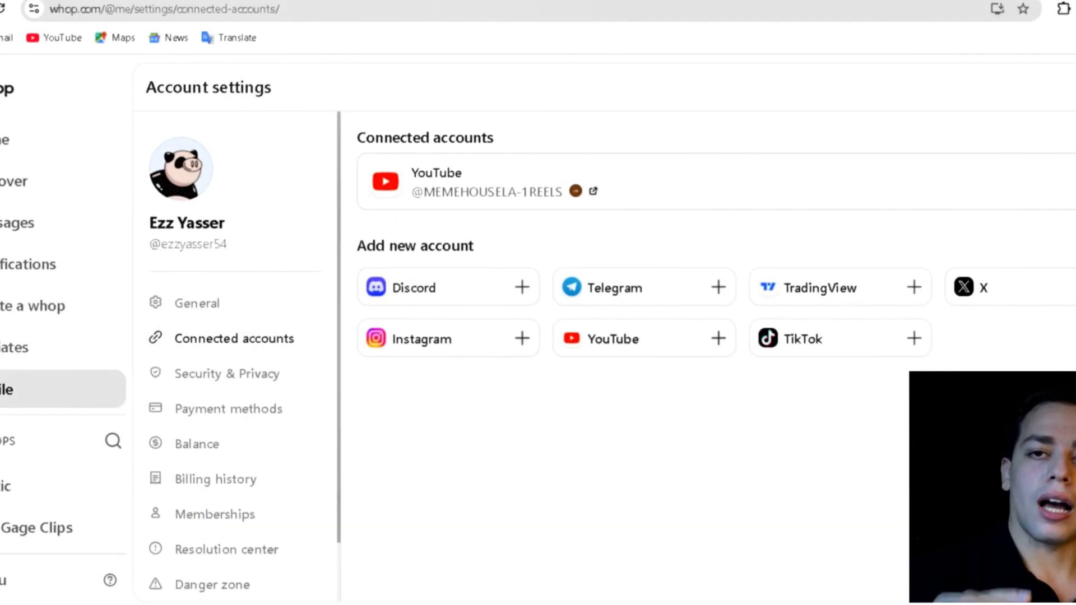
Step: Open YouTube in a new tab and look over the signed-in account's channel page and its Shorts
key(ctrl+t)
click(54, 37)
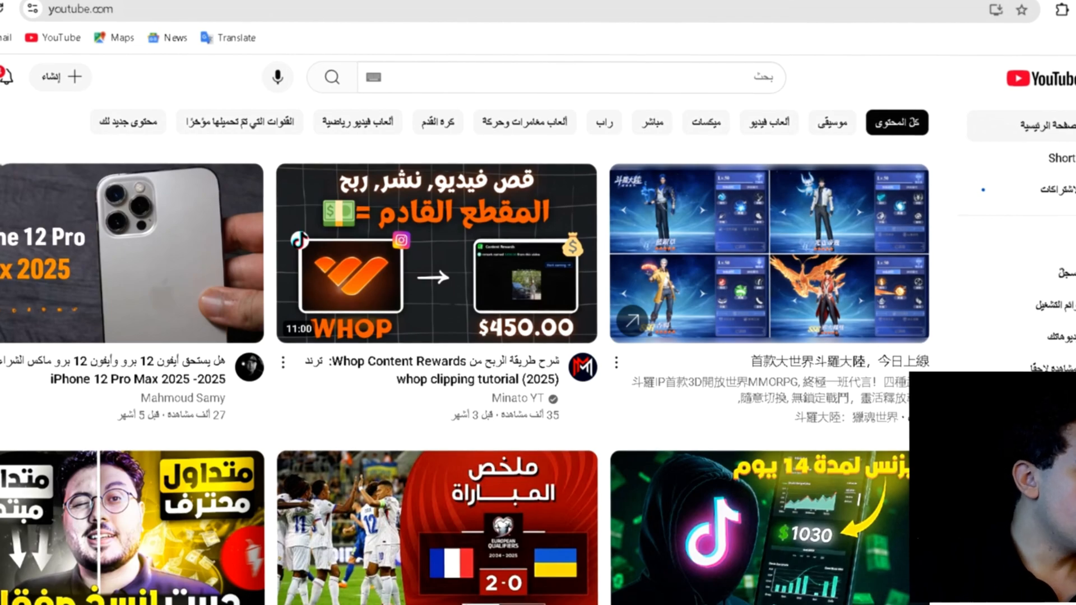
click(1, 77)
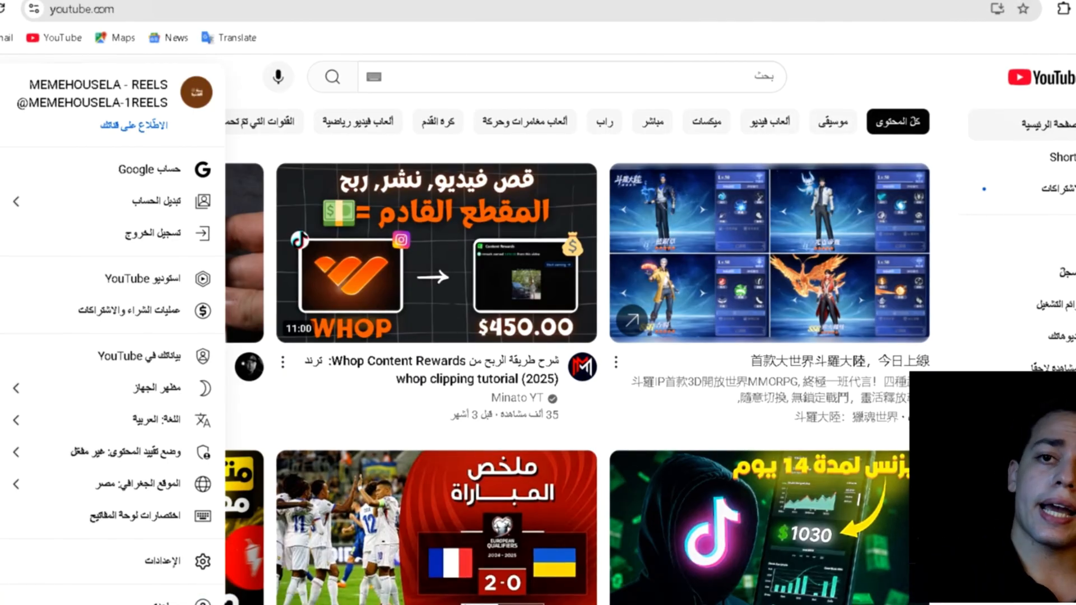
mouse_move(437, 252)
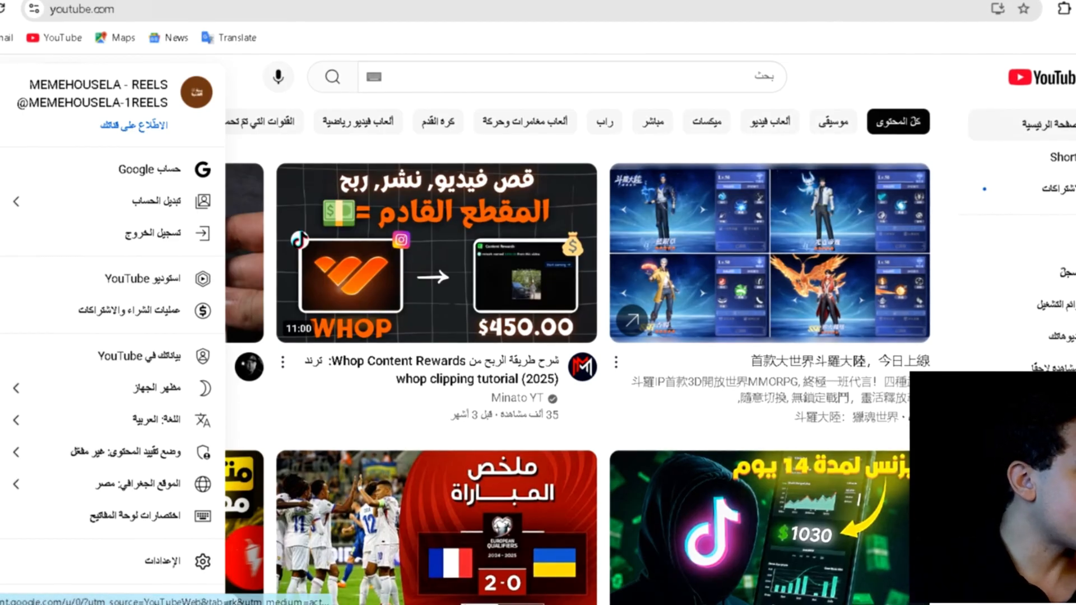
click(134, 124)
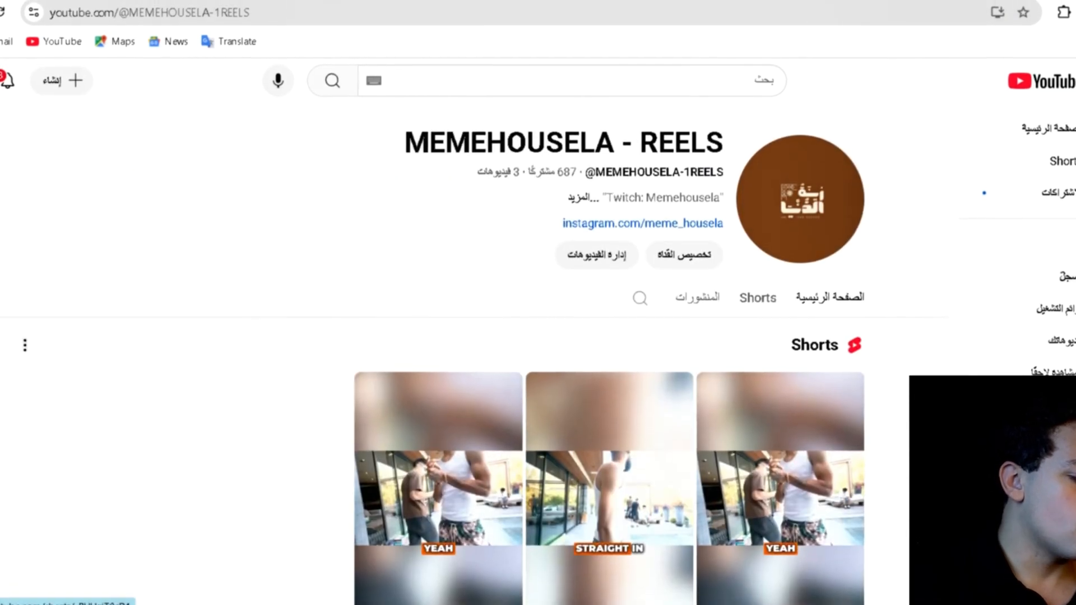
scroll(538, 337, down, 2)
scroll(537, 336, up, 2)
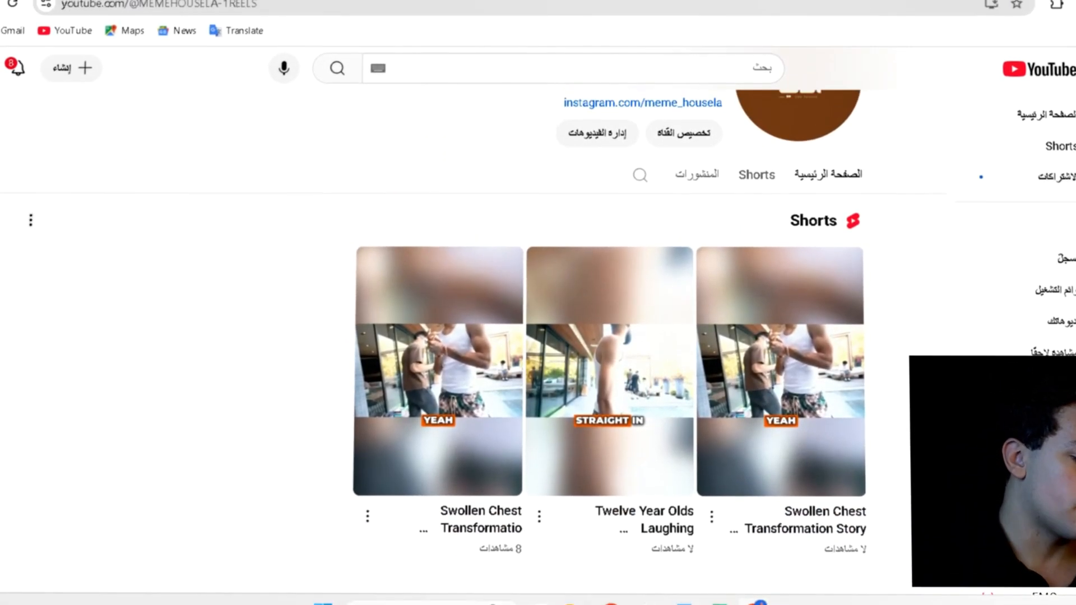
scroll(538, 336, up, 2)
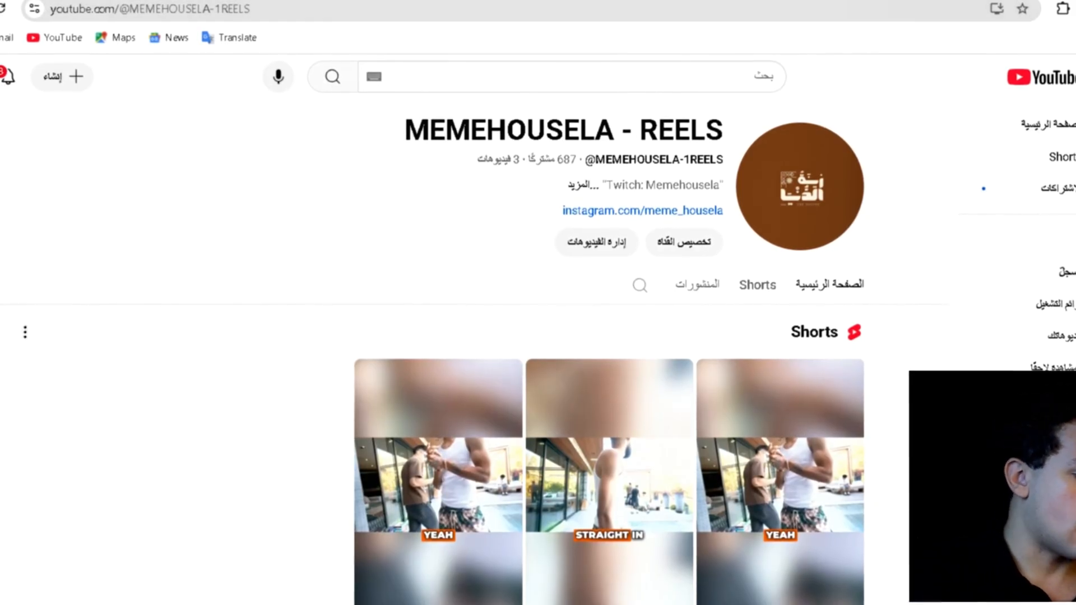
Step: Open YouTube Studio for the channel and go to the profile section of its channel customization
click(1, 77)
click(142, 278)
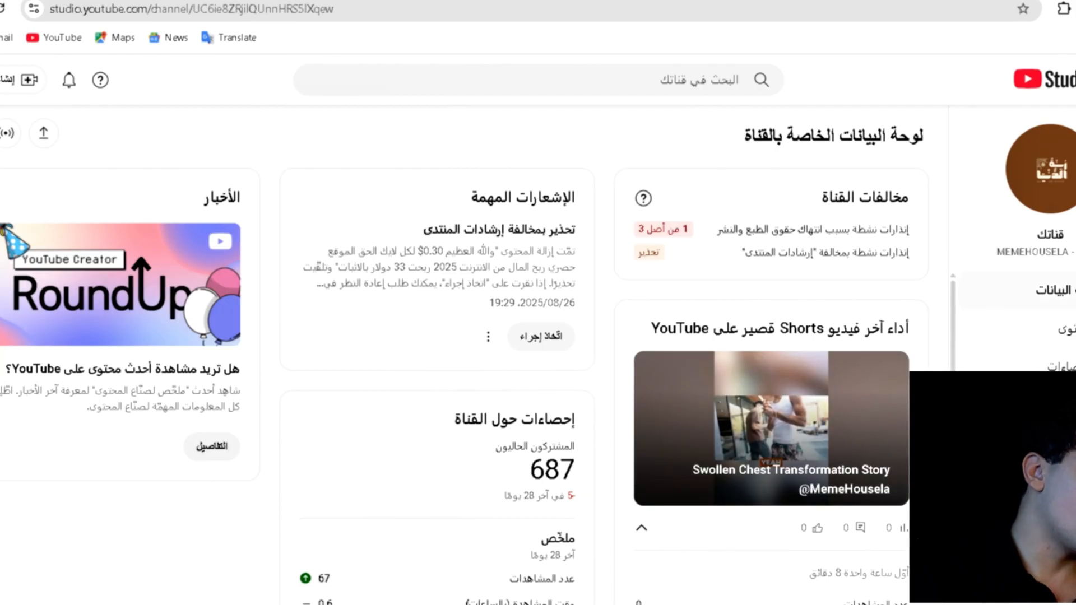
scroll(1014, 319, down, 1)
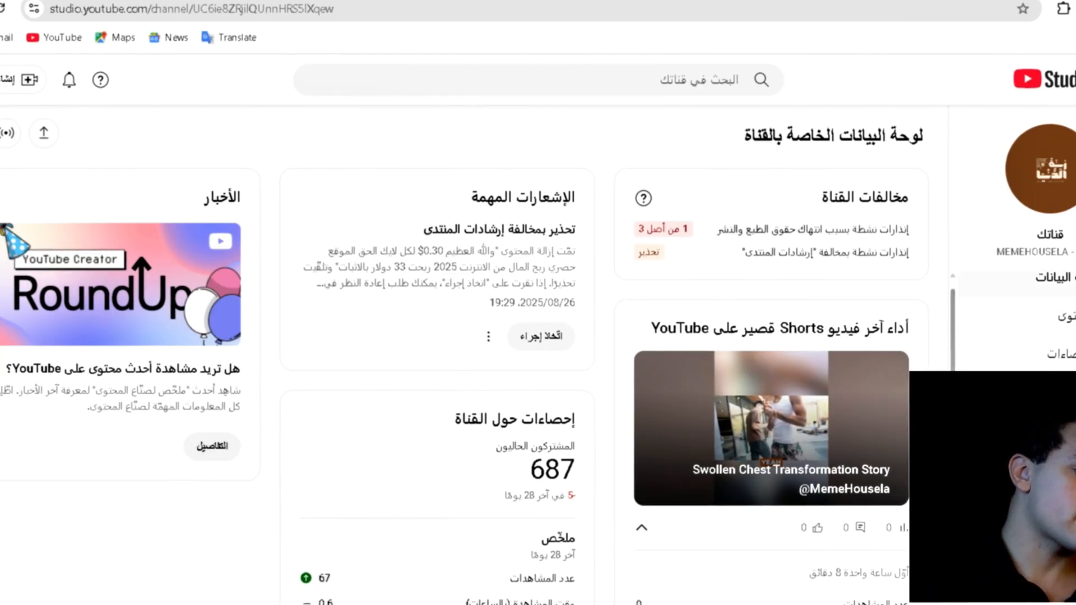
click(1053, 461)
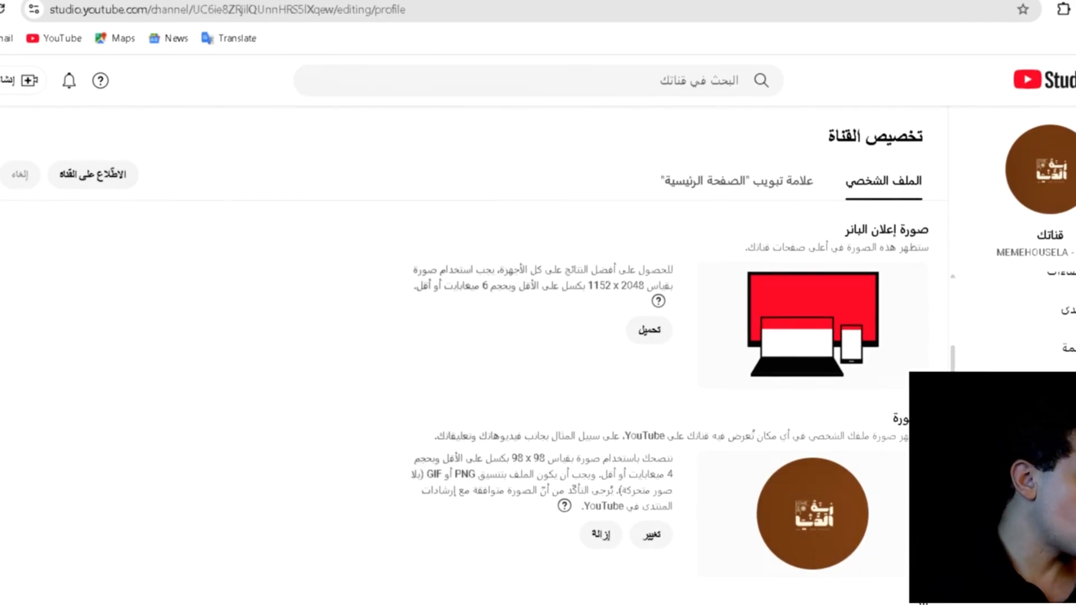
Step: Examine the channel's name, handle, description, channel URL and external link fields
scroll(560, 336, down, 2)
scroll(560, 336, down, 3)
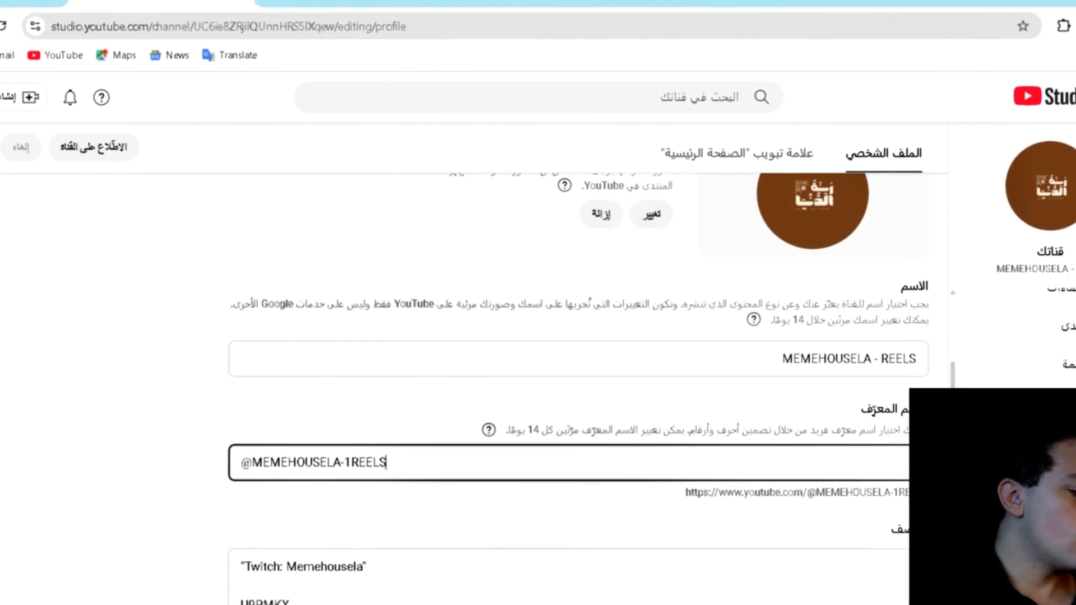
scroll(560, 392, down, 3)
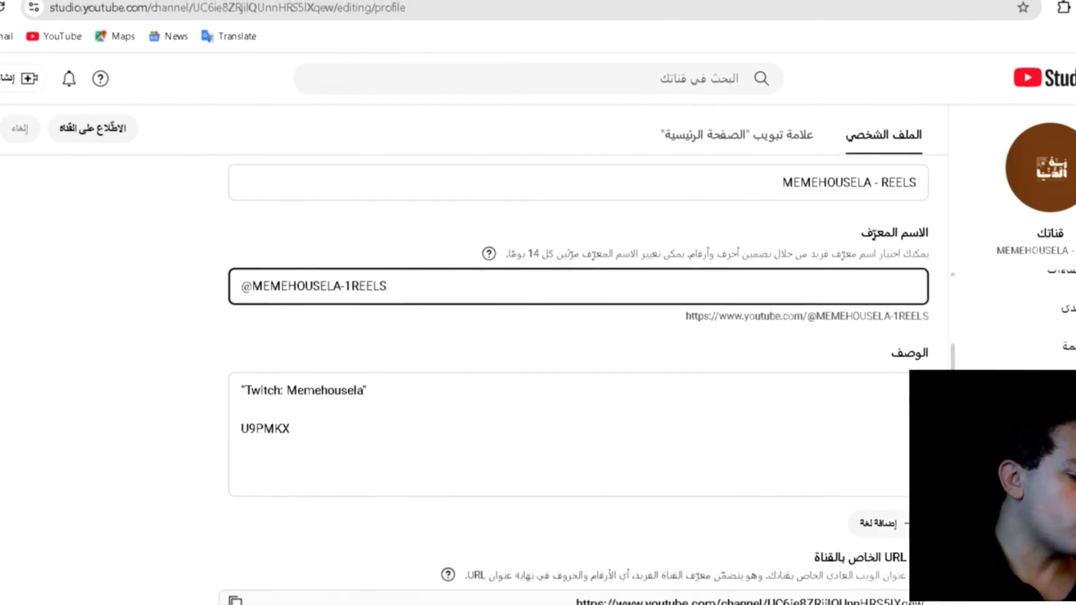
click(242, 409)
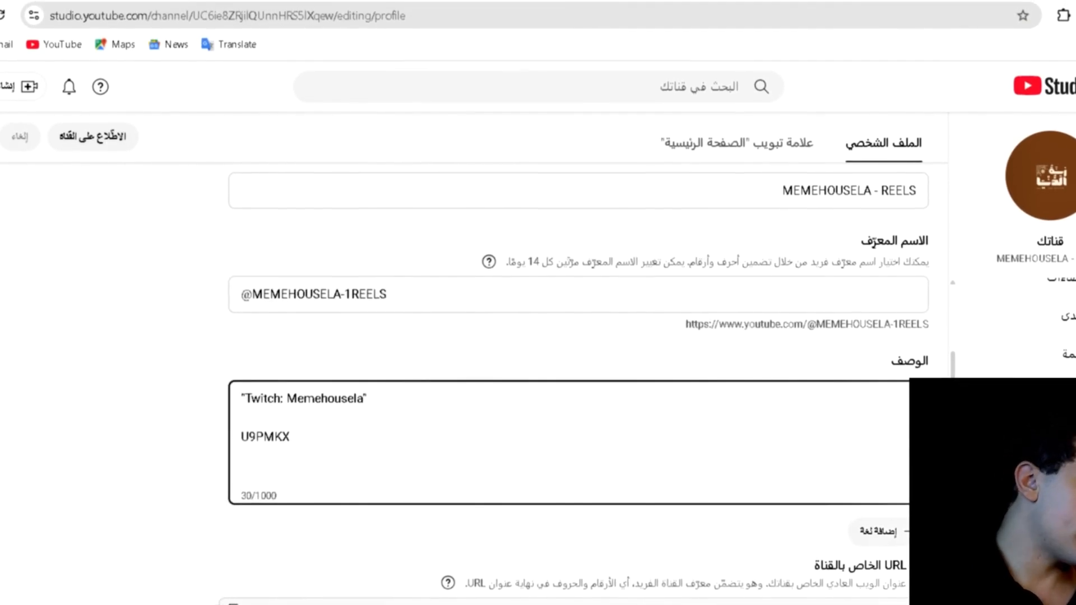
scroll(561, 392, down, 3)
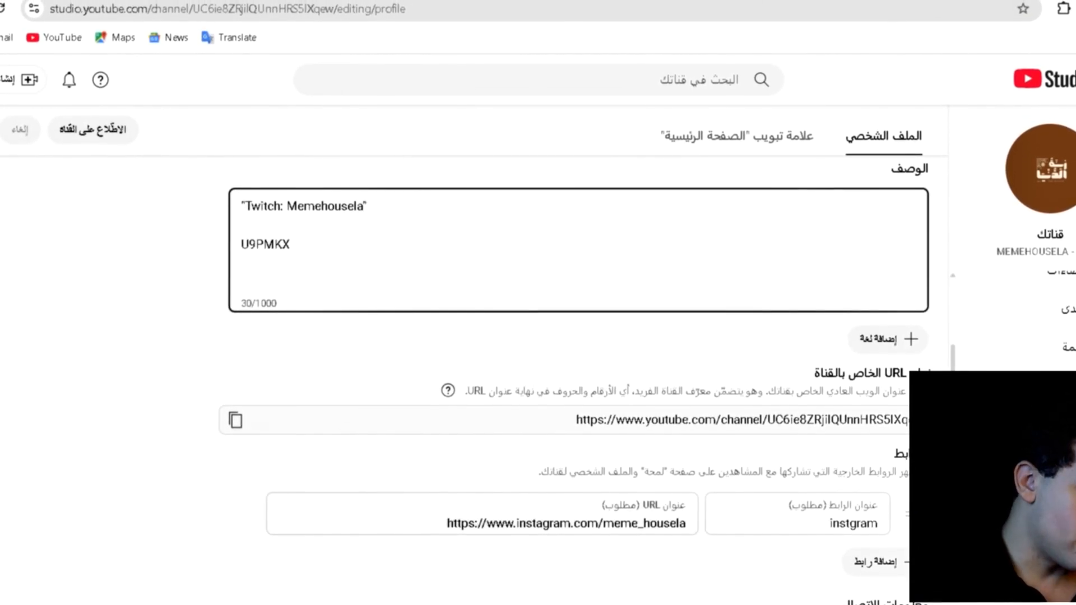
scroll(560, 336, up, 5)
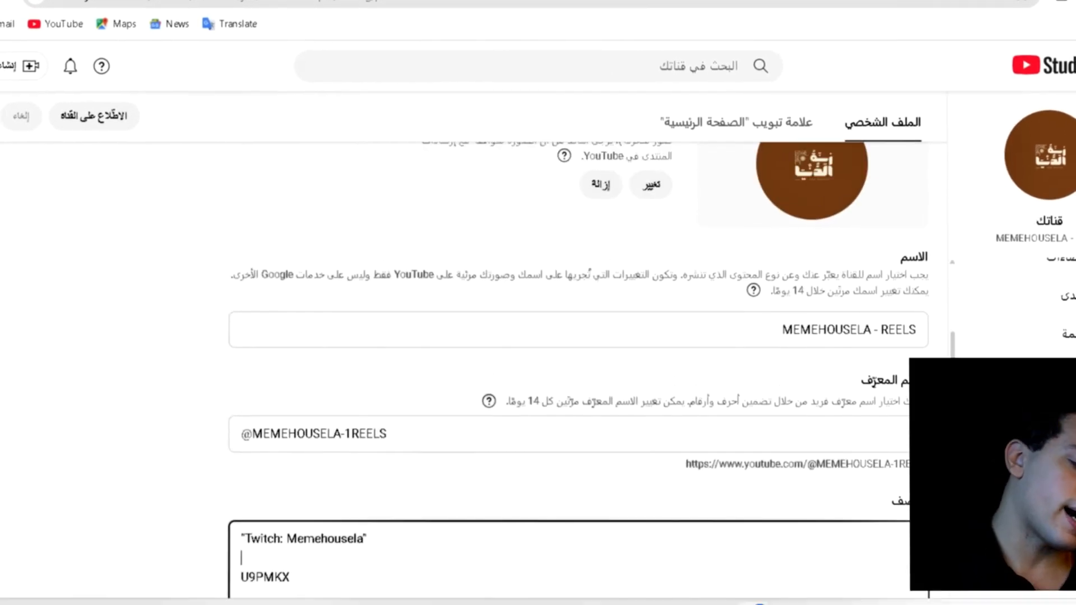
scroll(560, 336, up, 2)
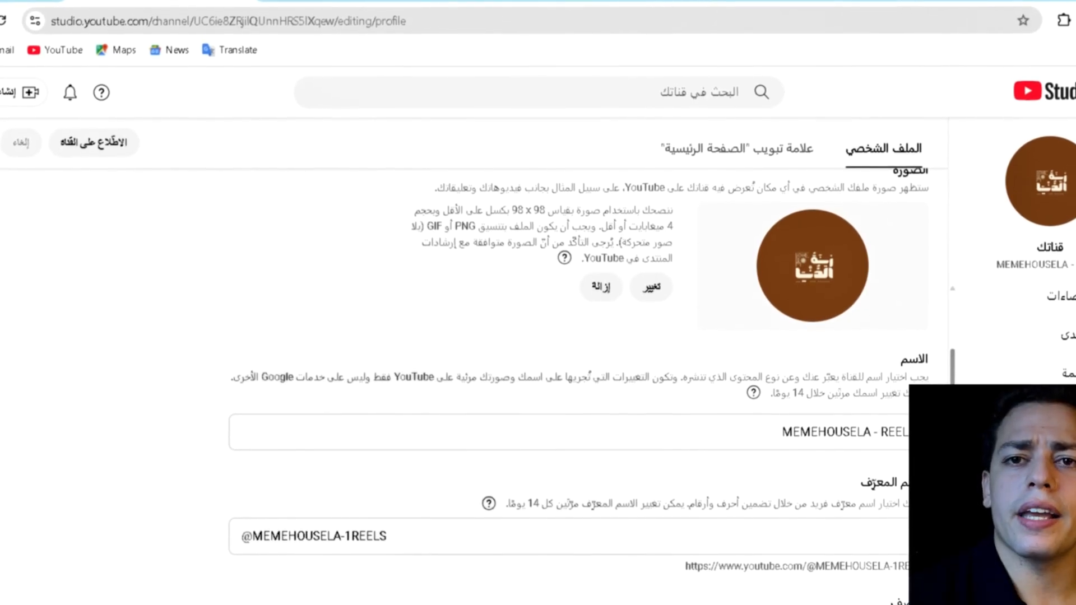
scroll(1042, 314, up, 2)
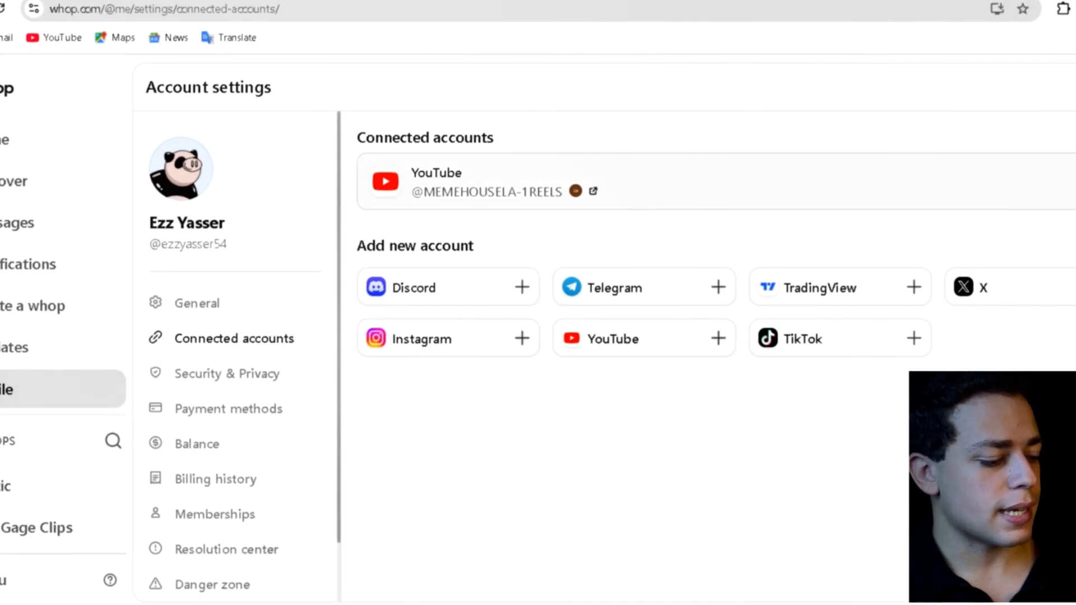
click(718, 338)
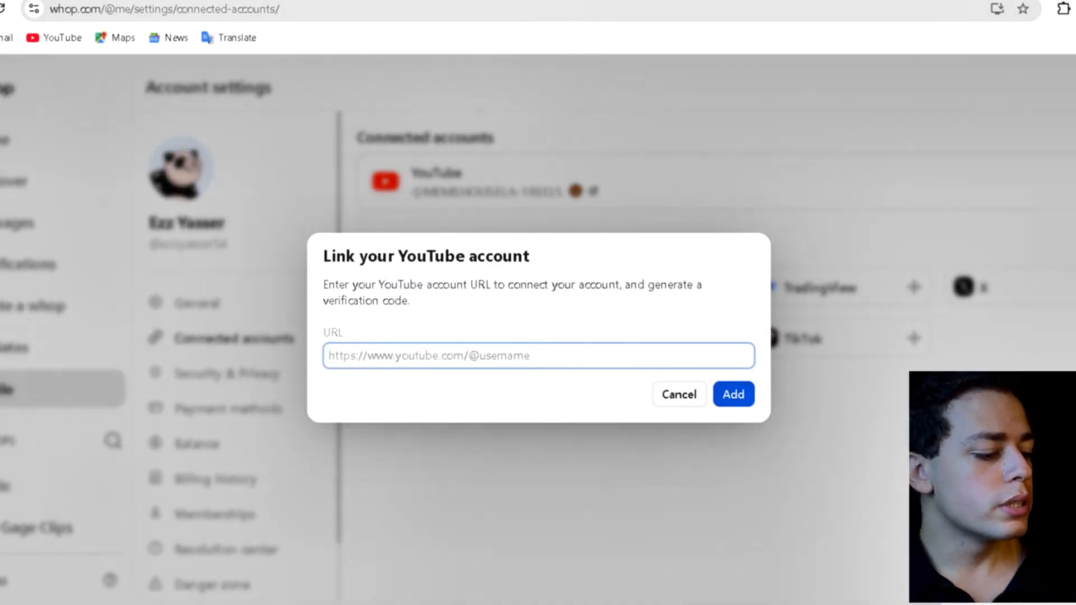
click(538, 355)
key(Return)
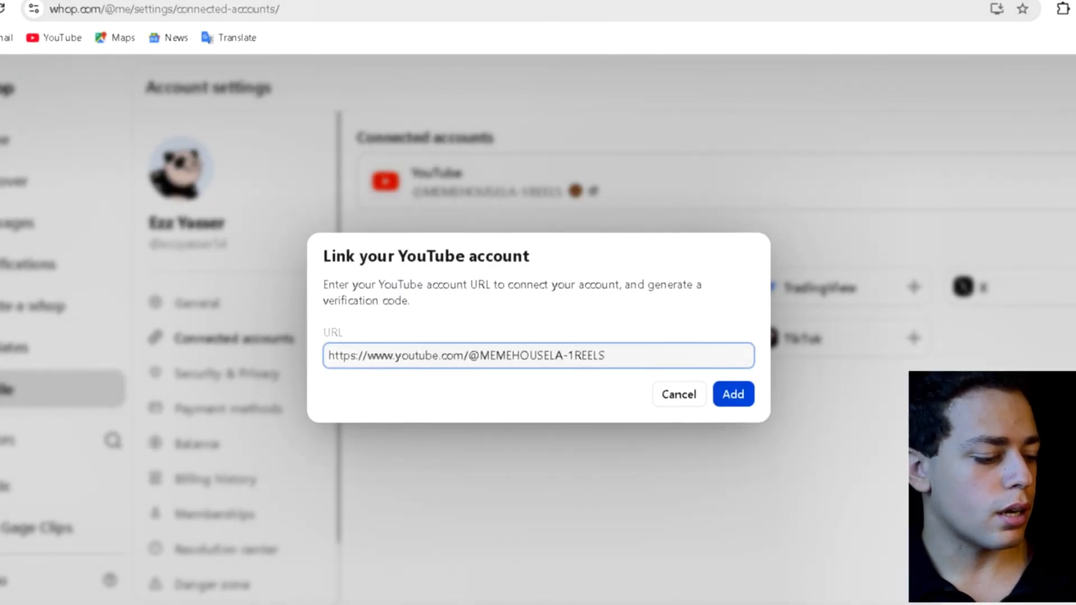
key(Return)
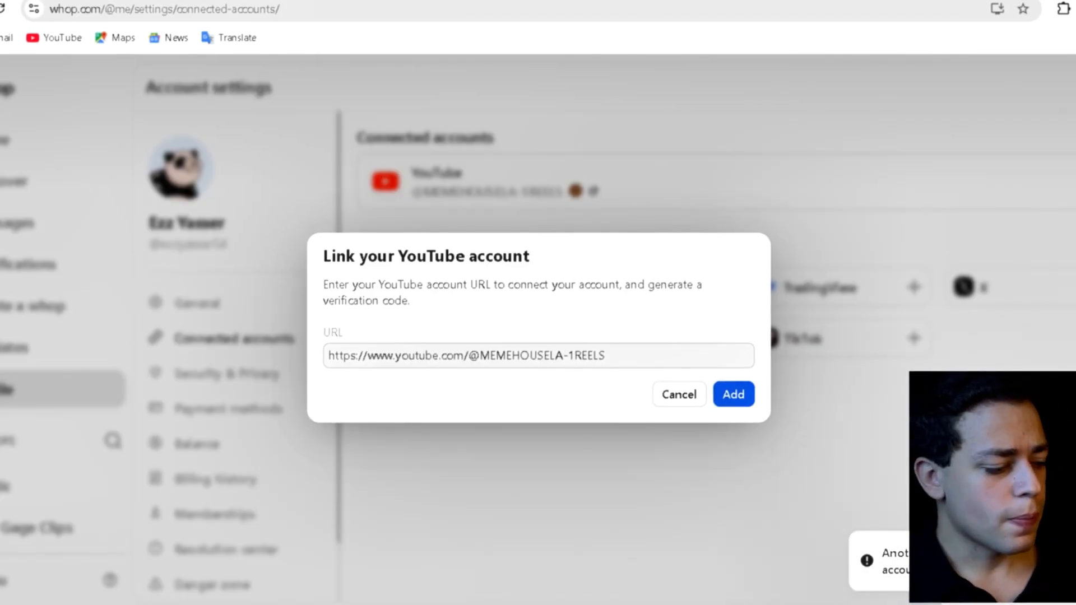
key(Escape)
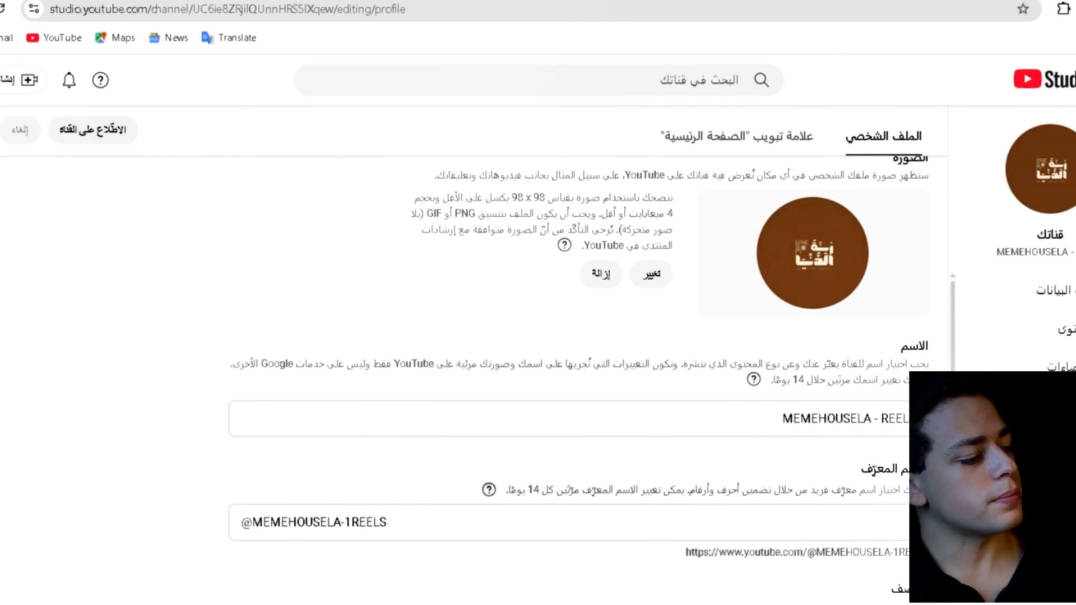
Step: Return to YouTube Studio and examine where the verification code sits in the channel's description
scroll(577, 337, down, 5)
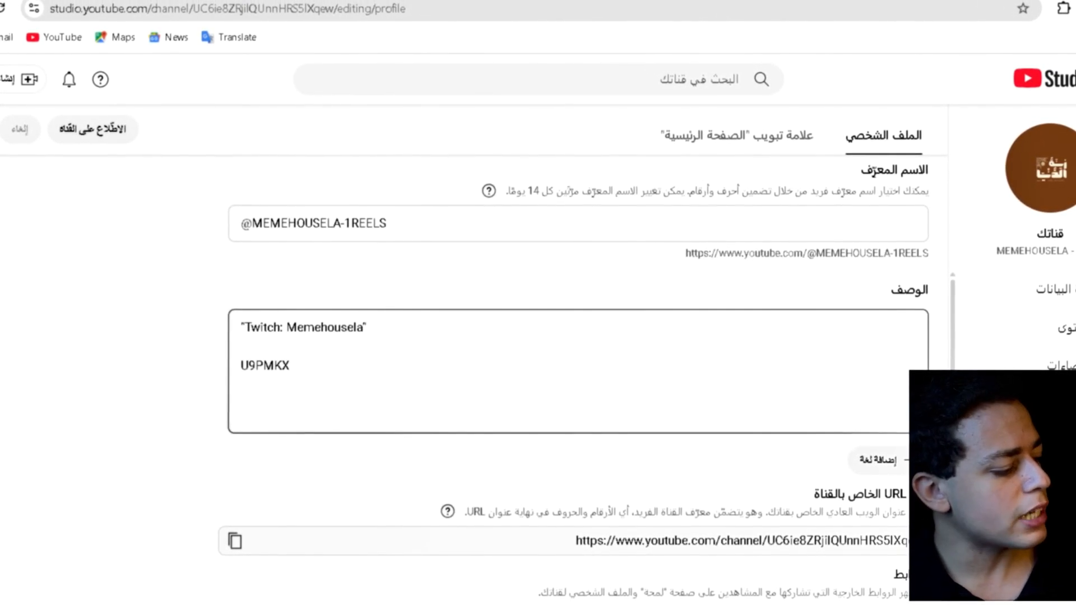
double_click(910, 290)
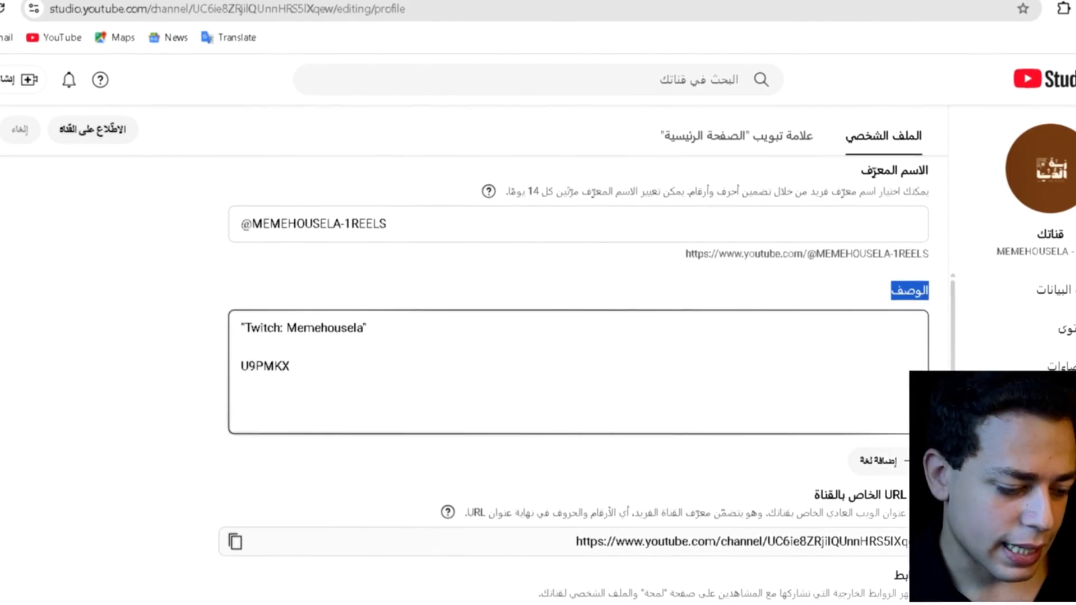
click(290, 366)
drag(290, 366, 256, 366)
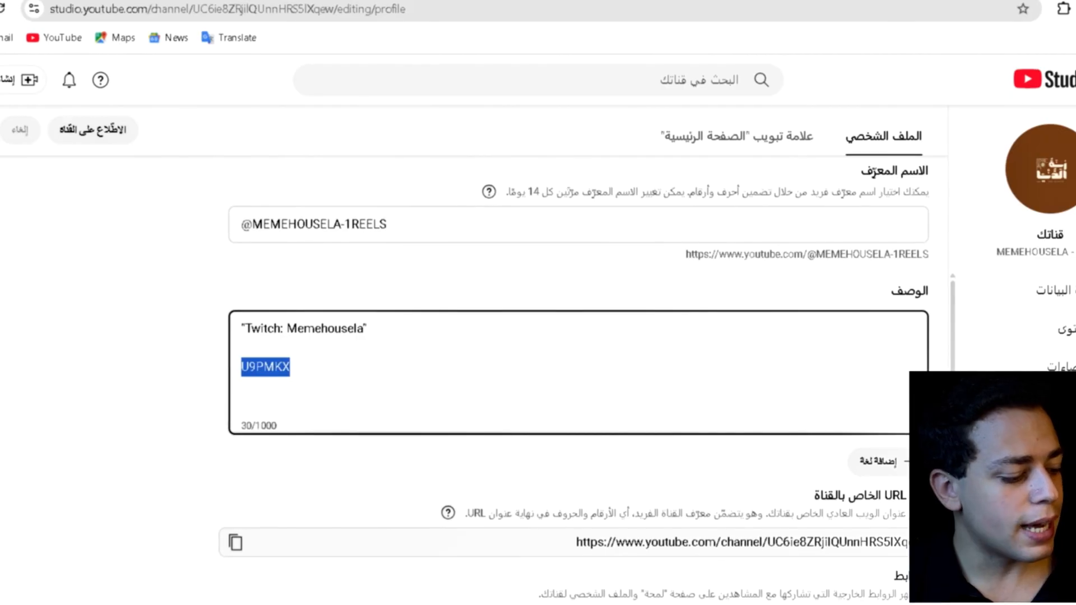
click(290, 367)
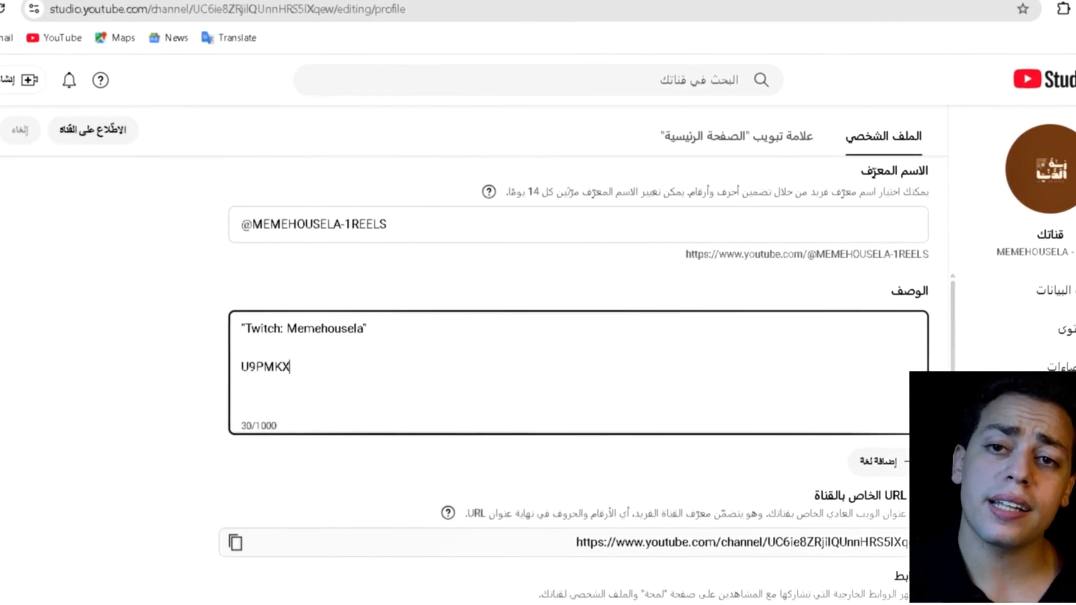
scroll(577, 364, up, 8)
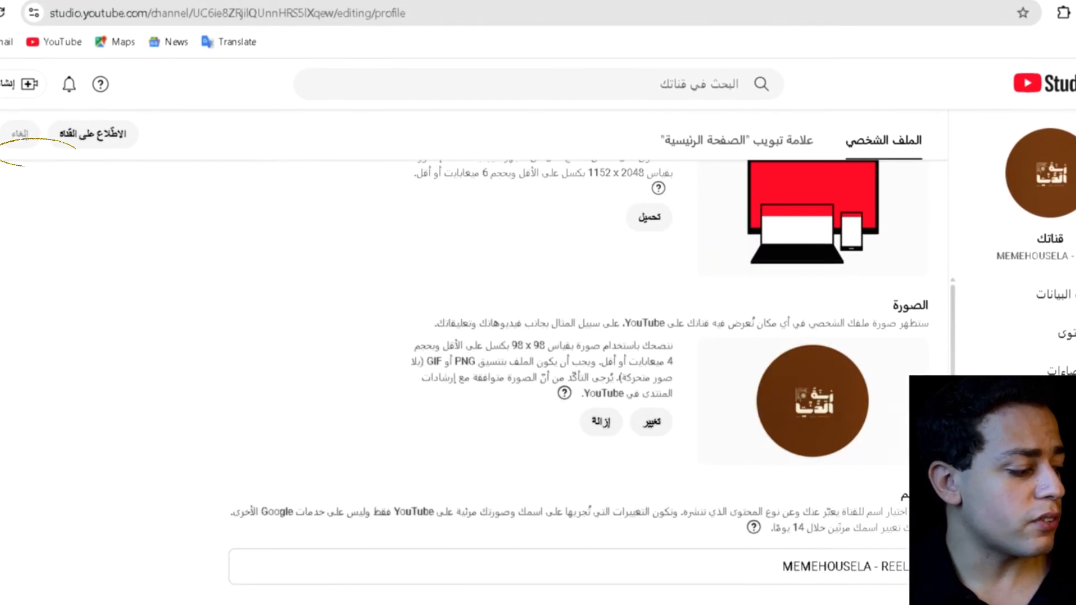
scroll(577, 364, down, 2)
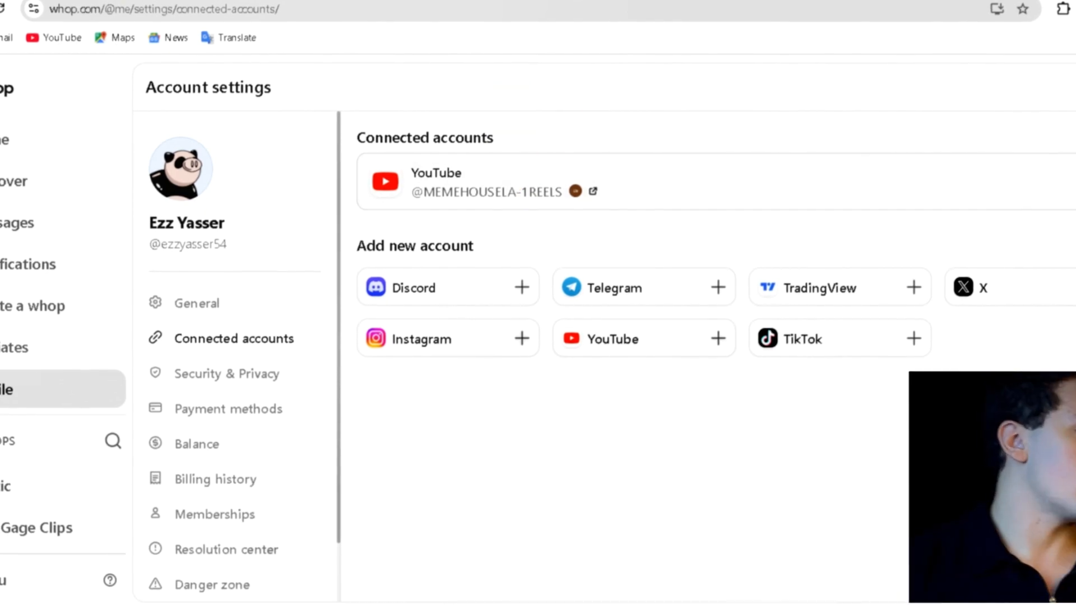
Step: Switch to Whop and open the "Memehousela $2 Per 1K Views" campaign in Elevate Agency Marketing's Content Rewards
click(56, 140)
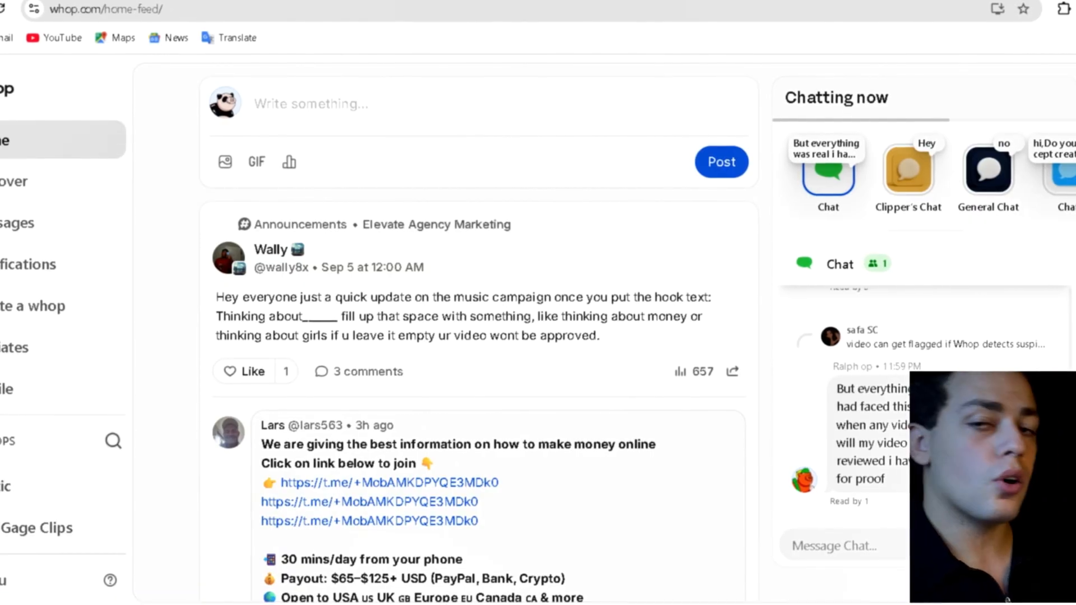
scroll(64, 330, down, 1)
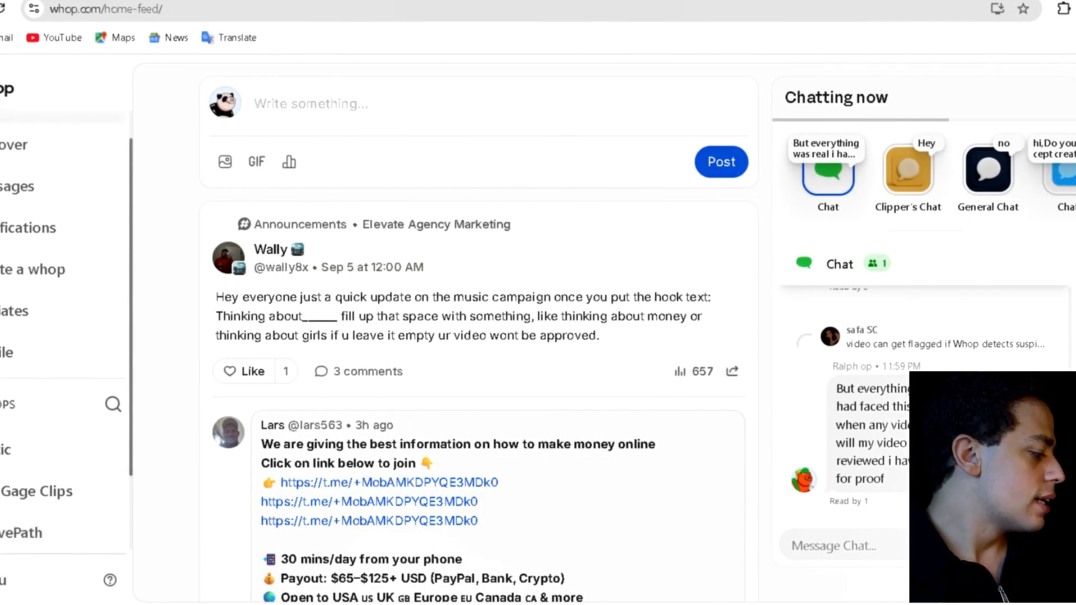
scroll(56, 435, down, 2)
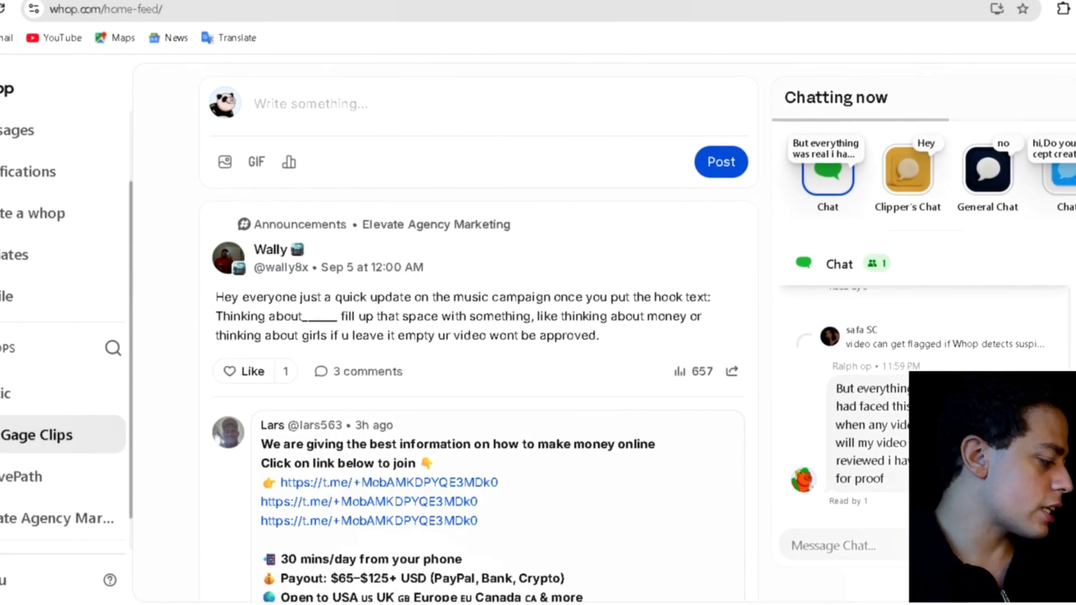
click(51, 435)
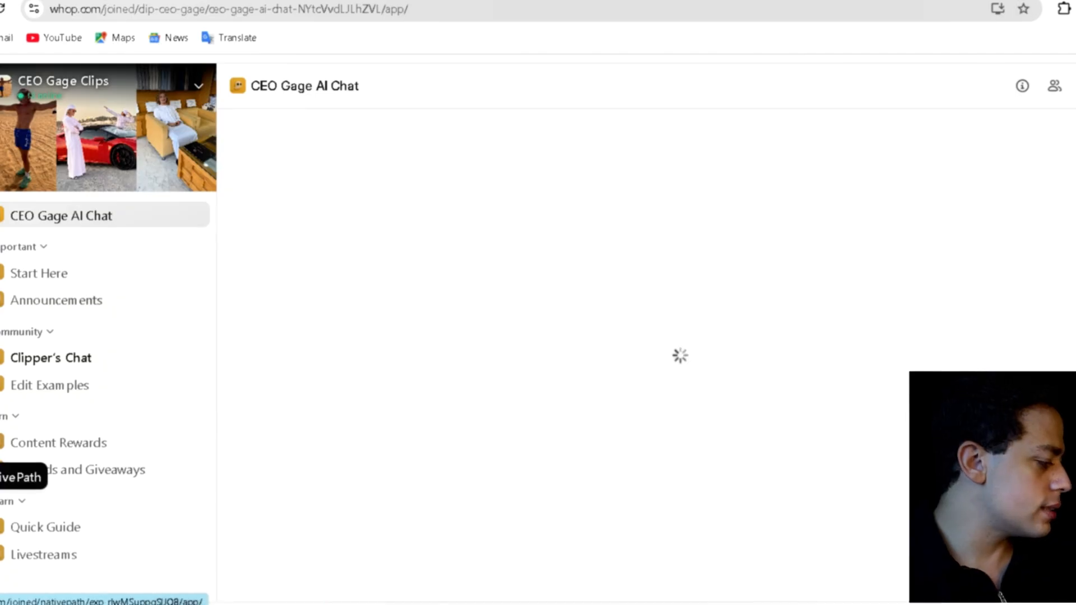
click(1, 476)
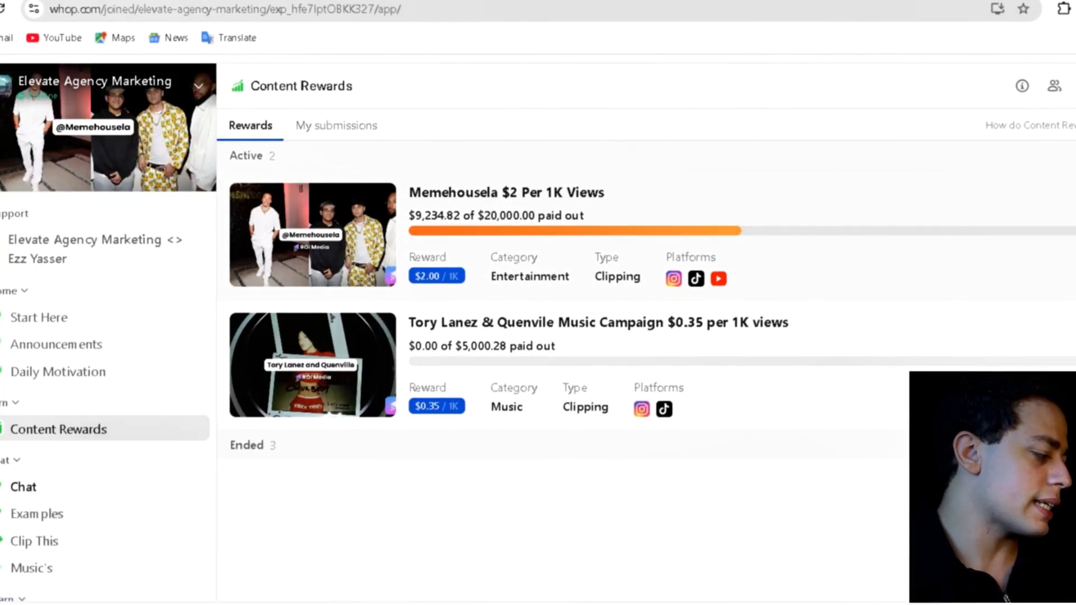
click(536, 192)
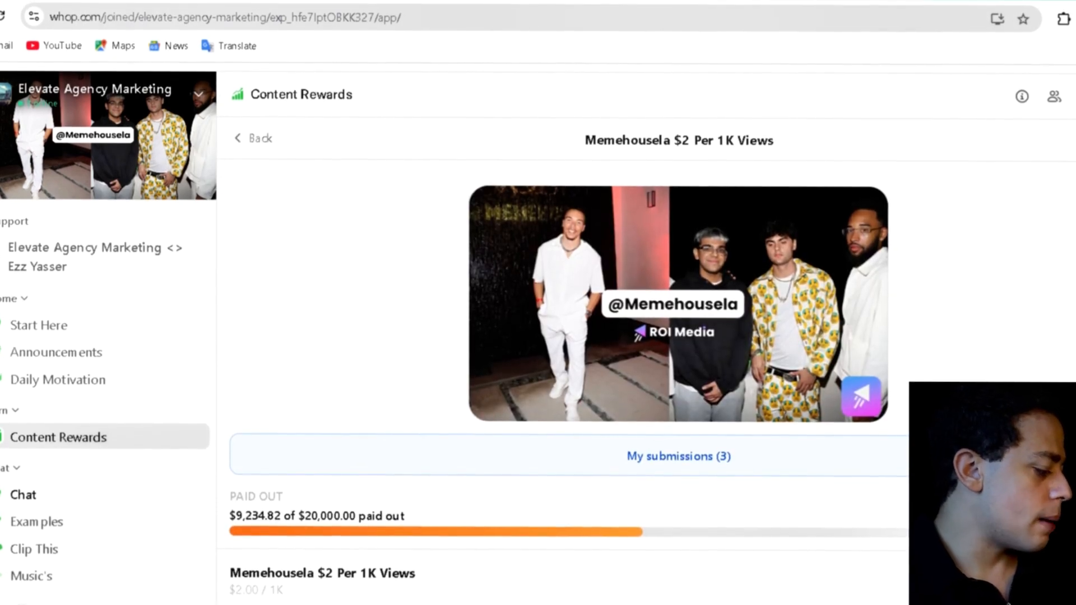
Step: Look over the campaign's payout details and copy its full requirements list
drag(280, 512, 229, 513)
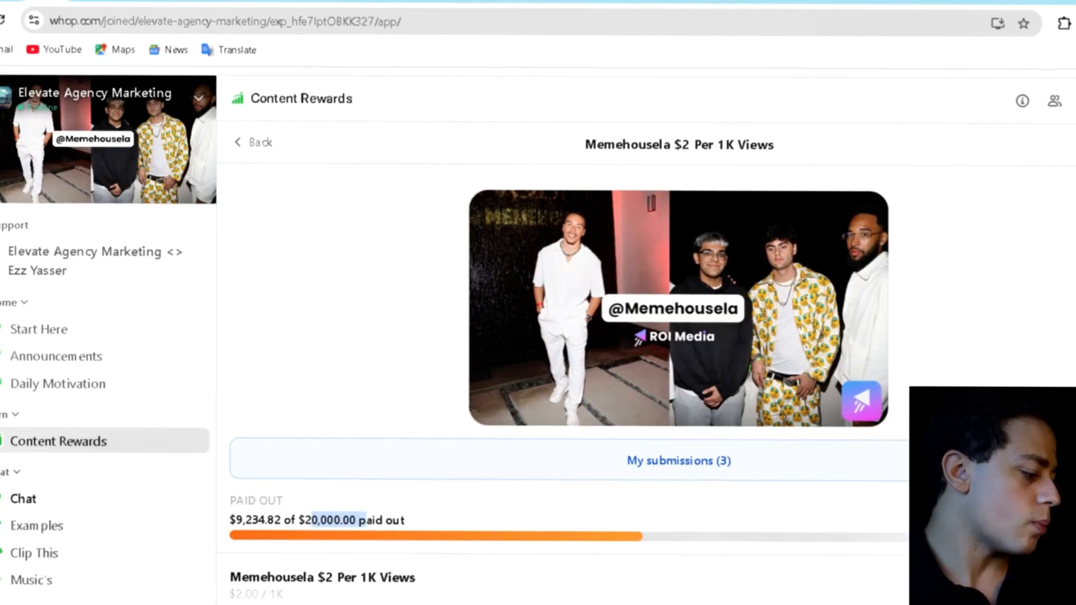
scroll(645, 336, down, 4)
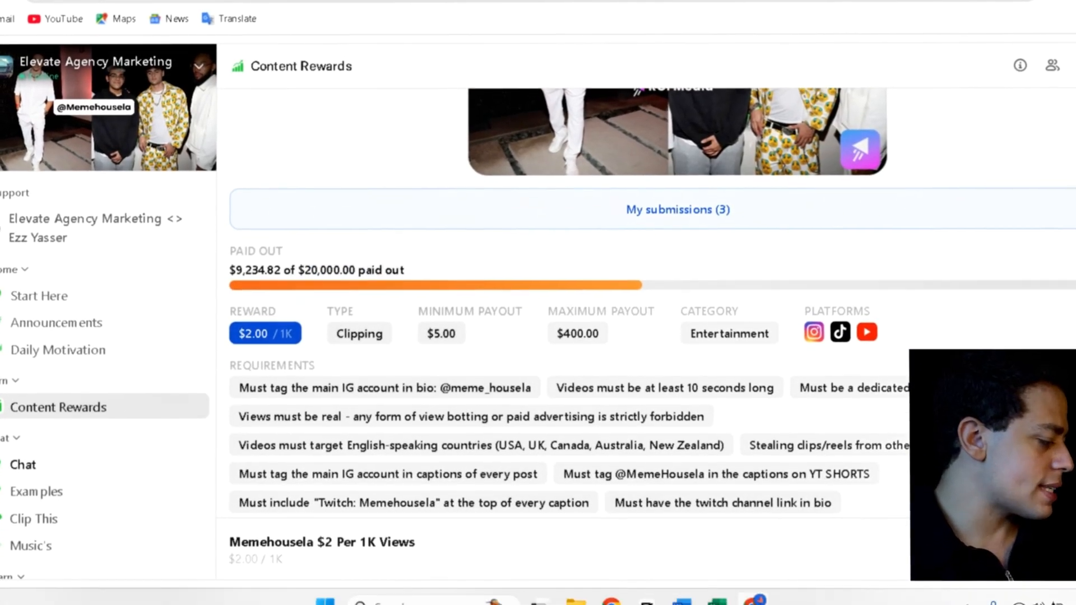
scroll(644, 336, down, 1)
drag(840, 443, 230, 306)
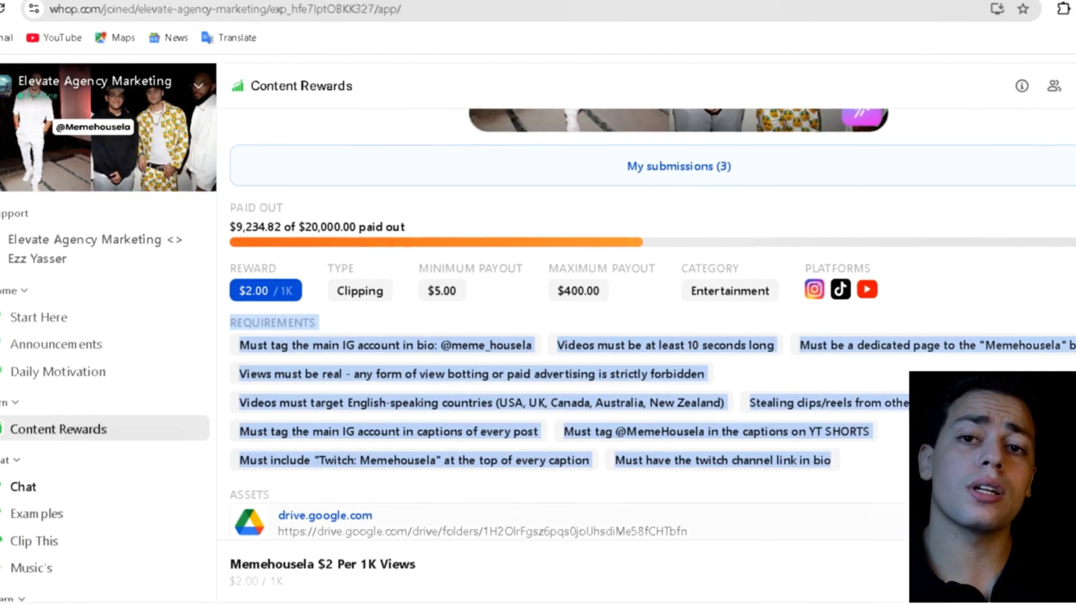
Step: Open ChatGPT in a new tab and submit the copied campaign requirements with the request "عربي" on a separate line
key(ctrl+t)
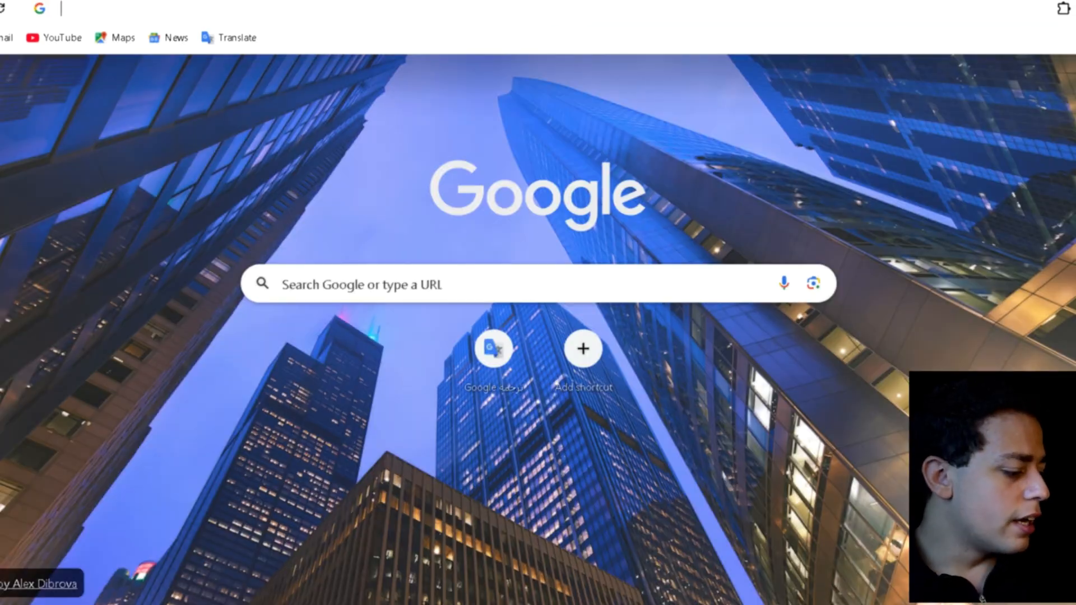
key(Down)
key(Down)
key(Return)
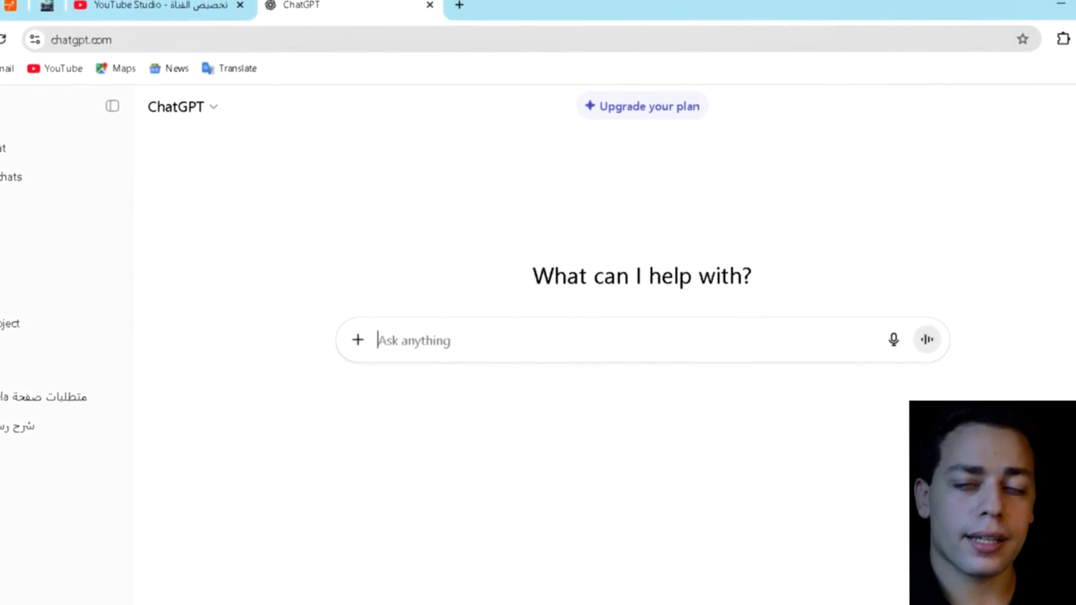
key(ctrl+v)
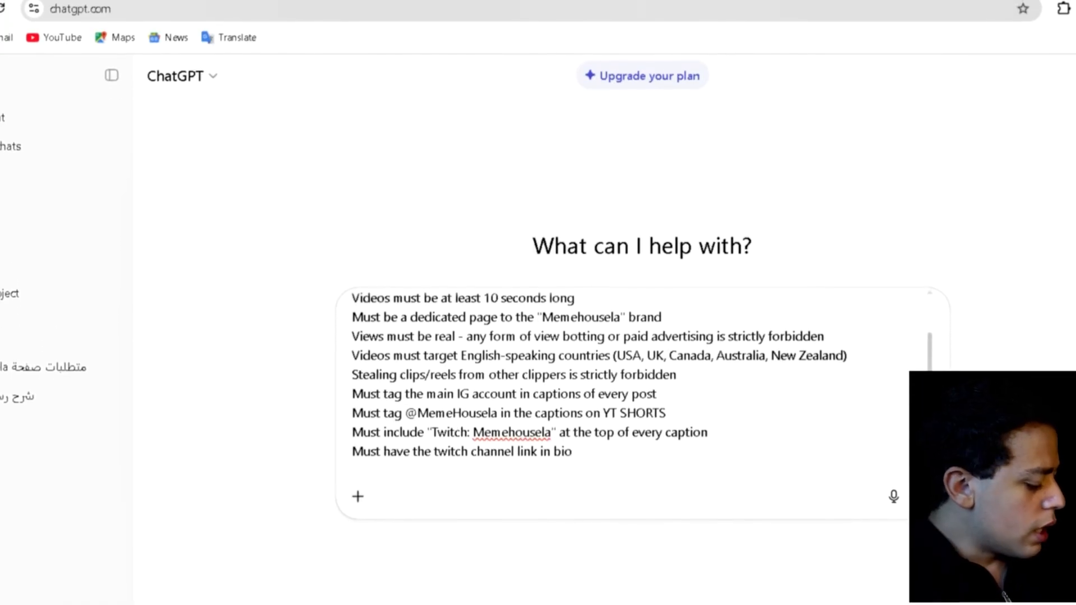
key(shift+Return)
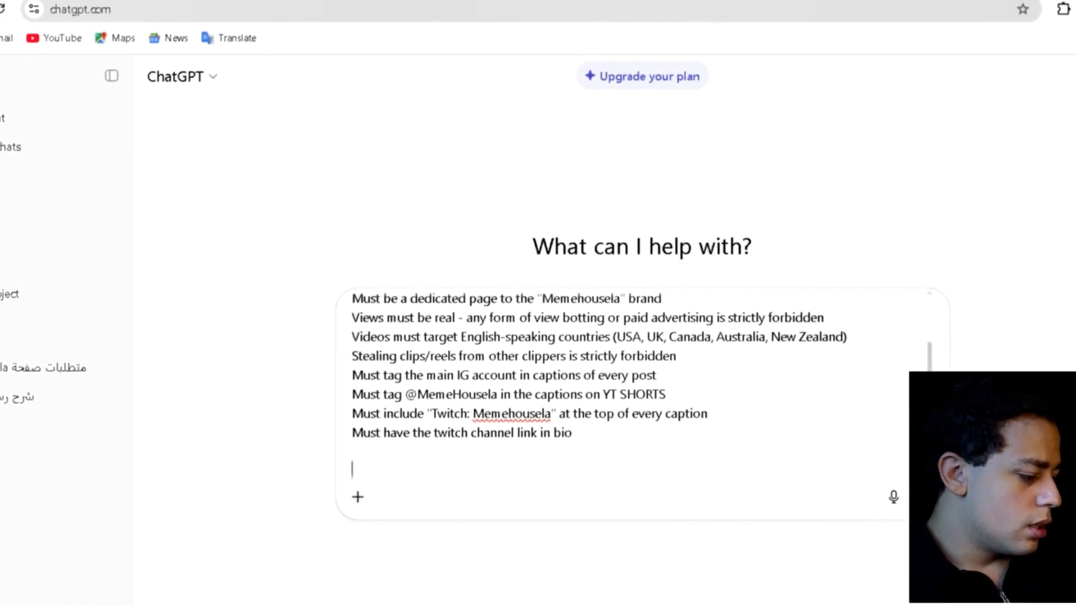
text(عربي)
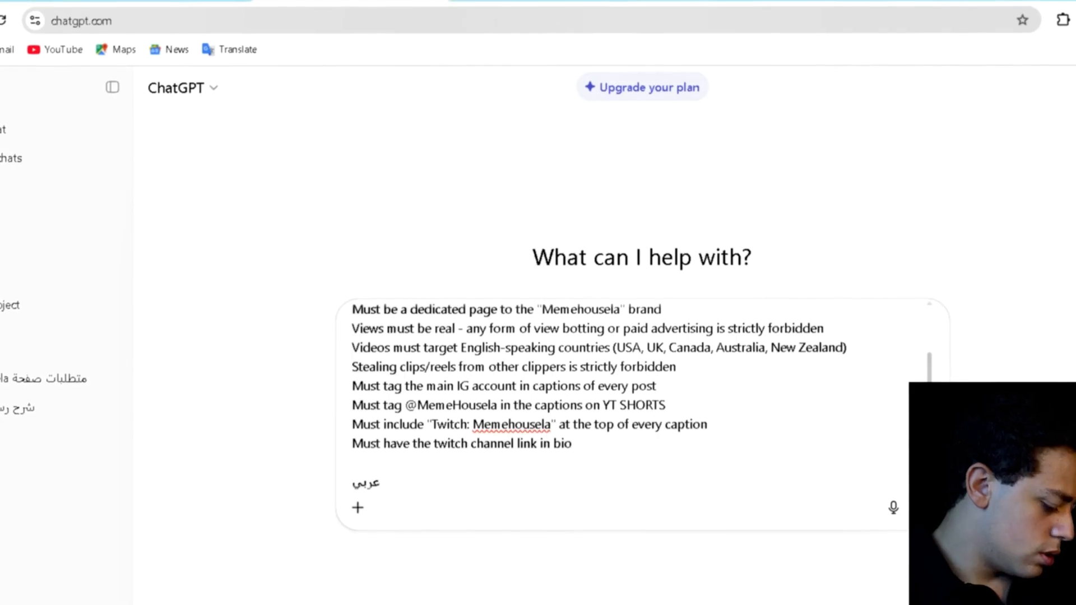
key(Return)
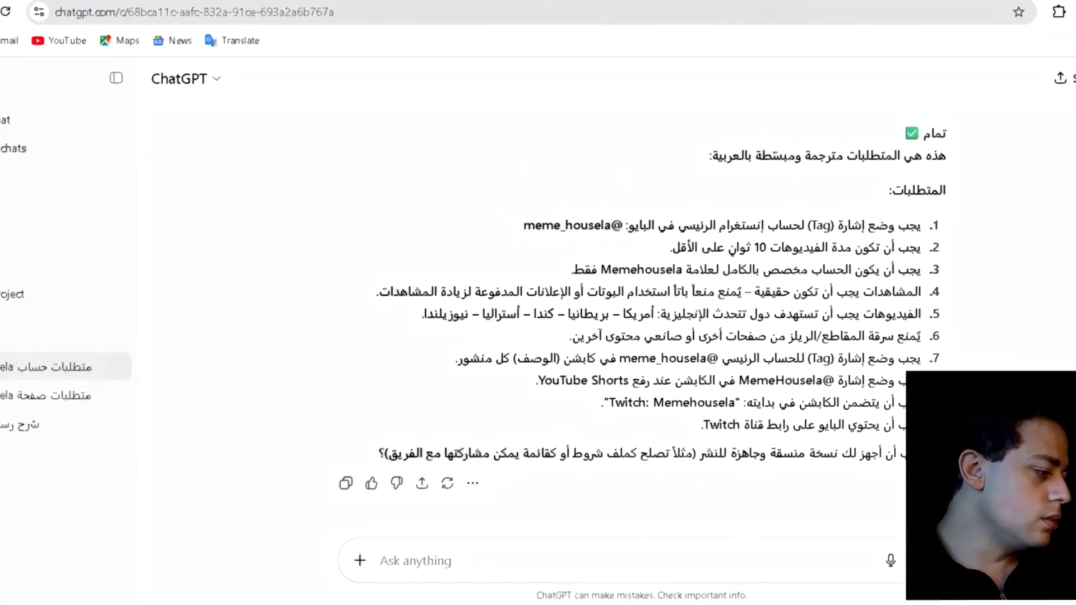
Step: Return to the Memehousela campaign in Whop and look over its list of linked assets
key(ctrl+Tab)
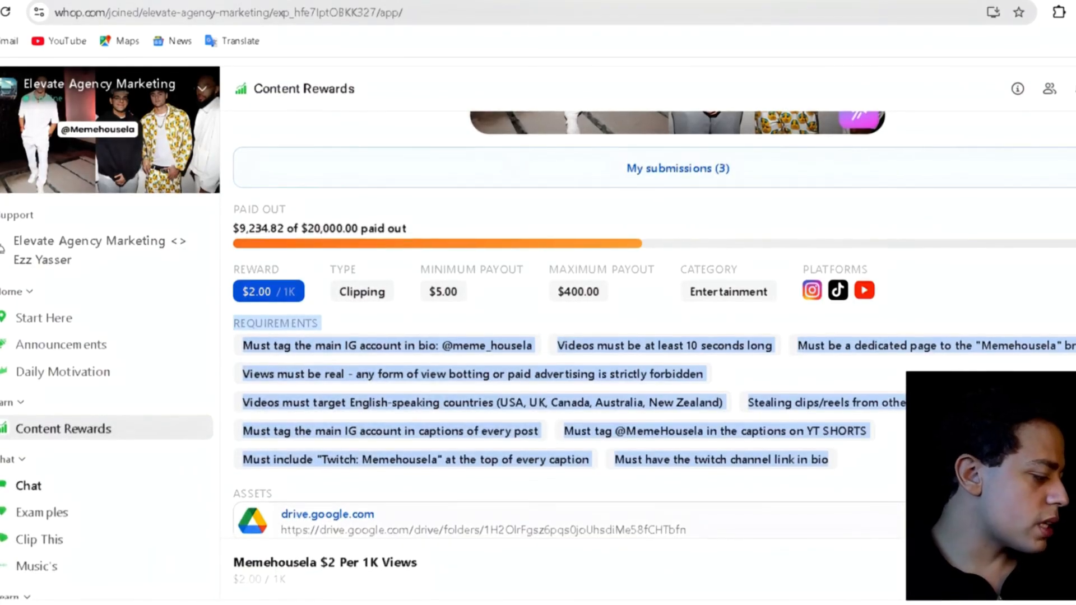
double_click(252, 496)
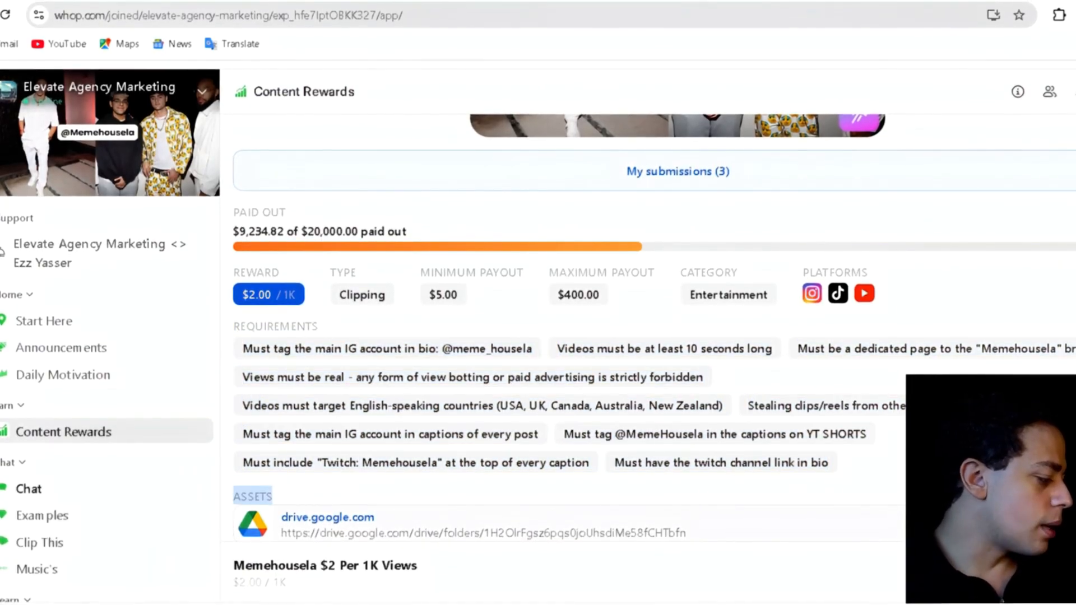
scroll(560, 337, down, 2)
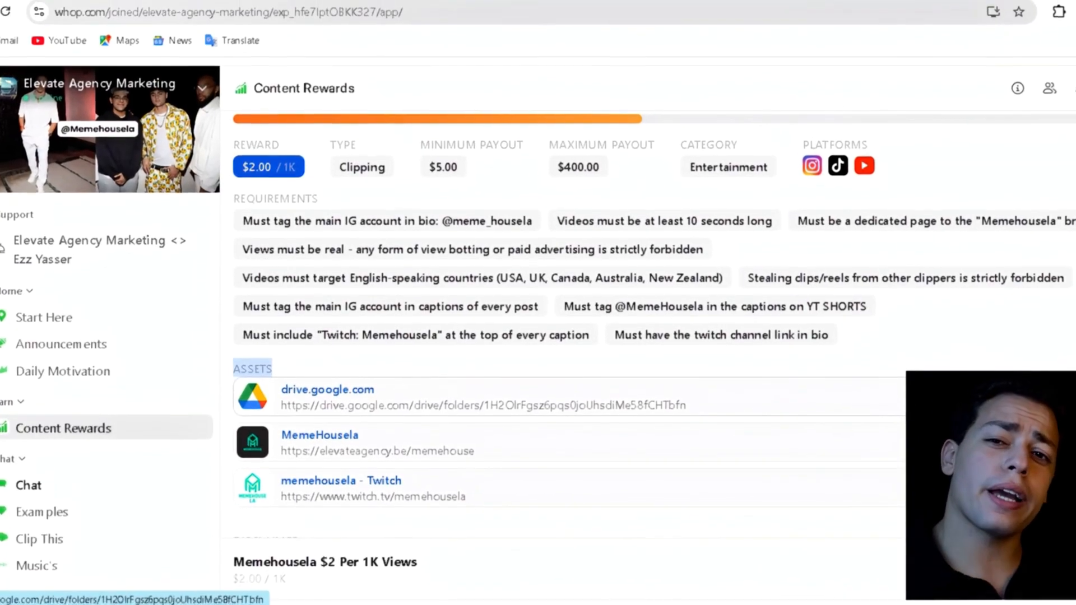
Step: Open the campaign's Google Drive assets folder, look through the Meme SFX sound files, and close it
click(327, 392)
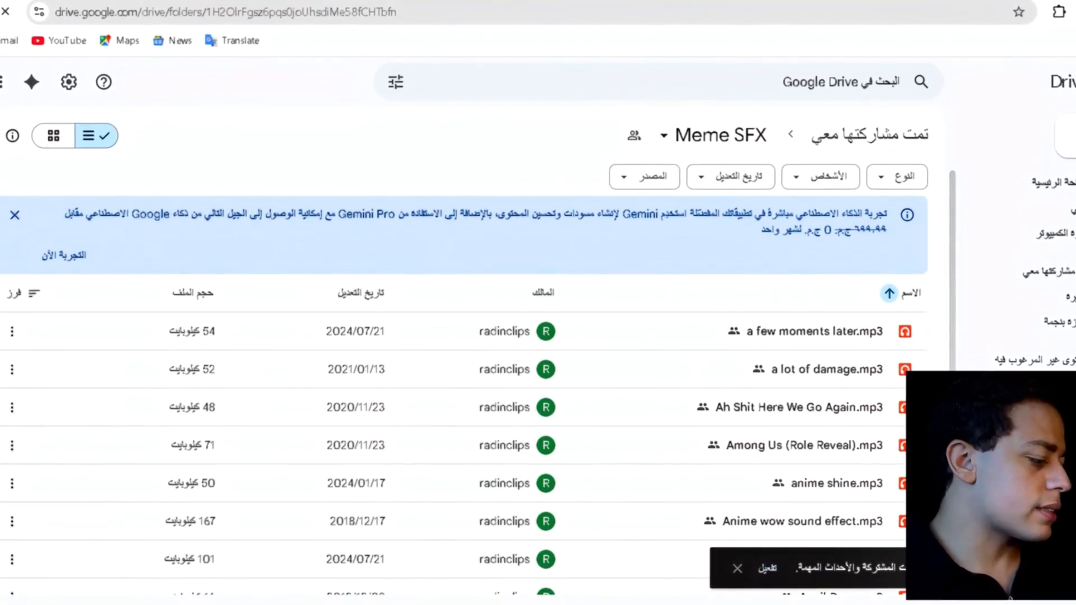
scroll(465, 393, down, 5)
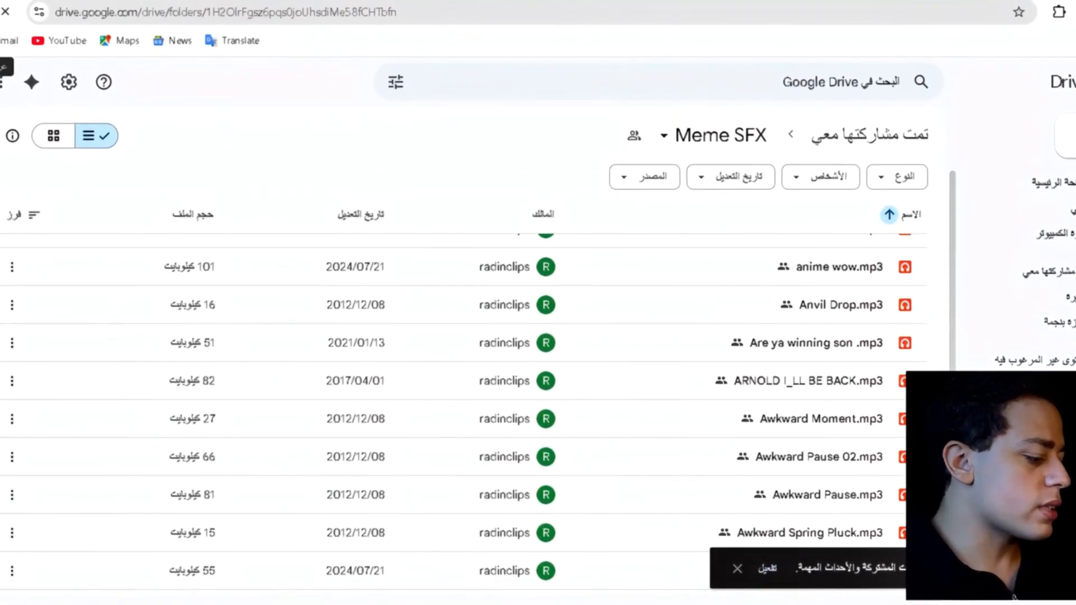
scroll(464, 392, down, 2)
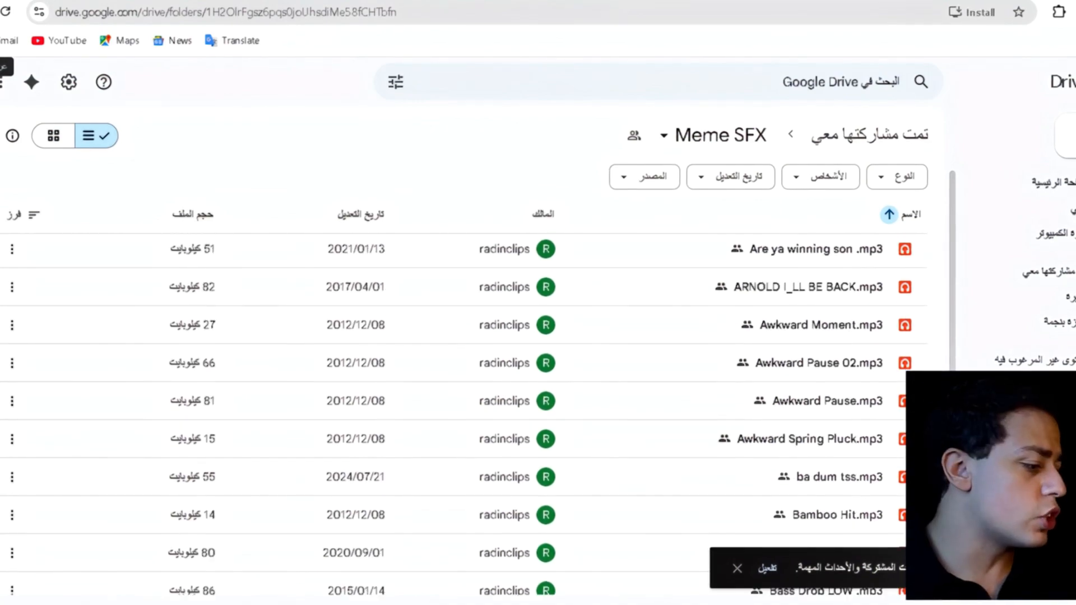
scroll(465, 393, down, 2)
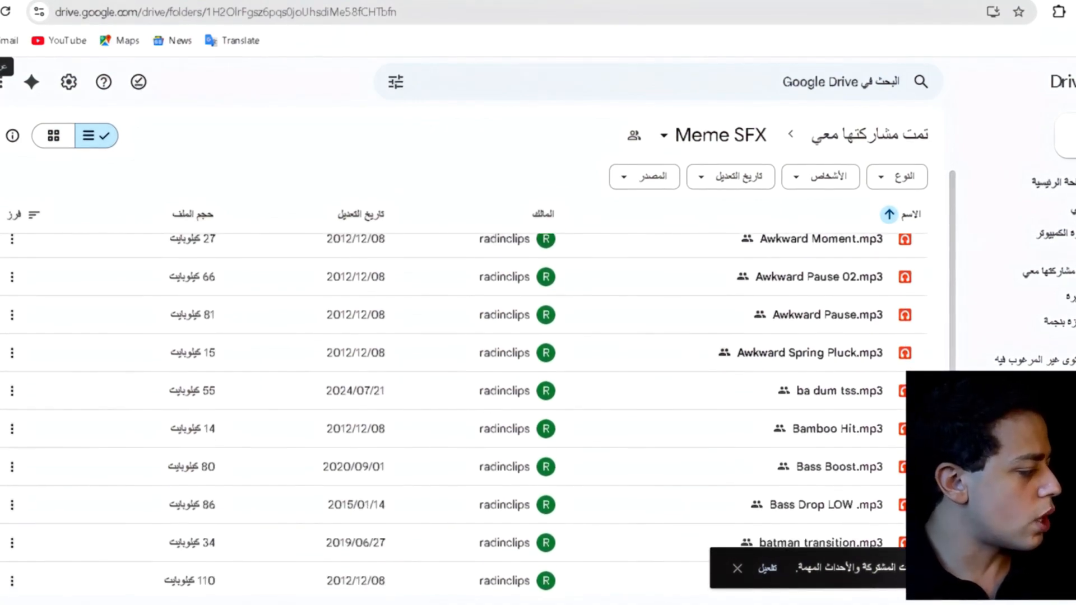
scroll(465, 392, up, 10)
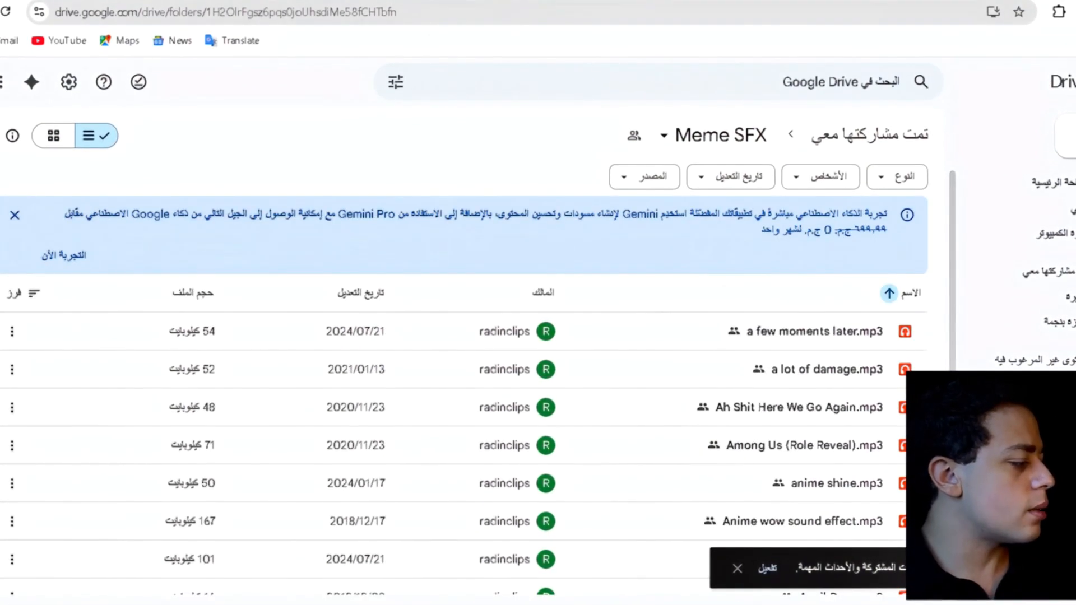
key(ctrl+w)
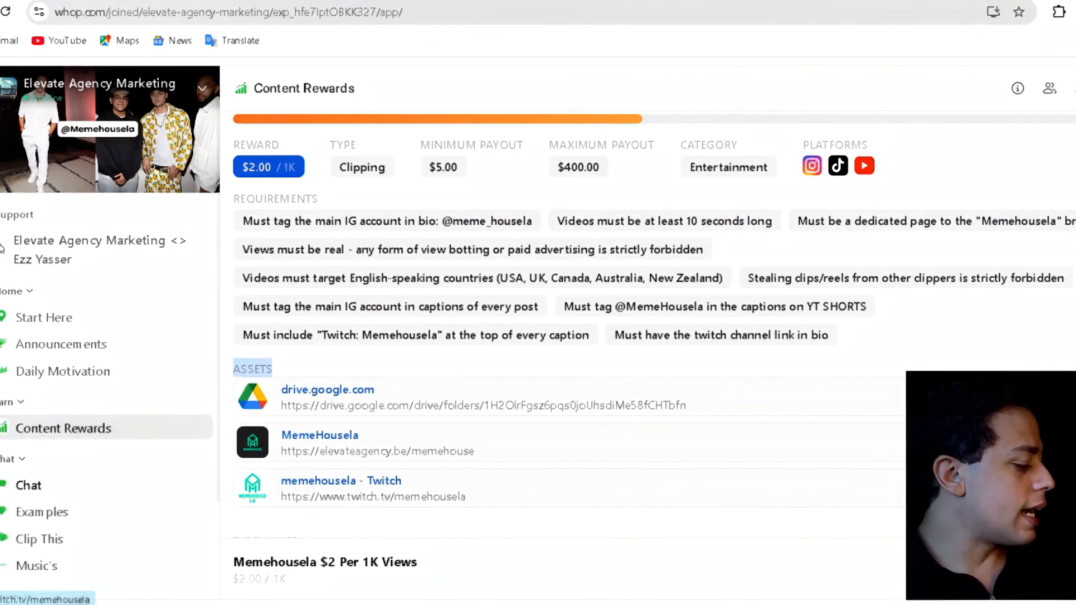
Step: Open the MemeHousela link page from the campaign's assets, go to its YouTube channel, and look through the live stream videos
click(319, 435)
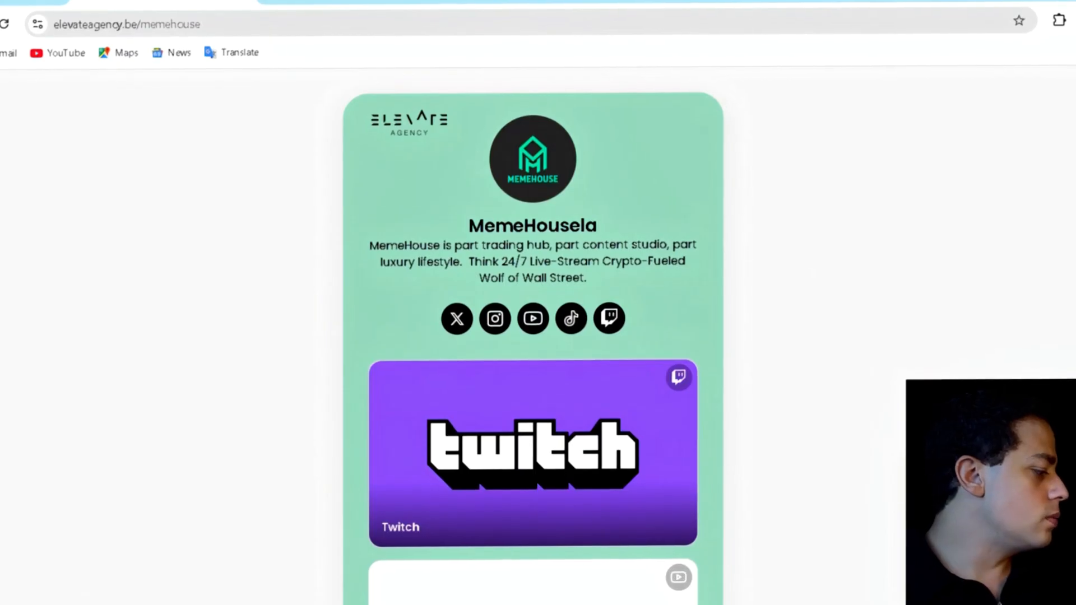
scroll(532, 336, down, 2)
scroll(532, 336, down, 1)
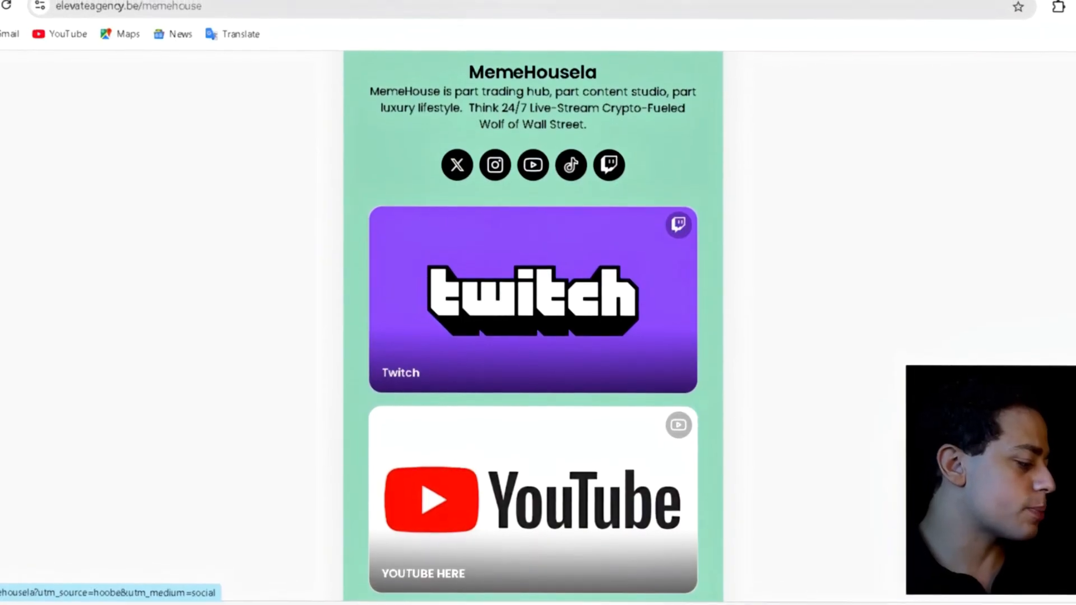
click(533, 505)
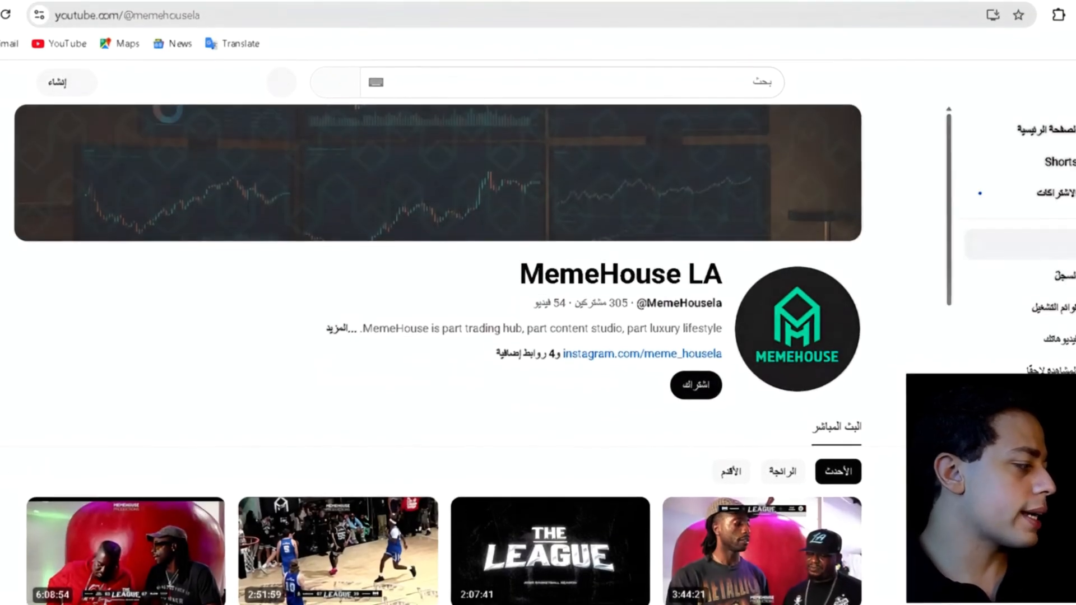
scroll(437, 336, down, 2)
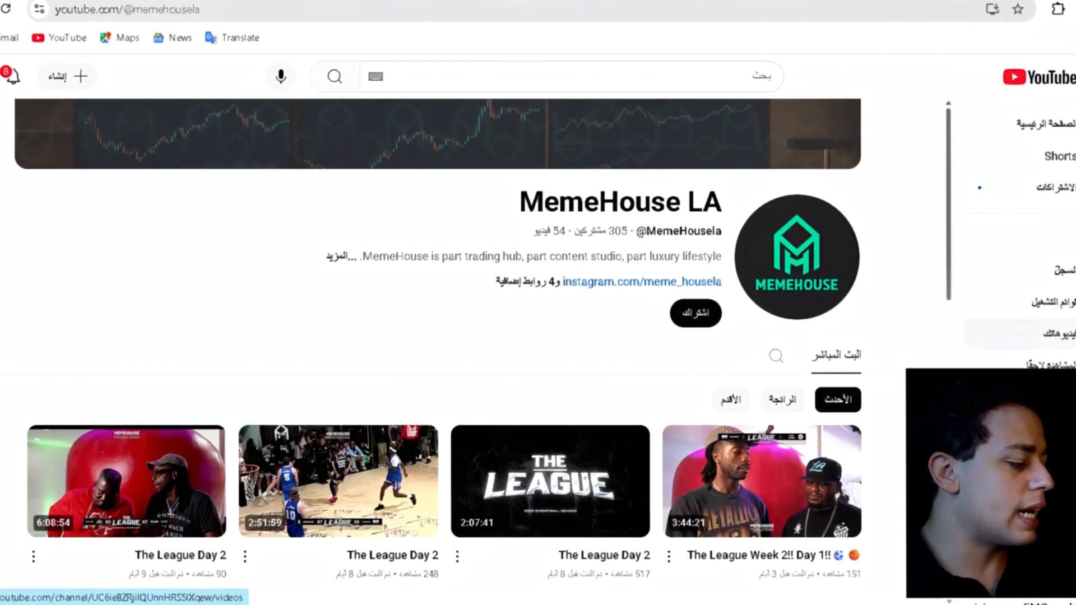
scroll(437, 336, down, 5)
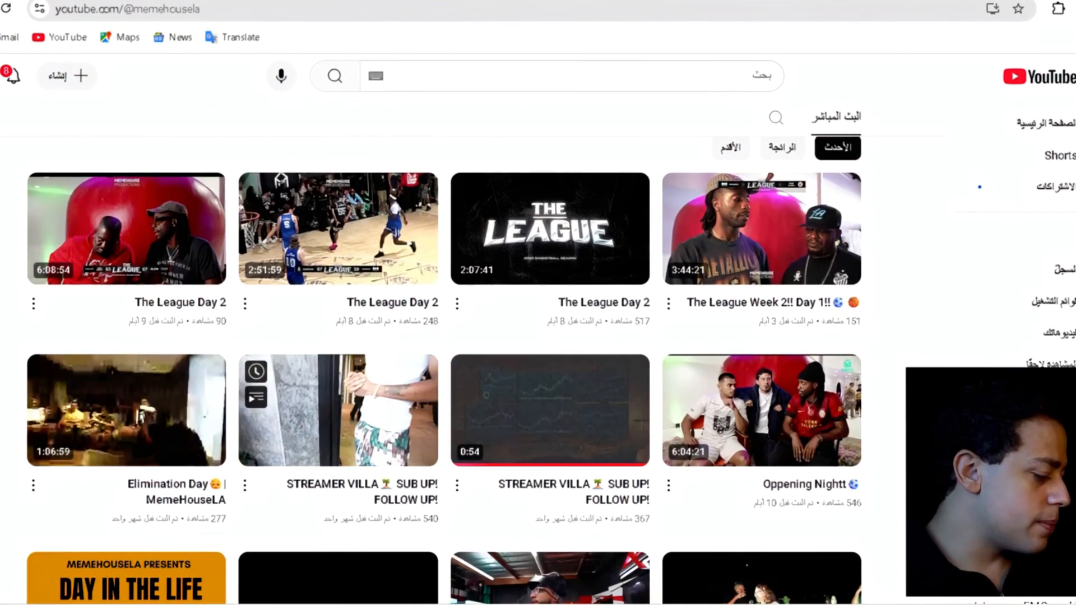
Step: Copy the share link of a "STREAMER VILLA SUB UP! FOLLOW UP!" live stream on the MemeHouse LA channel
click(457, 485)
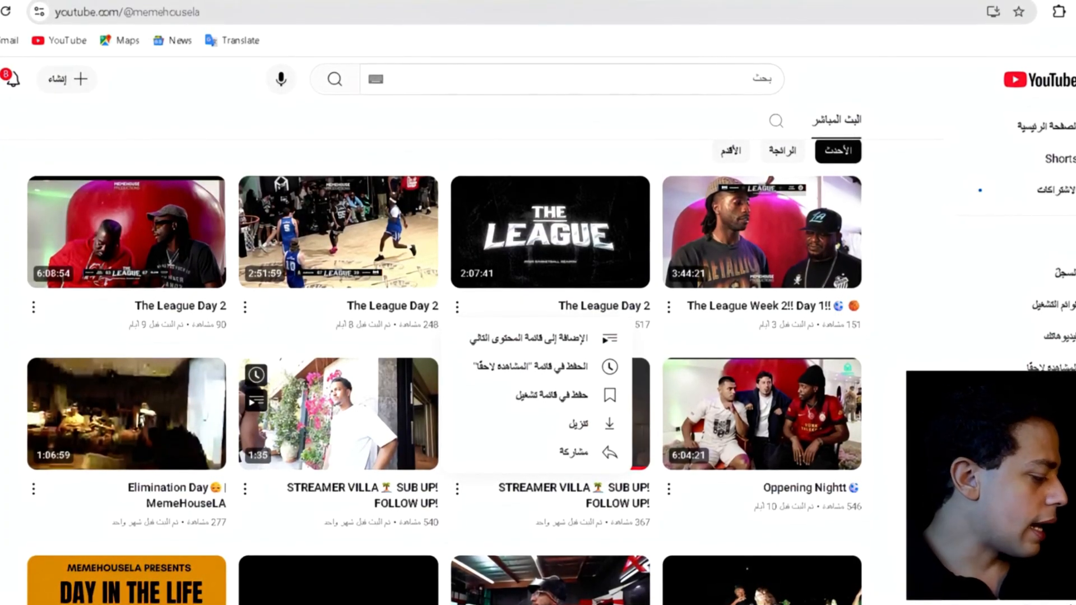
click(245, 489)
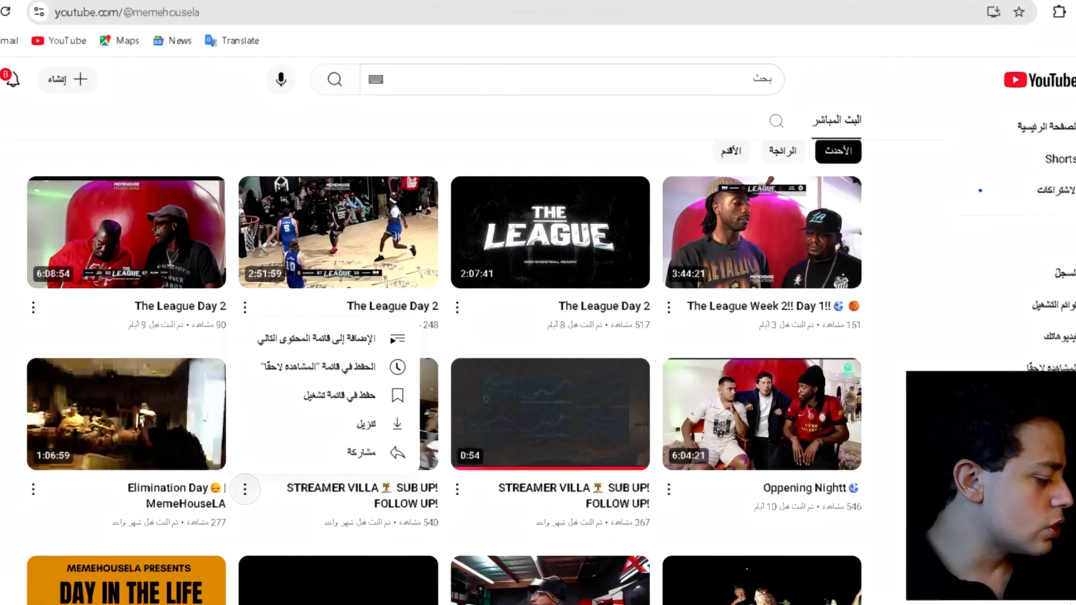
click(361, 452)
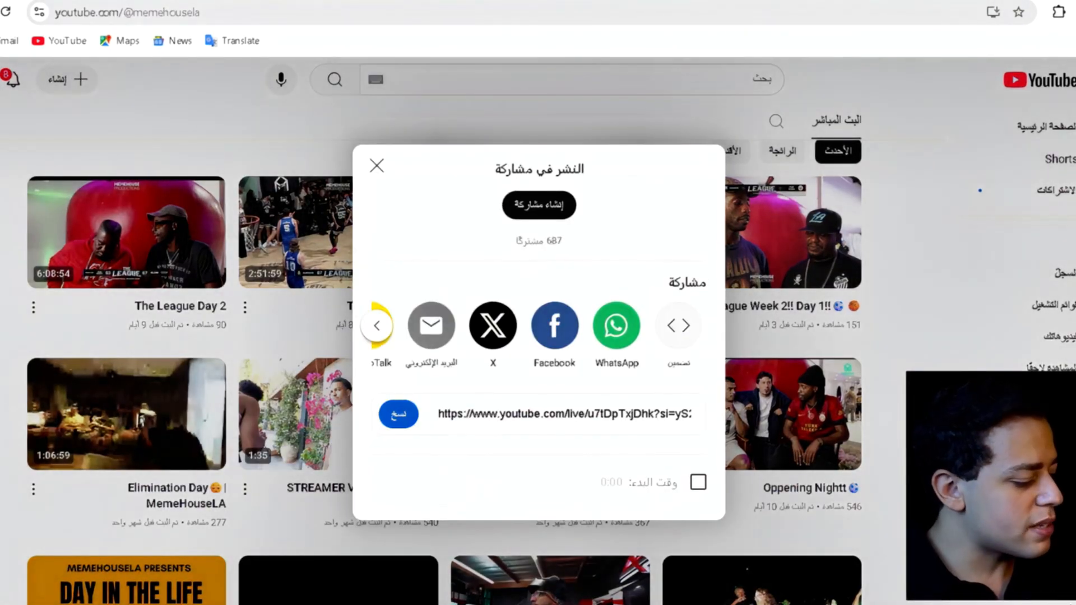
click(398, 413)
key(Escape)
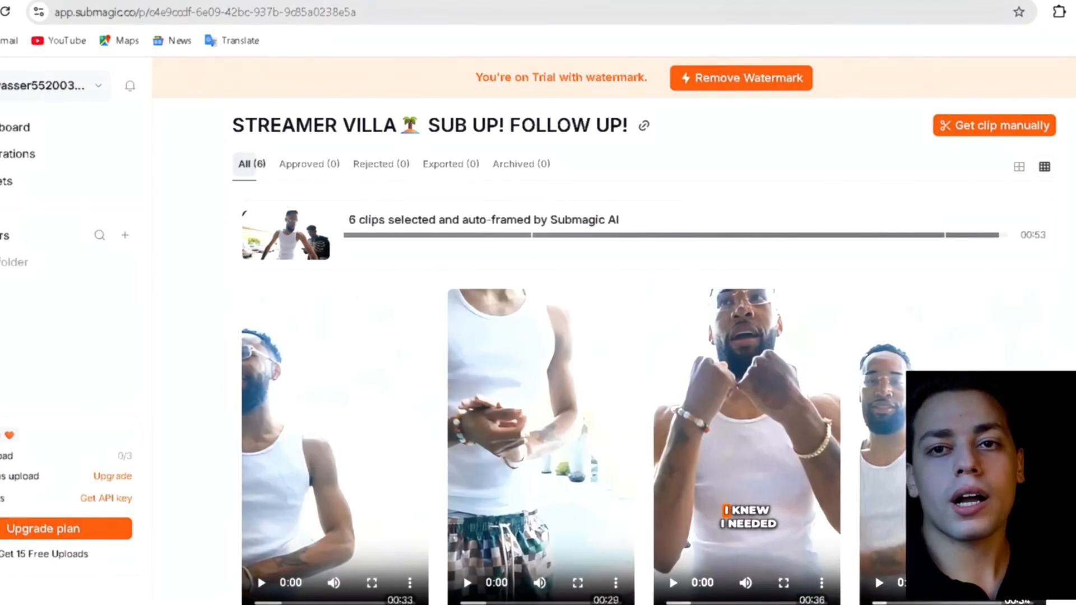
Step: In Submagic, sign out of the current account and log back in with Google
click(50, 85)
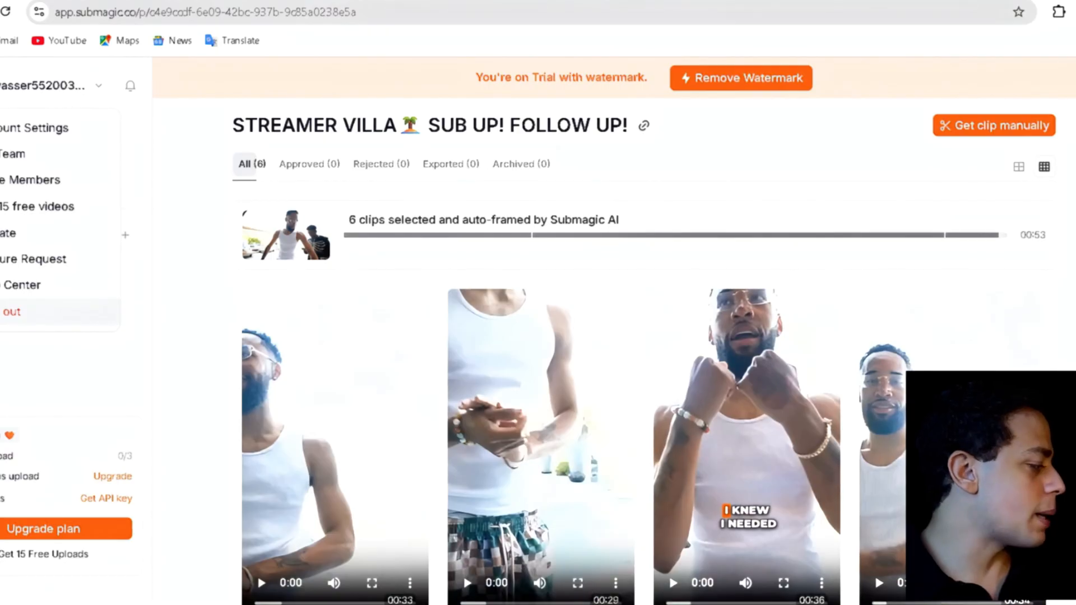
click(11, 312)
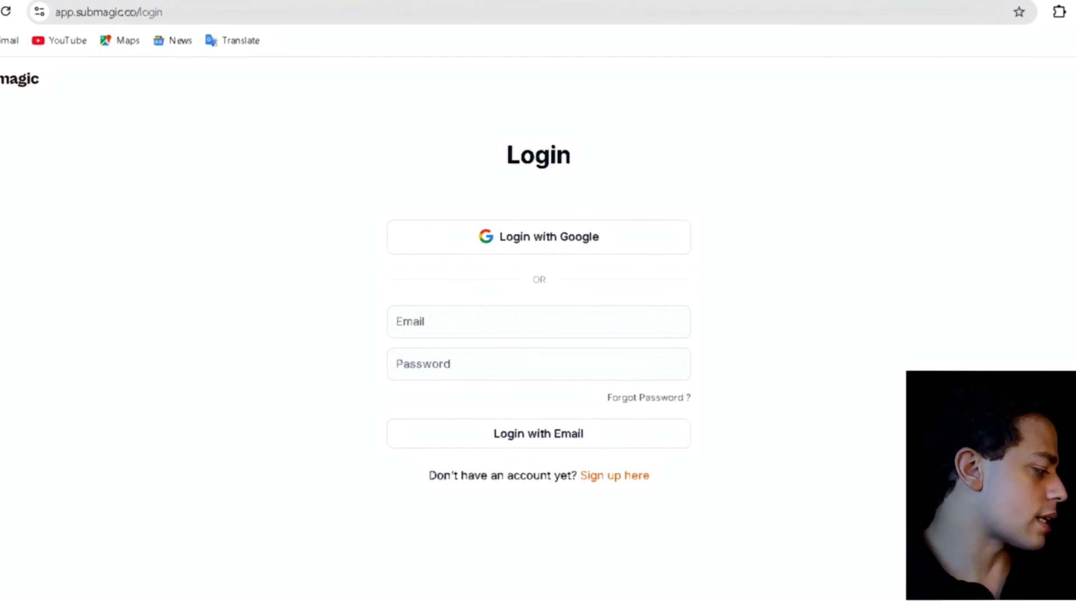
click(539, 236)
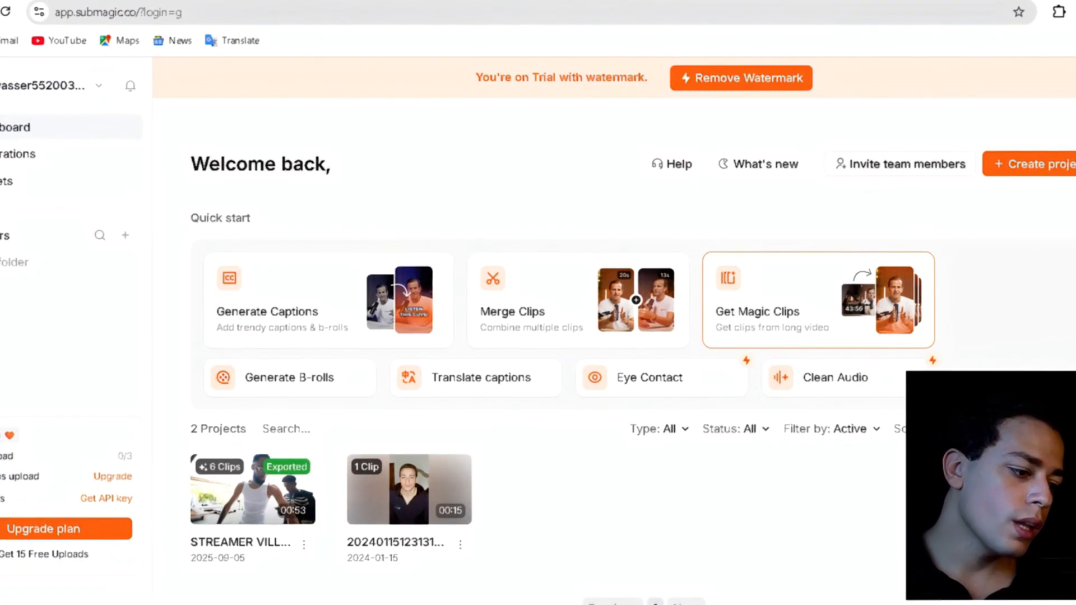
Step: Try to start Get Magic Clips, dismiss the upgrade offer, and look over the Starter, Pro and Business + API plans
click(785, 303)
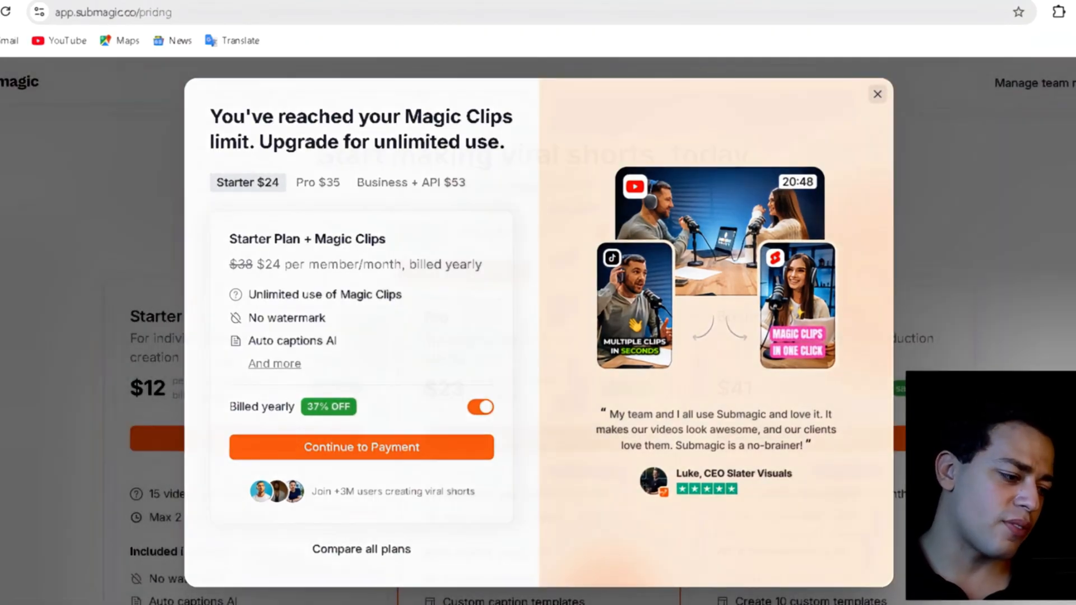
click(878, 94)
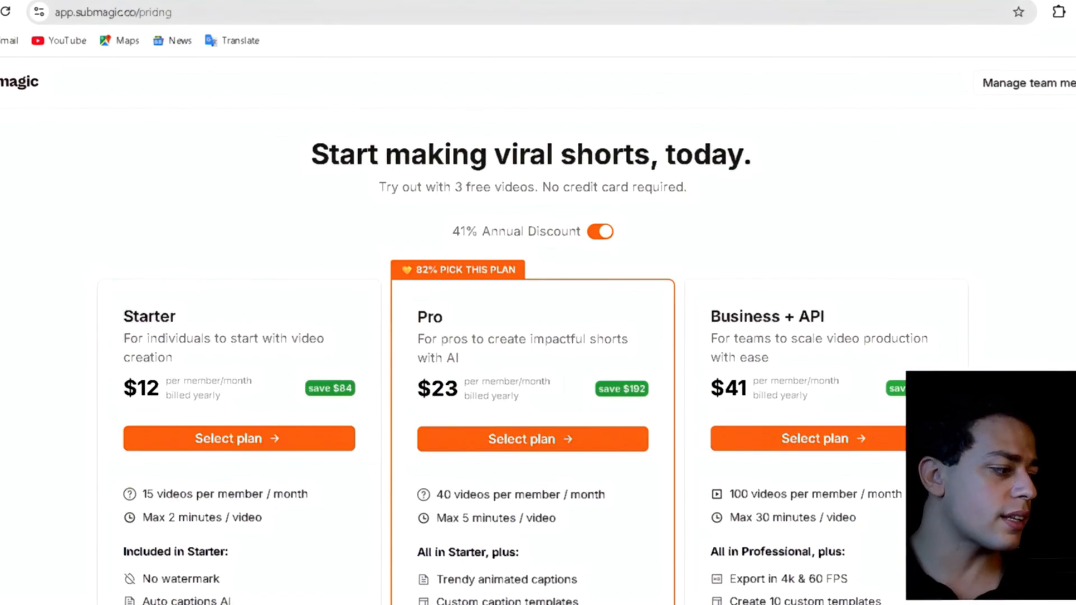
scroll(537, 303, down, 12)
scroll(538, 302, up, 8)
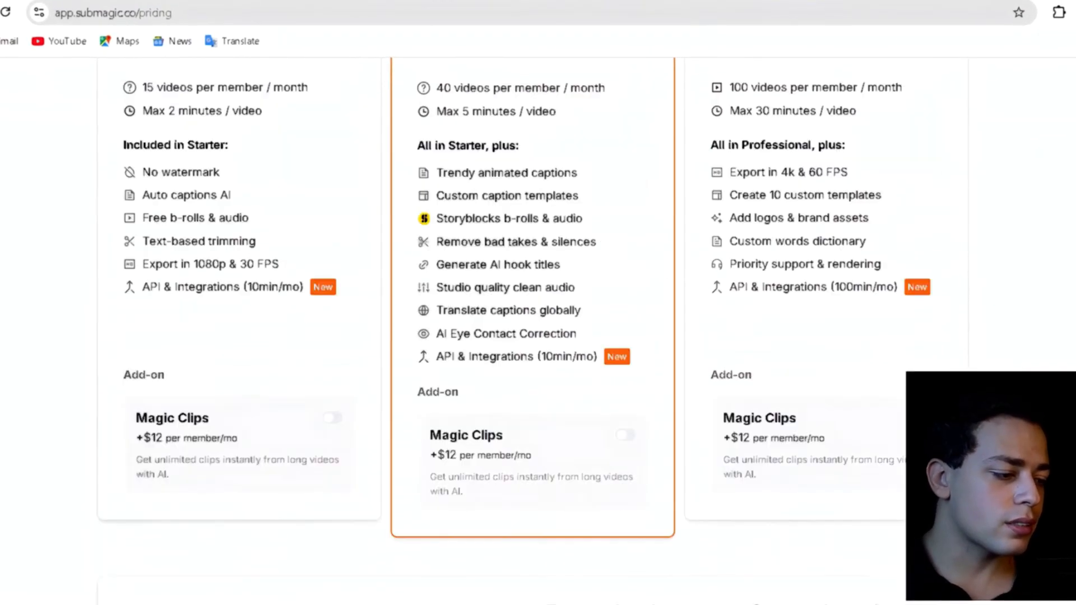
scroll(538, 303, up, 5)
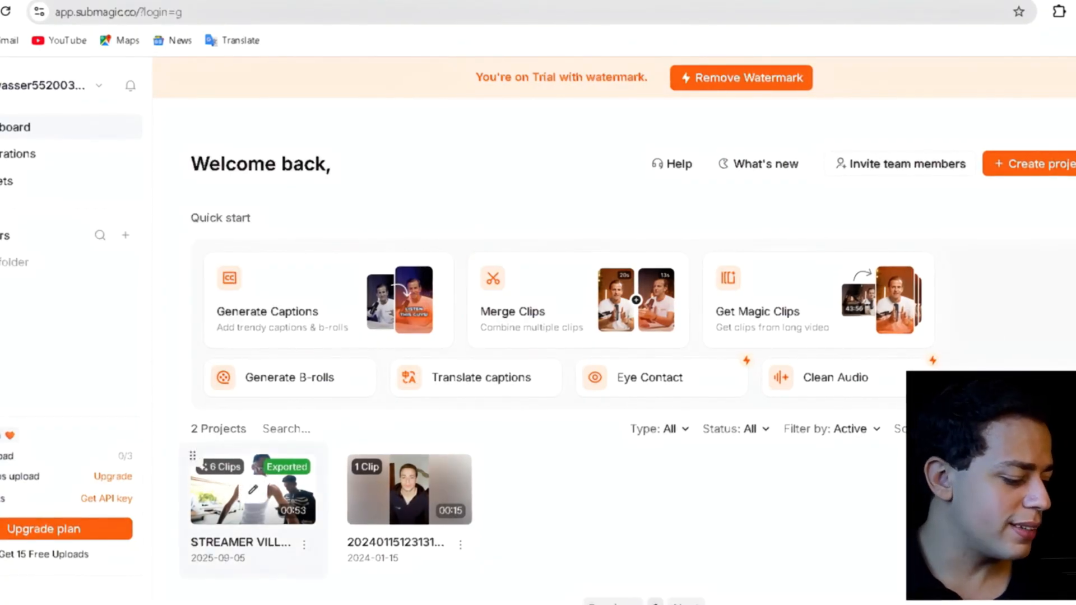
Step: Open the STREAMER VILLA project and examine its generated clips with their scores, titles and descriptions
click(253, 489)
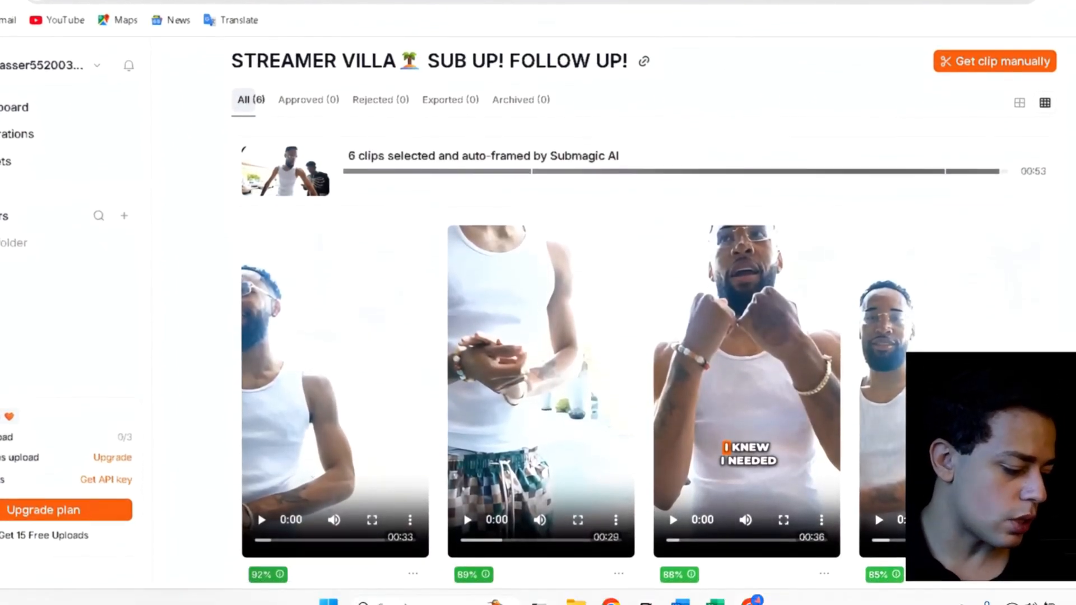
scroll(644, 336, down, 7)
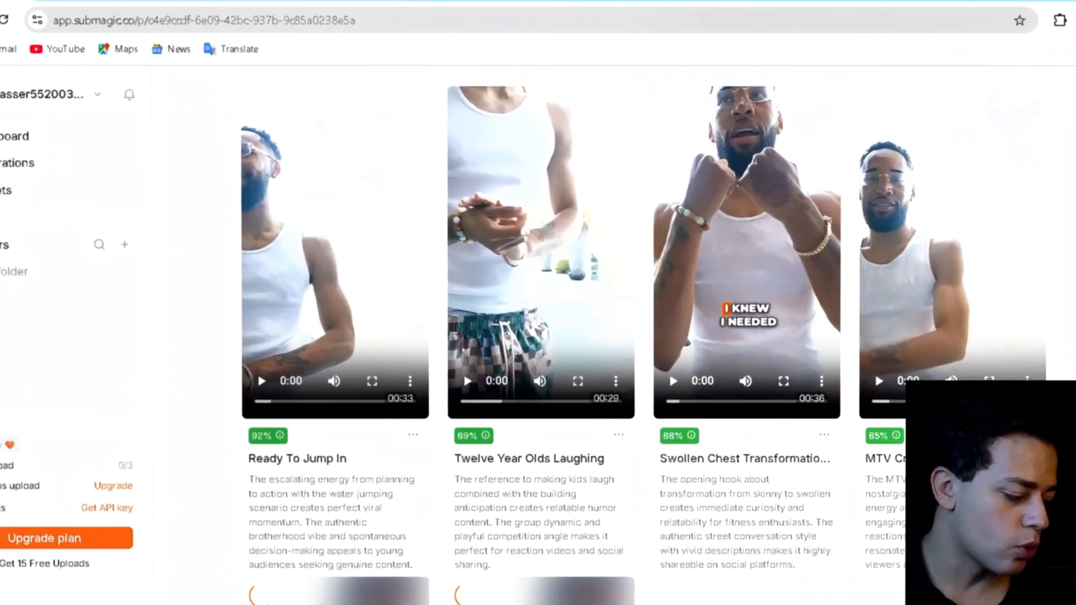
scroll(645, 336, down, 2)
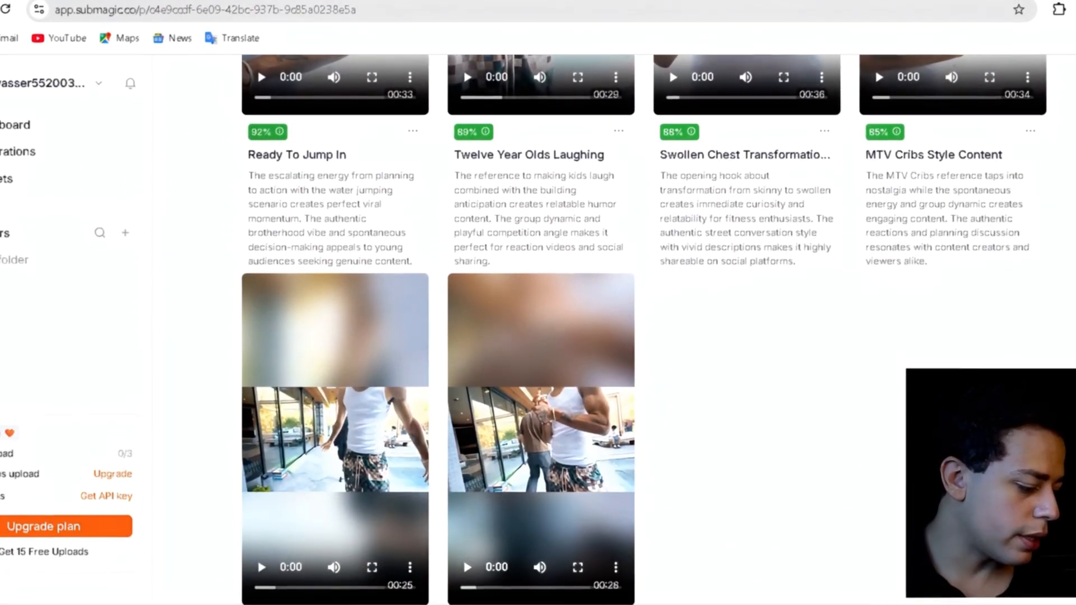
scroll(644, 336, up, 7)
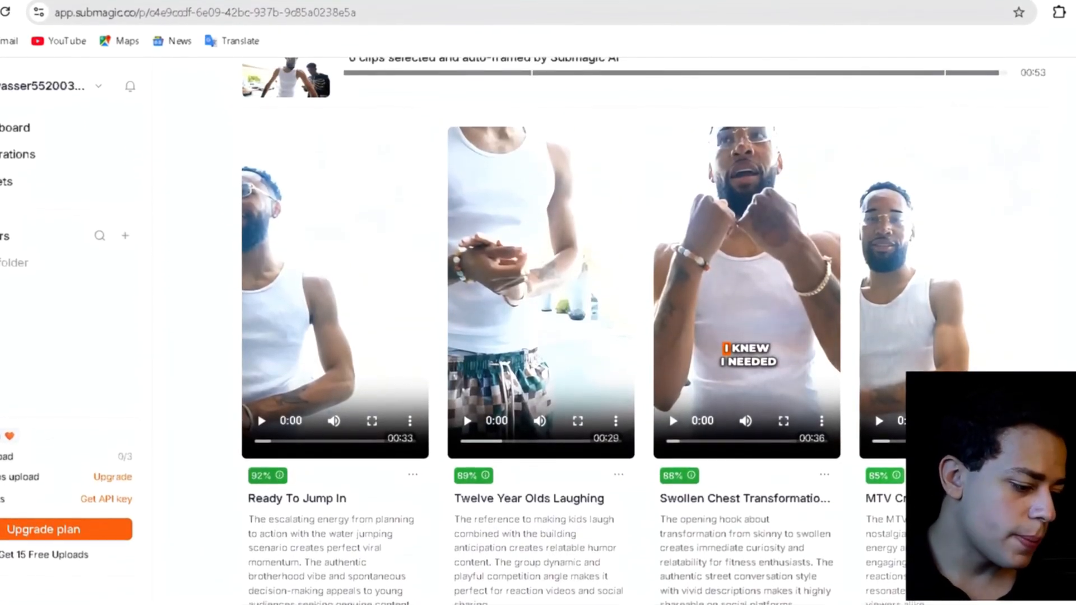
scroll(644, 336, down, 1)
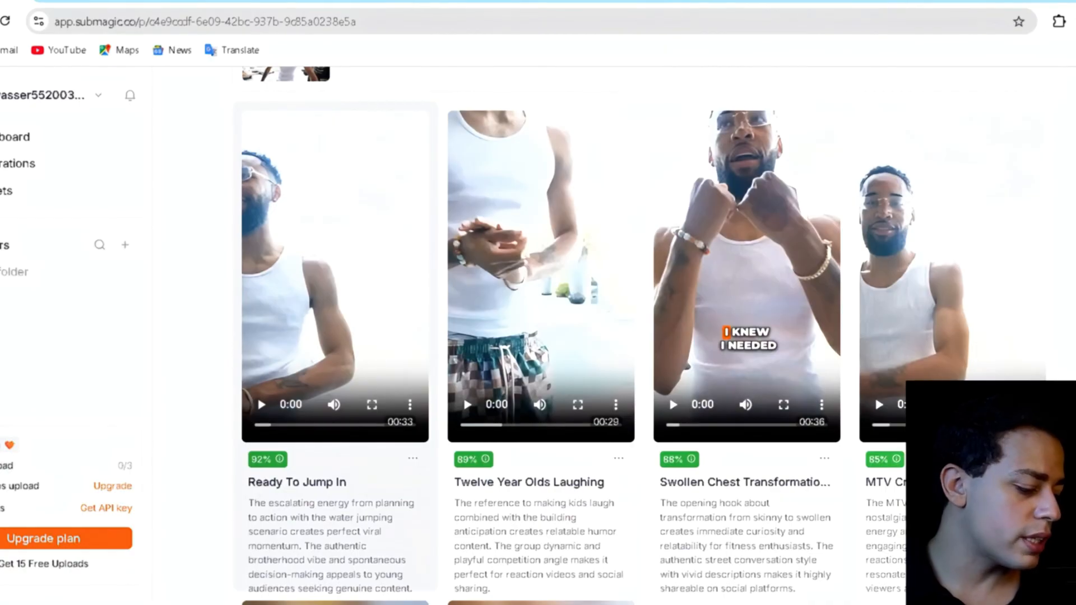
scroll(561, 336, down, 5)
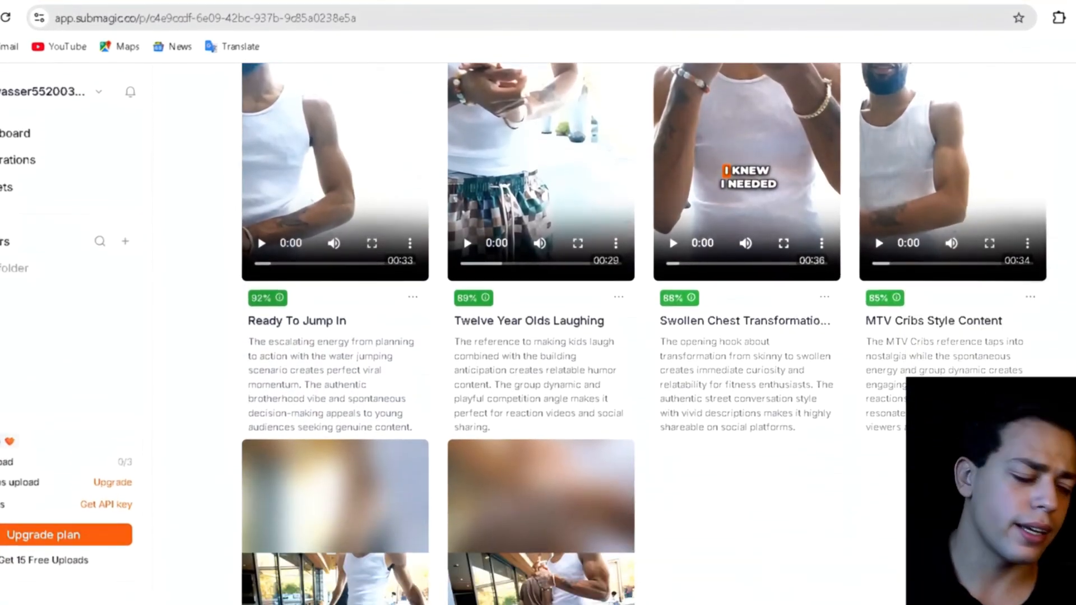
scroll(561, 336, down, 2)
scroll(561, 336, up, 6)
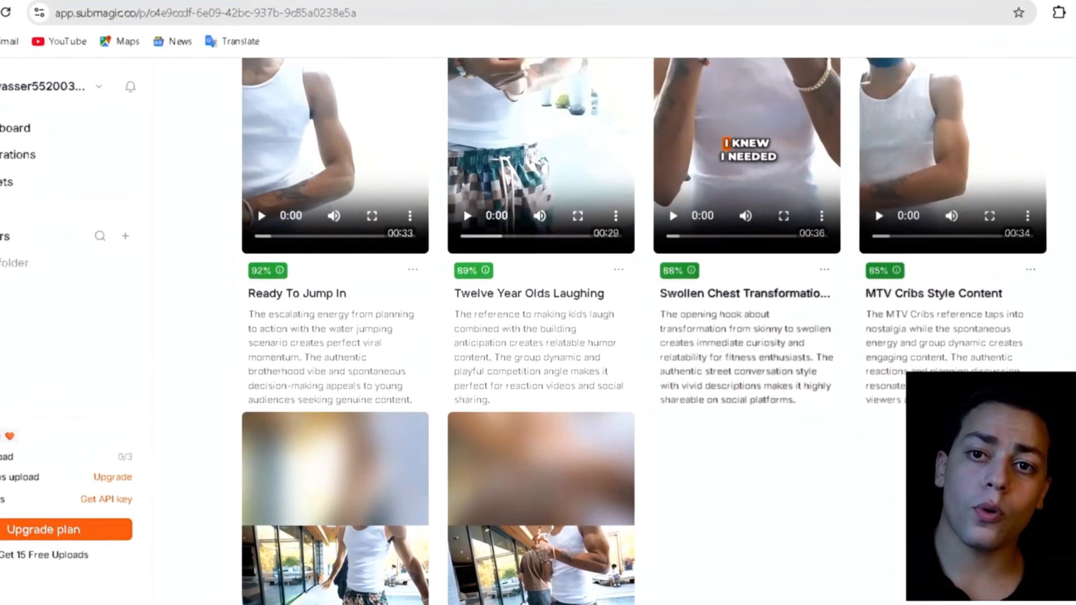
scroll(560, 336, up, 3)
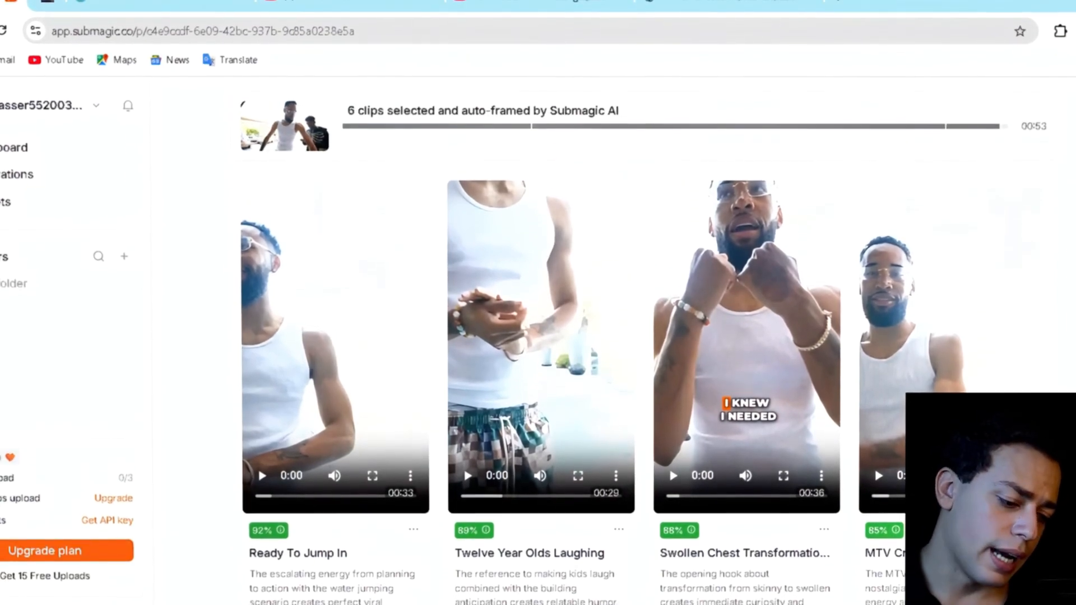
scroll(560, 336, up, 3)
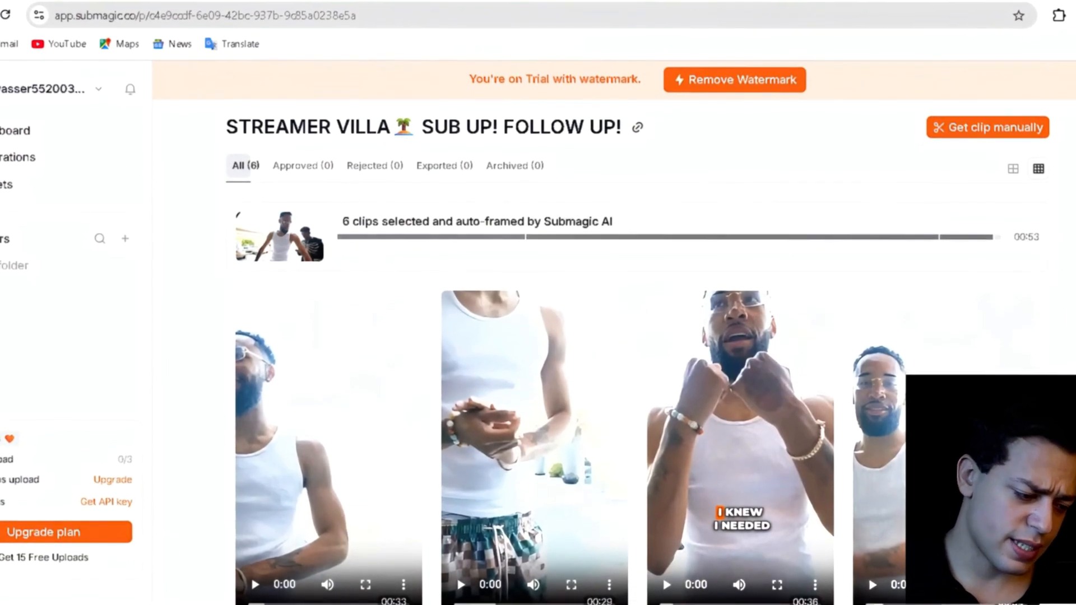
Step: Download the 36-second "Swollen Chest Transformation" clip from the STREAMER VILLA project
scroll(560, 336, down, 3)
scroll(560, 336, down, 1)
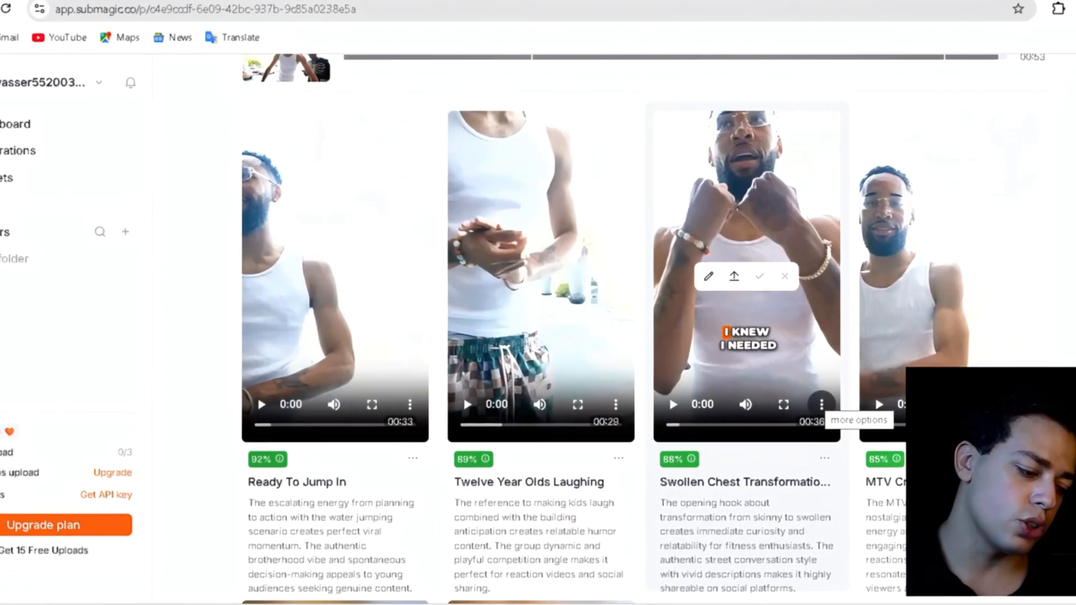
click(821, 403)
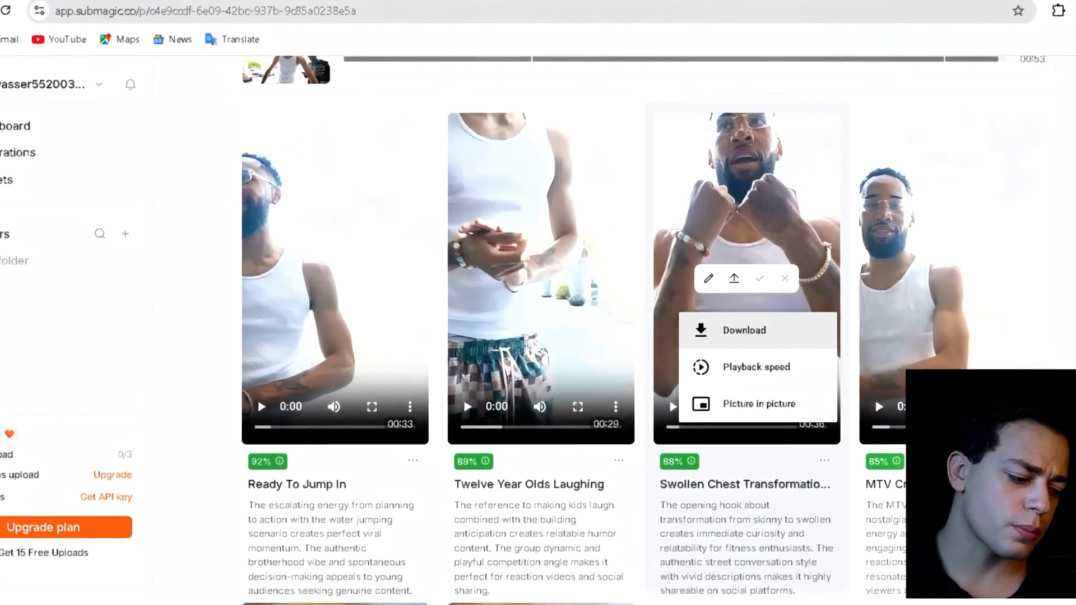
click(748, 329)
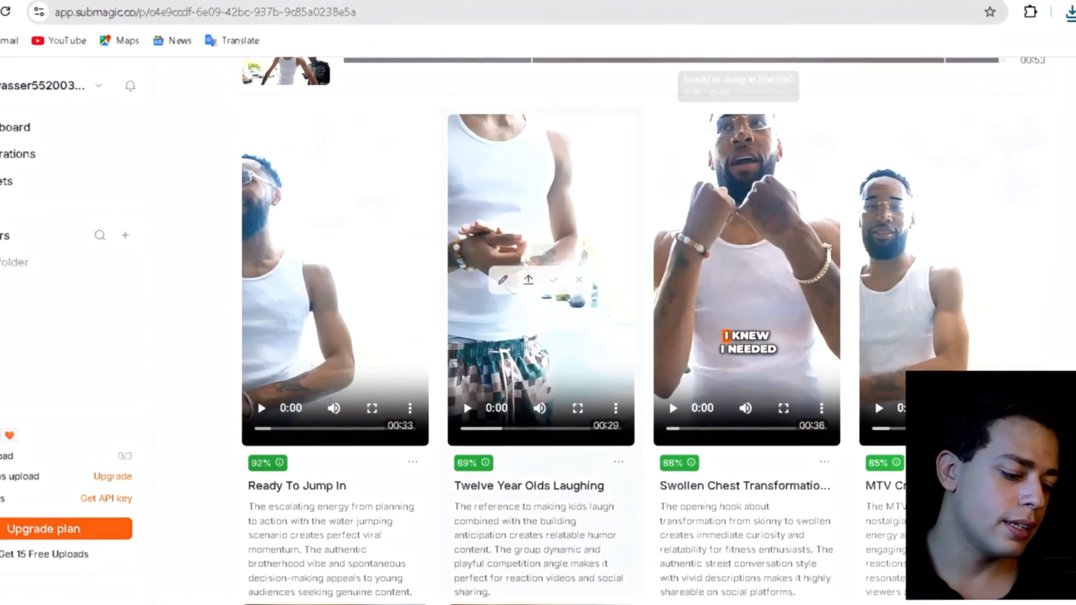
Step: Select the "Swollen Chest Transformation" clip's title, then switch to YouTube Studio and start a new video upload
drag(660, 486, 799, 486)
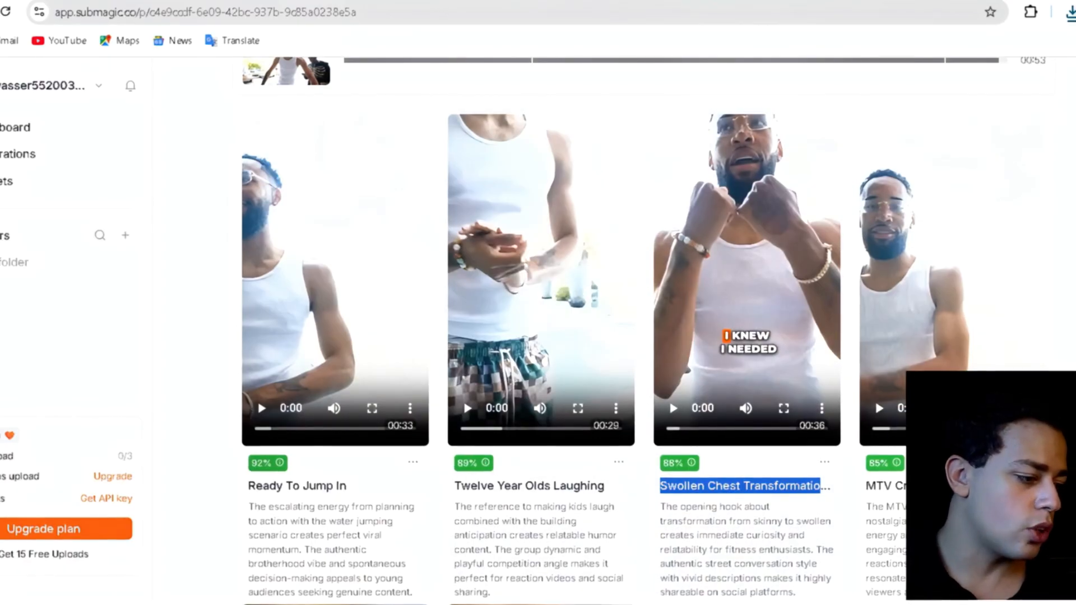
key(ctrl+Tab)
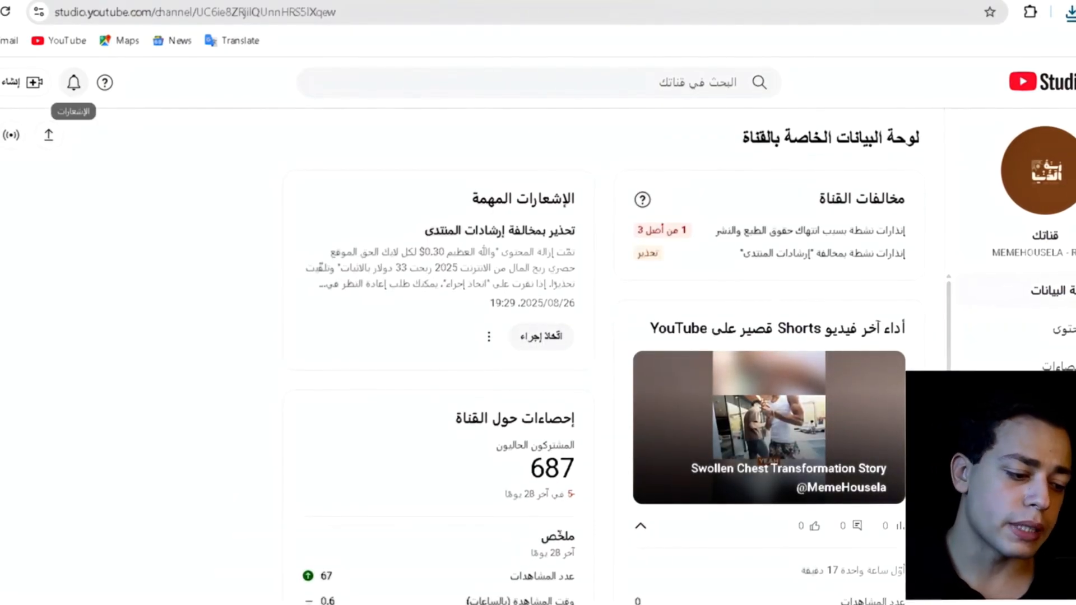
click(22, 82)
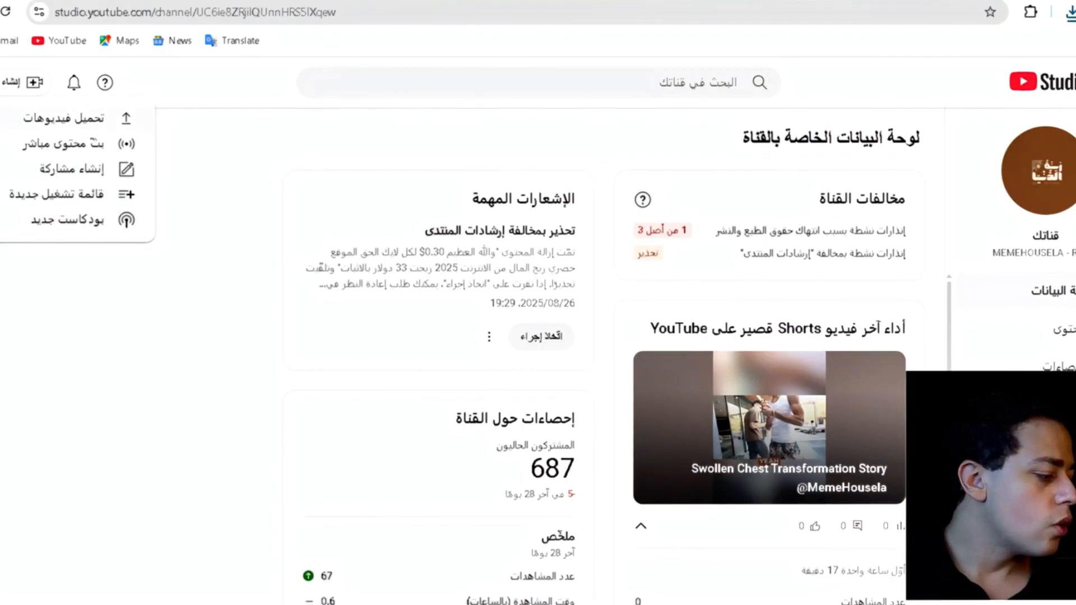
click(63, 117)
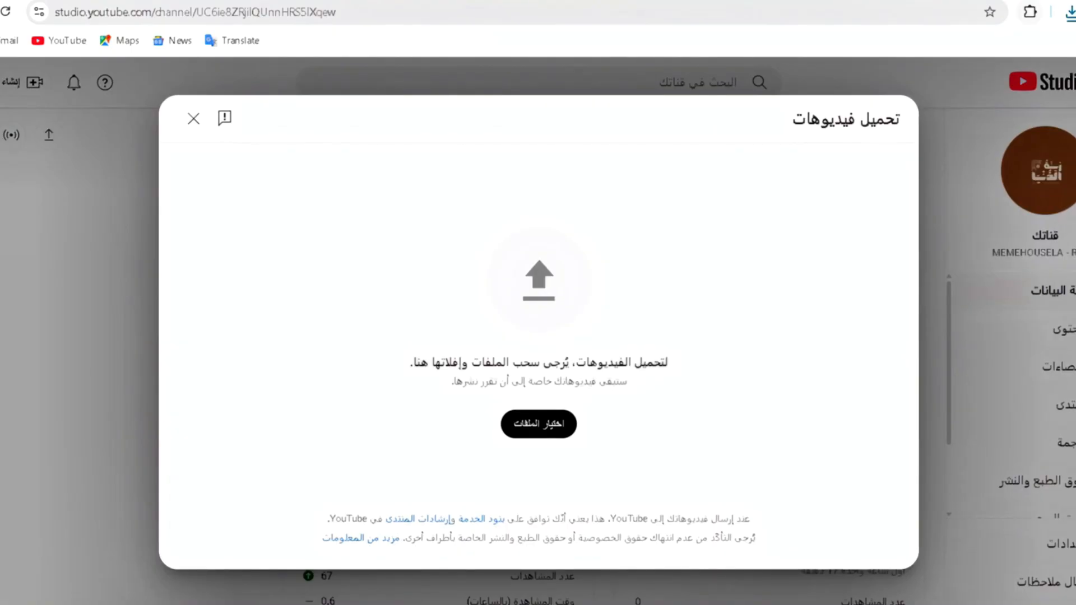
Step: Open the browser's VPN extension and connect to the USA, Oregon server
click(1030, 11)
click(894, 132)
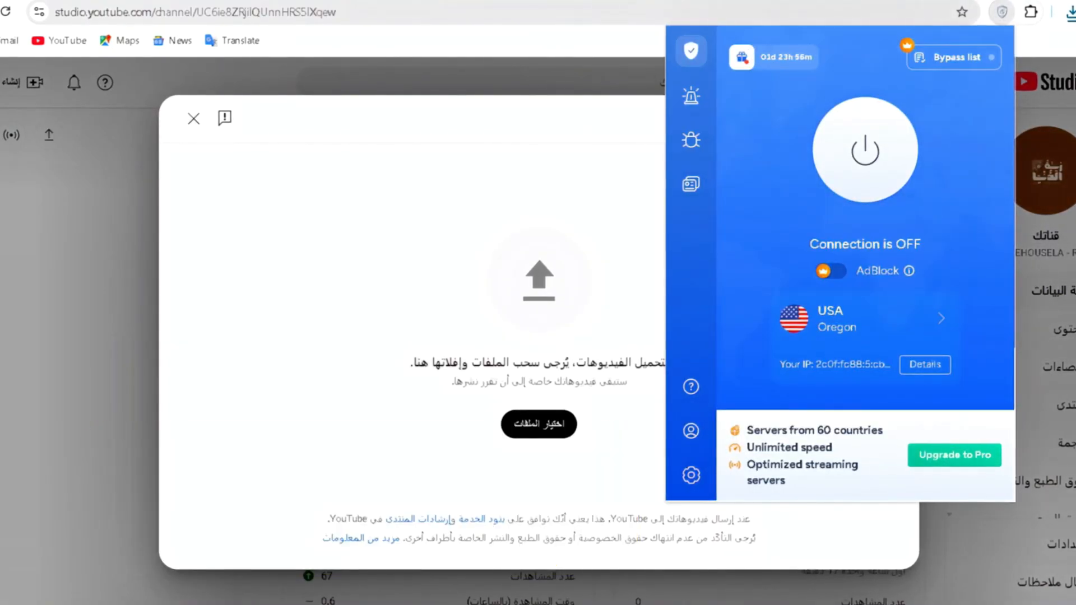
click(864, 150)
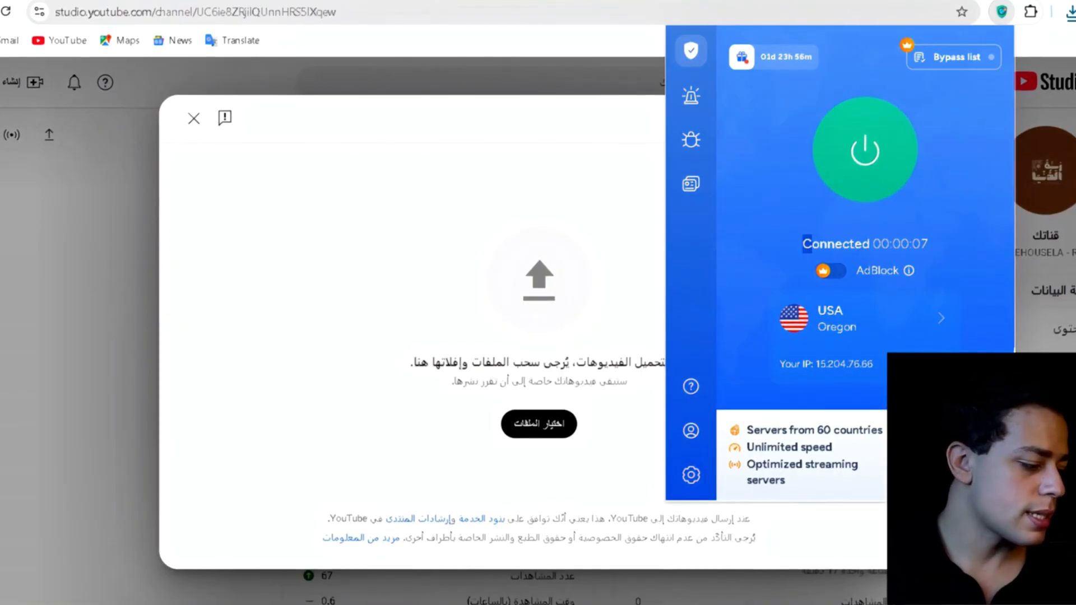
Step: Upload the c3e3171d-d1b3-4306-a7cb-4e690e99699b-preview clip from Downloads and title it "Swollen Chest Transformatio"
click(538, 423)
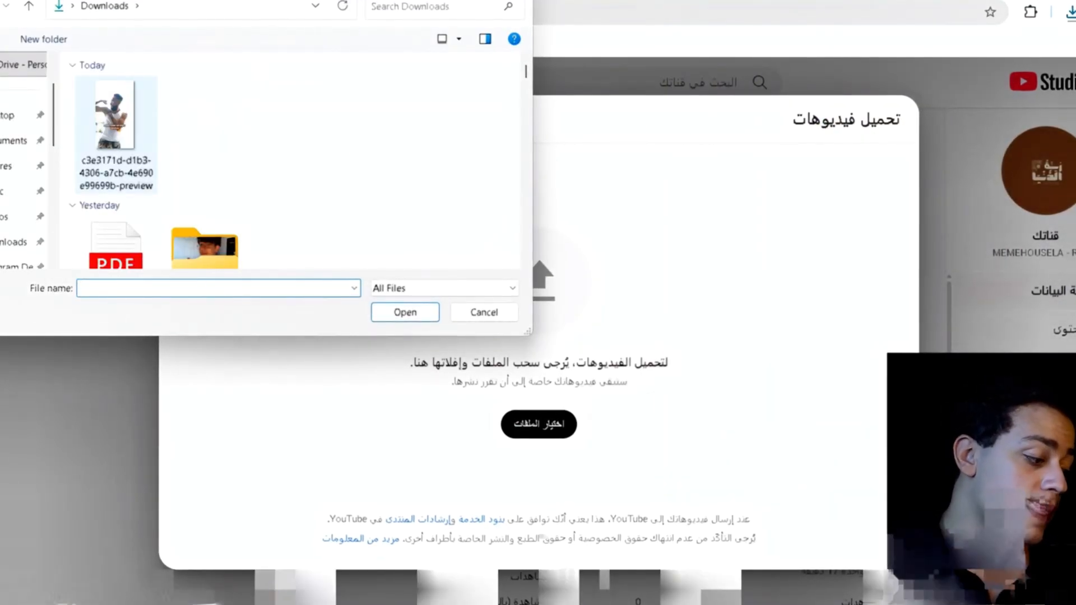
double_click(116, 132)
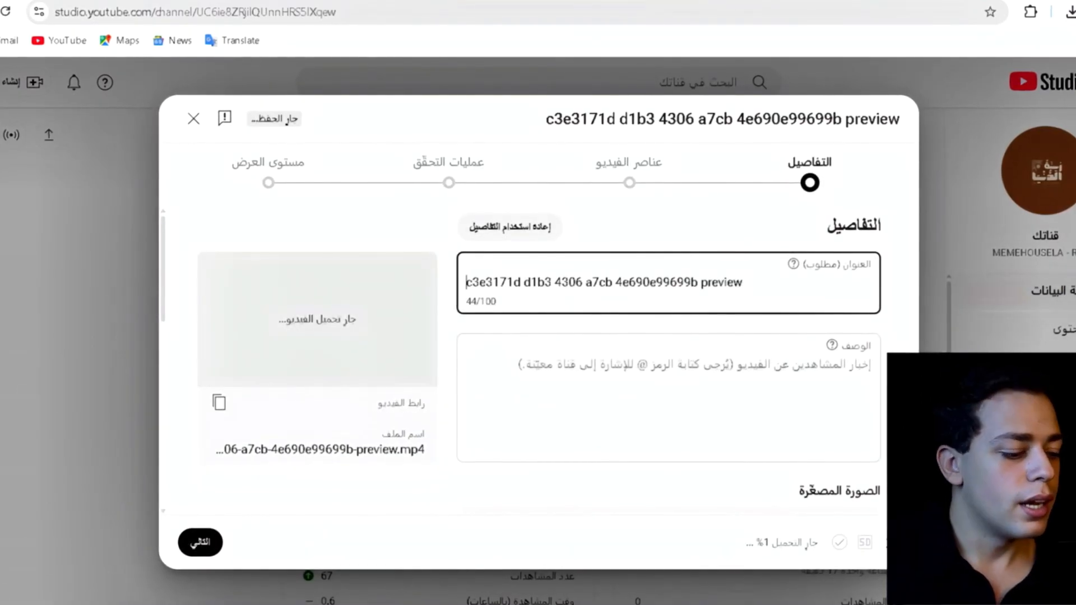
key(ctrl+a)
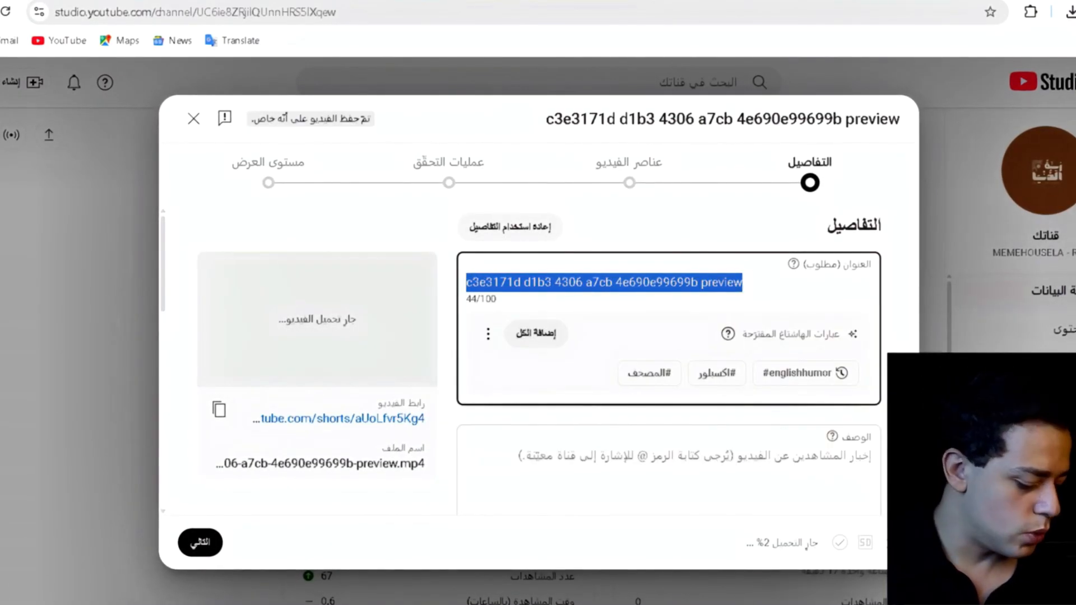
text(Swollen Chest Transformatio)
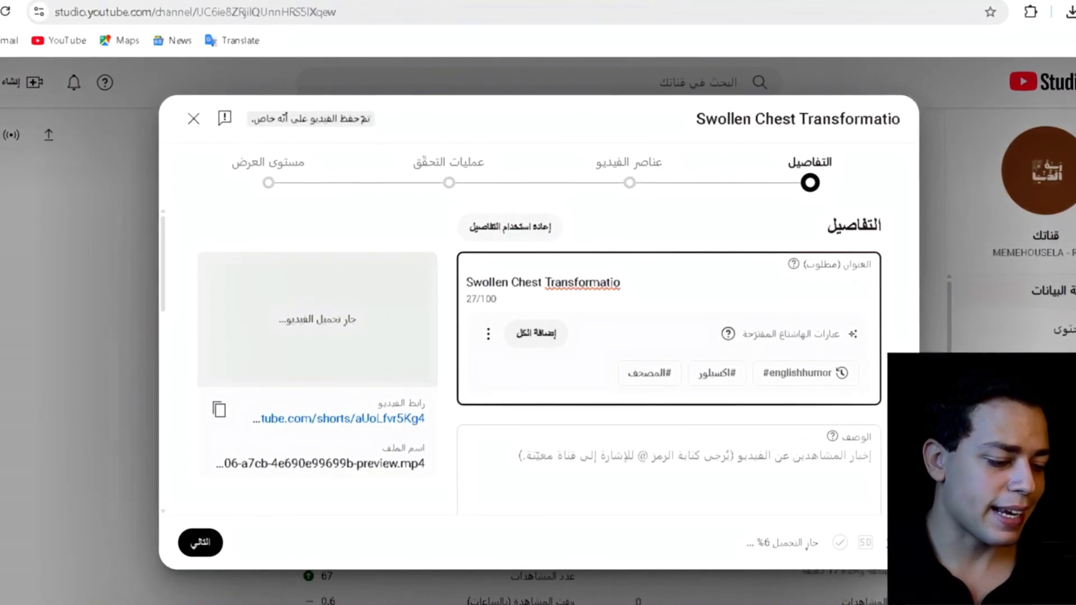
drag(611, 282, 466, 282)
click(620, 282)
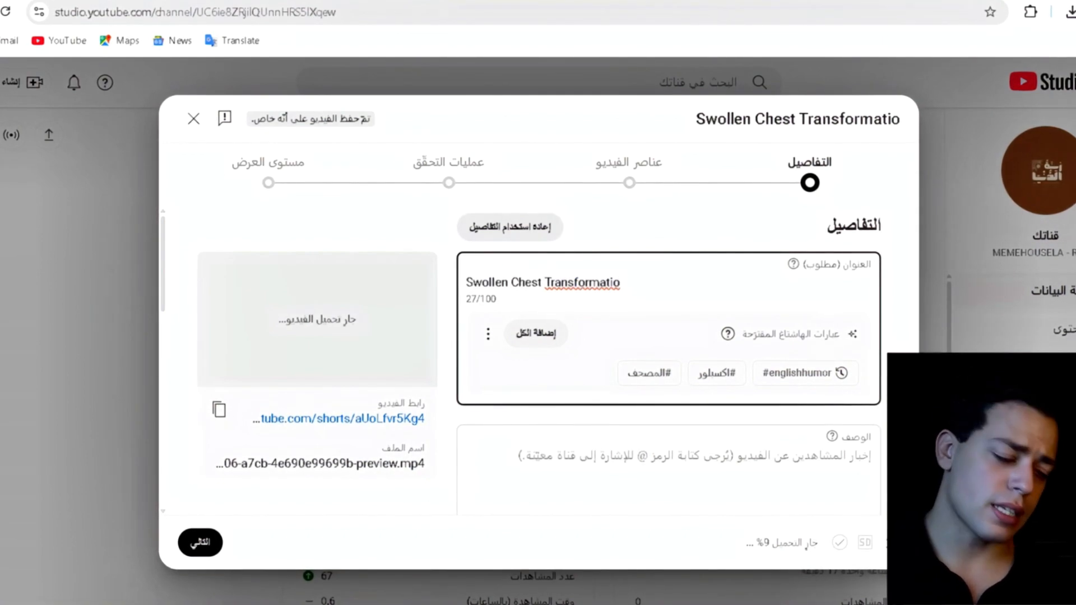
click(510, 226)
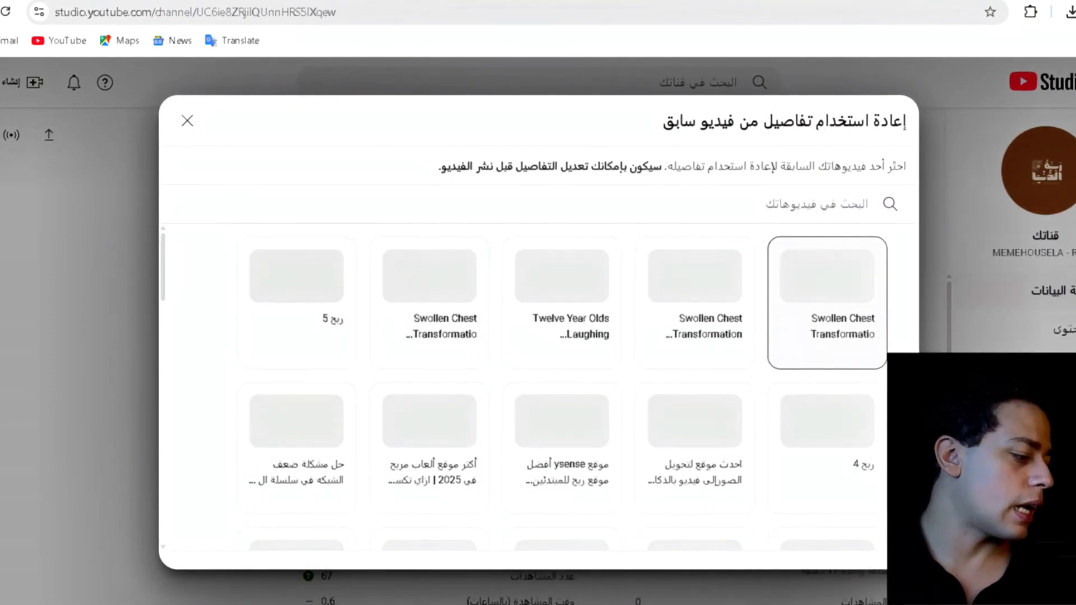
key(Return)
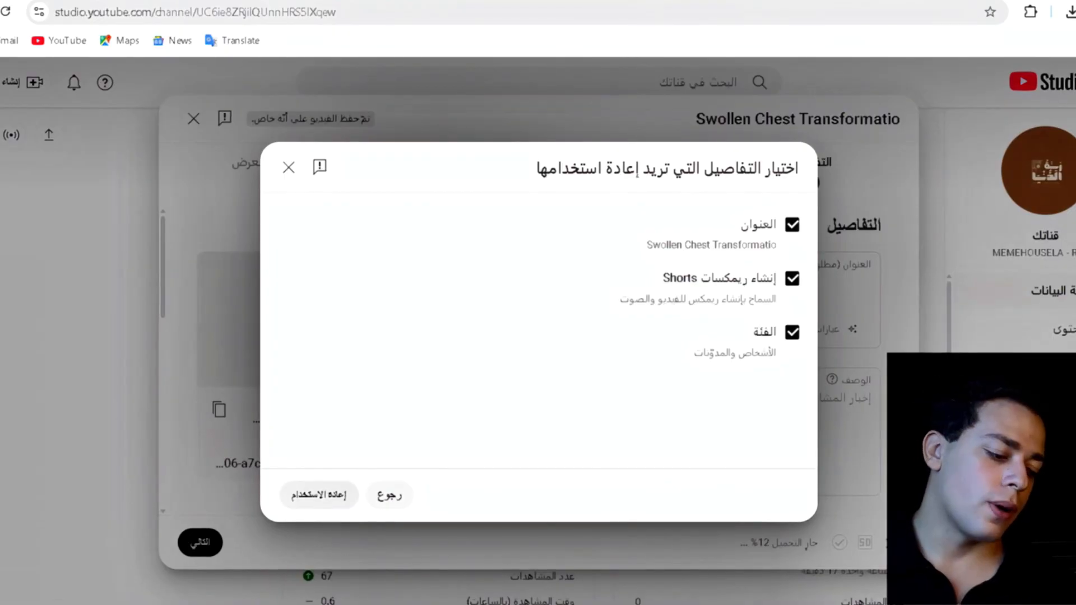
key(shift+Tab)
key(Return)
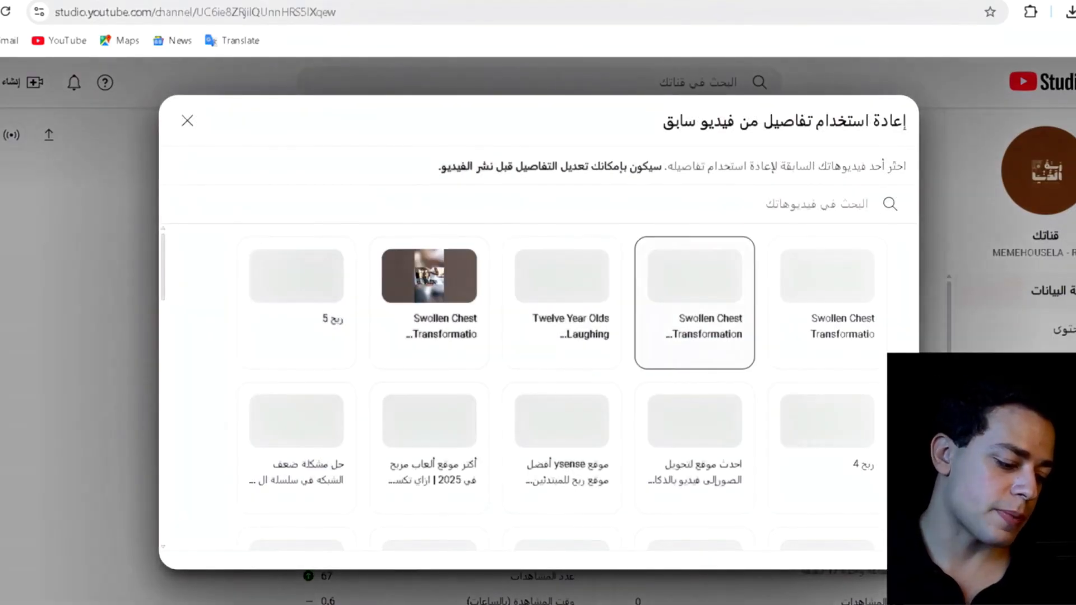
key(Return)
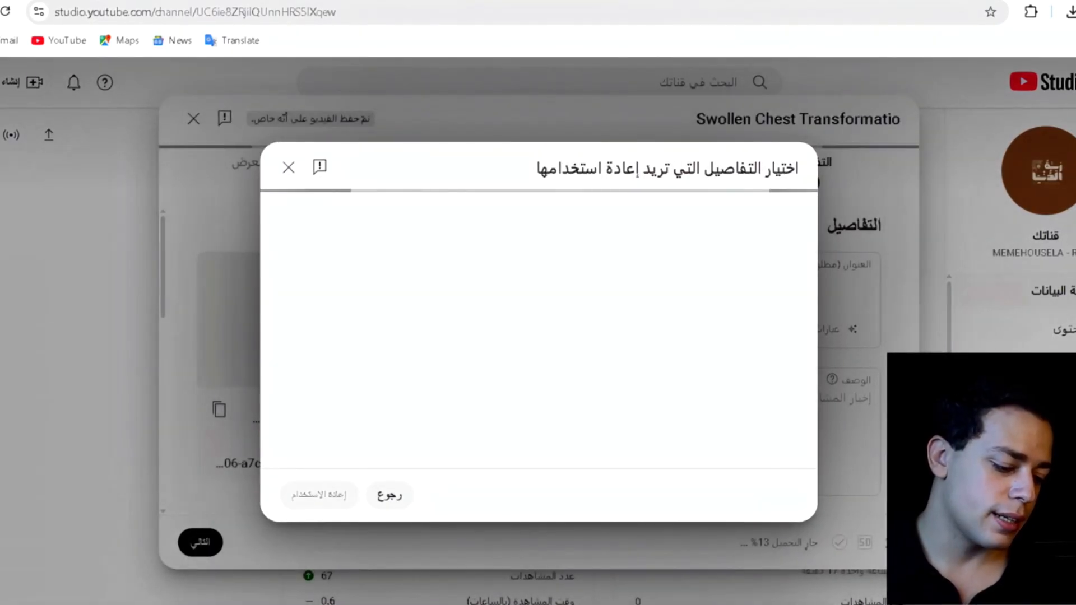
key(Return)
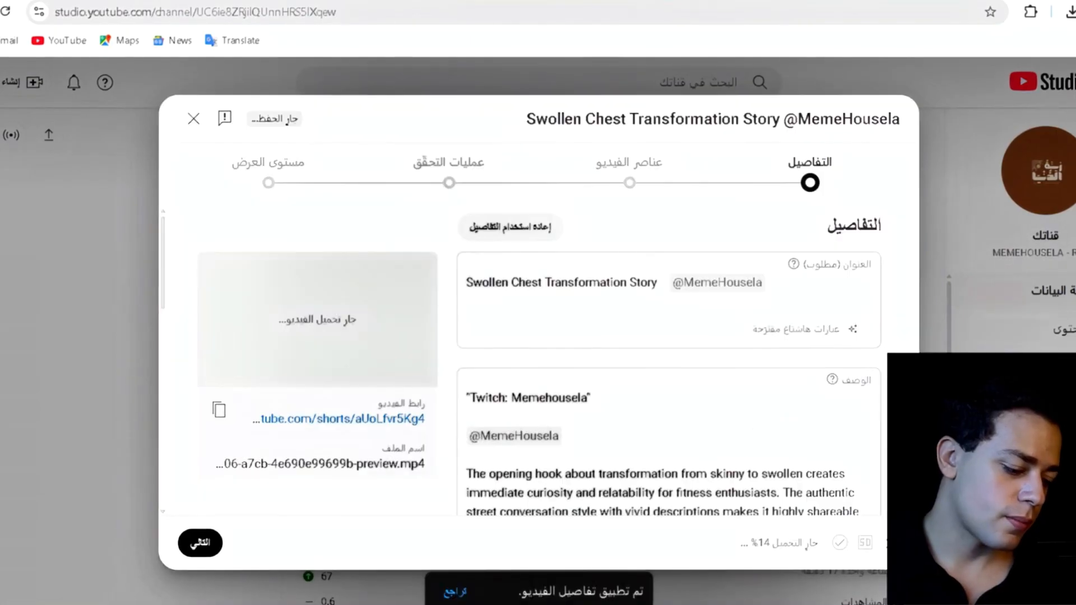
key(ctrl+a)
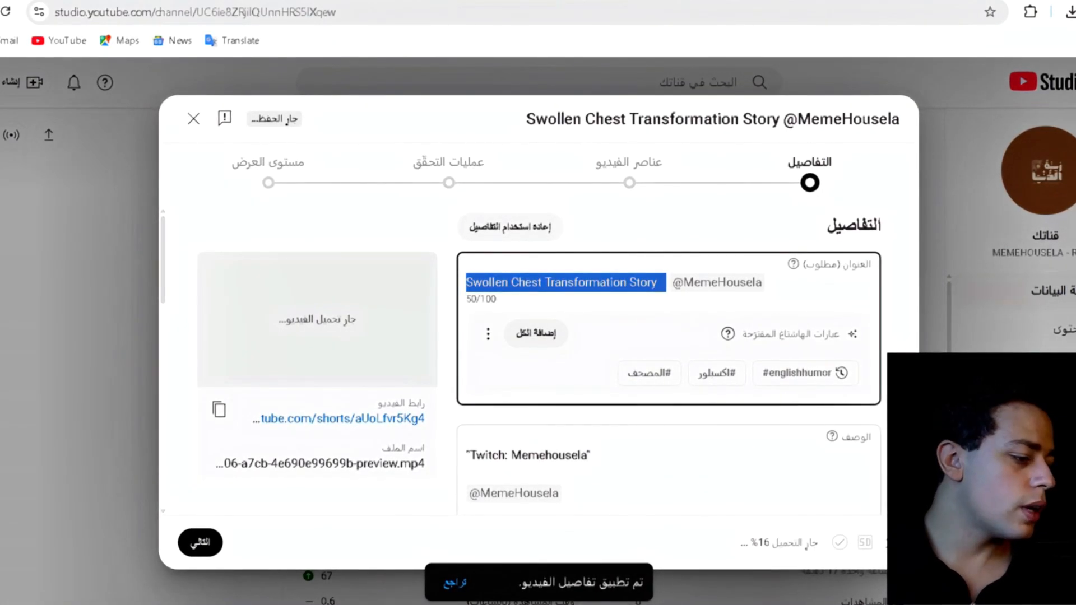
key(Right)
key(BackSpace)
key(BackSpace)
key(BackSpace)
key(BackSpace)
key(BackSpace)
key(BackSpace)
key(BackSpace)
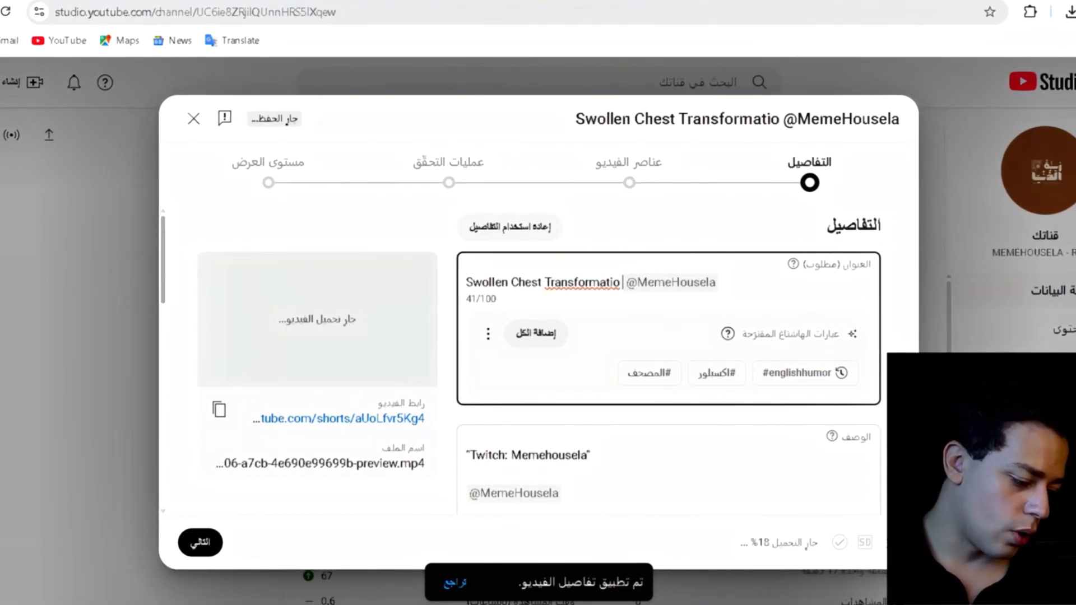
Step: Review the reused video description, then switch to Submagic and select the "Swollen Chest Transformation" clip's description text
scroll(667, 336, down, 3)
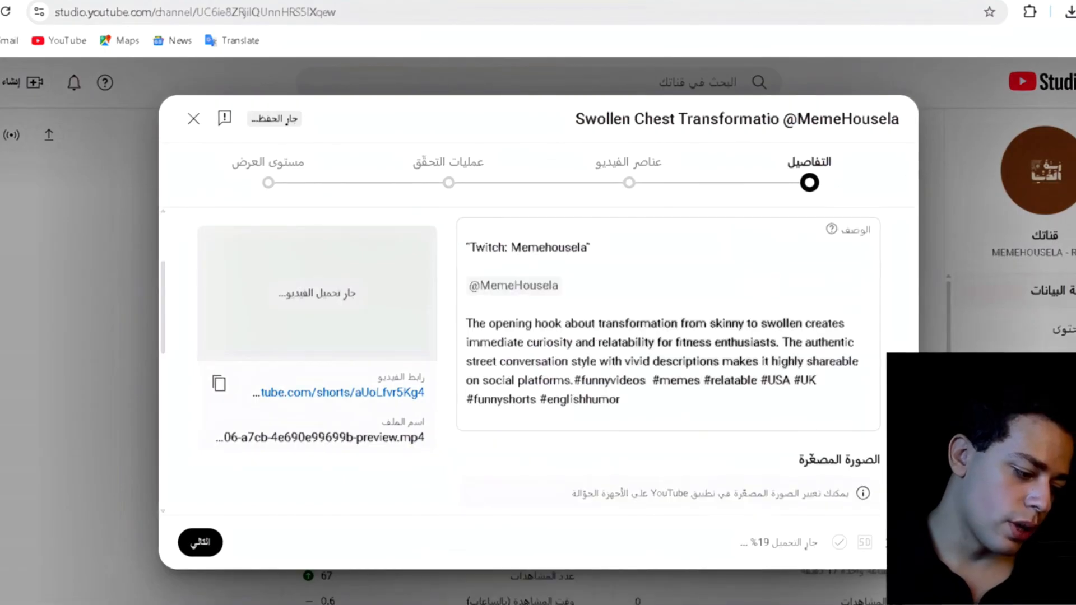
scroll(666, 336, down, 3)
scroll(667, 336, up, 3)
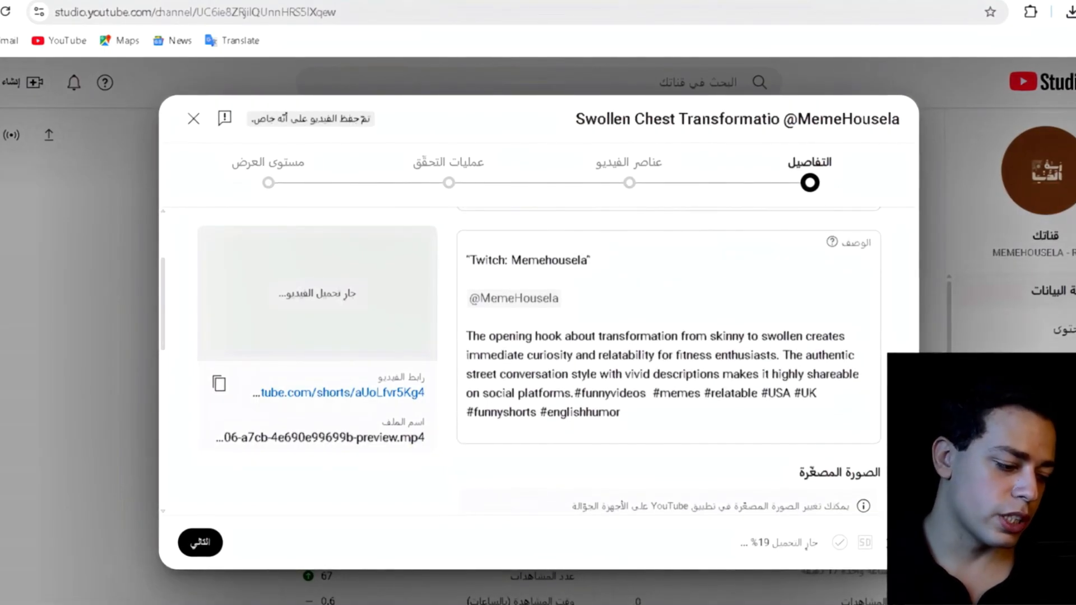
key(ctrl+Tab)
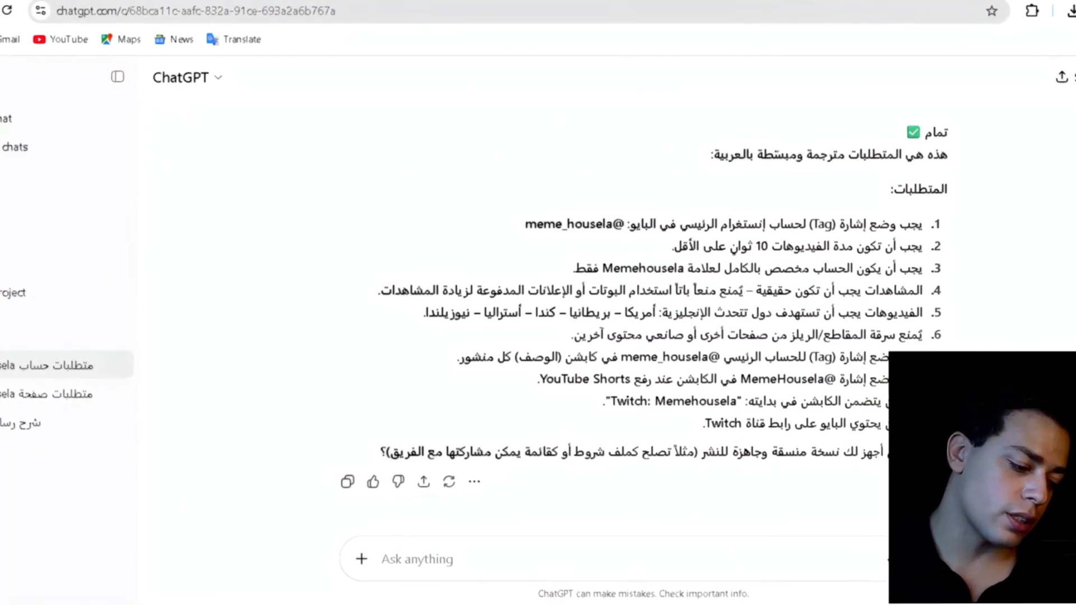
key(ctrl+Tab)
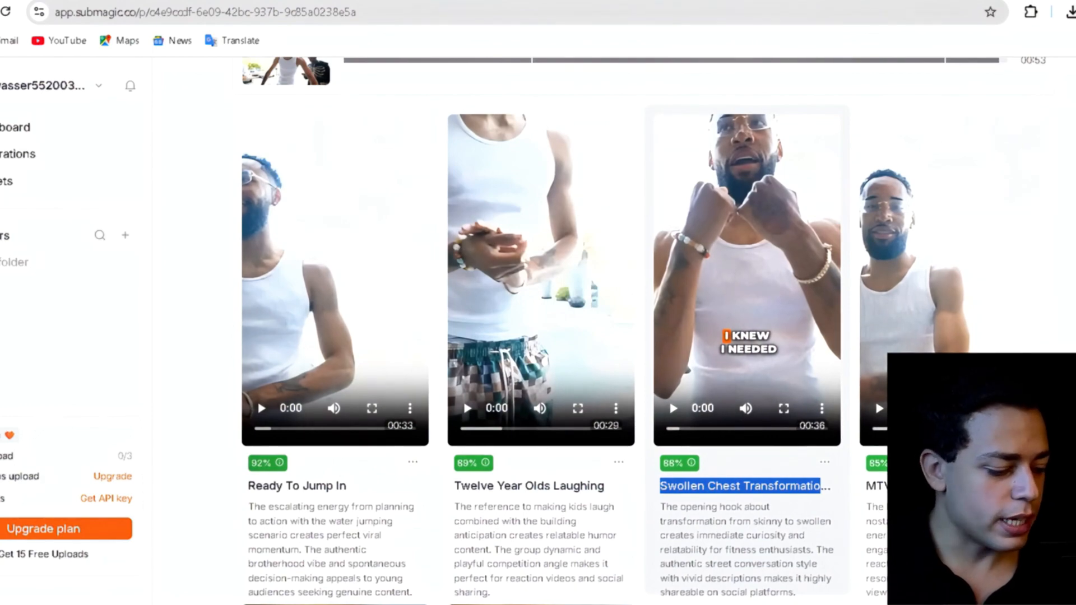
drag(660, 507, 796, 592)
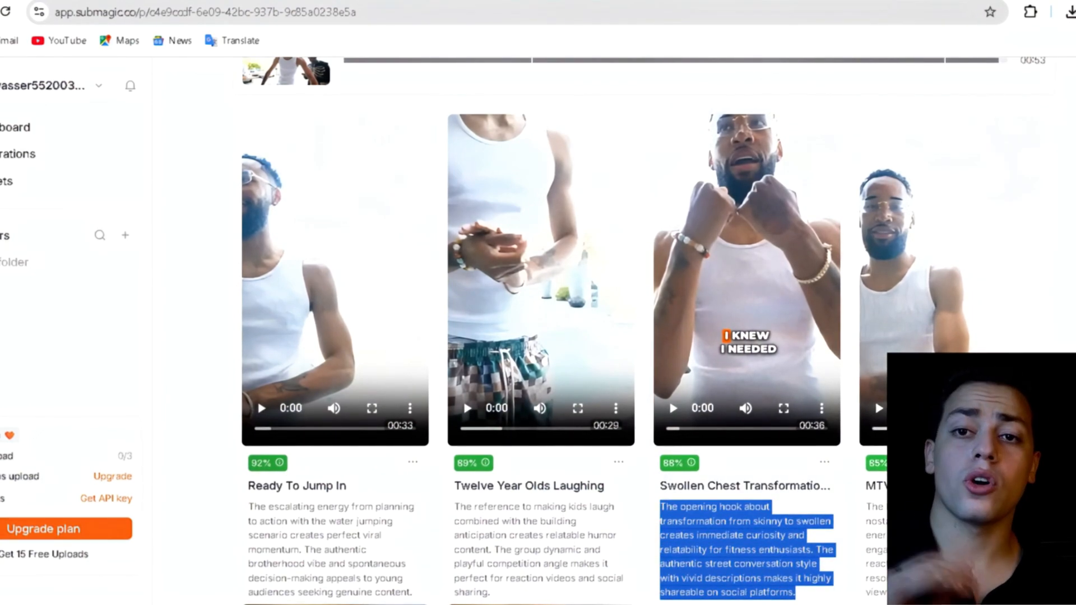
Step: Switch back to YouTube Studio and put the description's hashtags on their own line below the "opening hook" paragraph
key(ctrl+Tab)
click(466, 336)
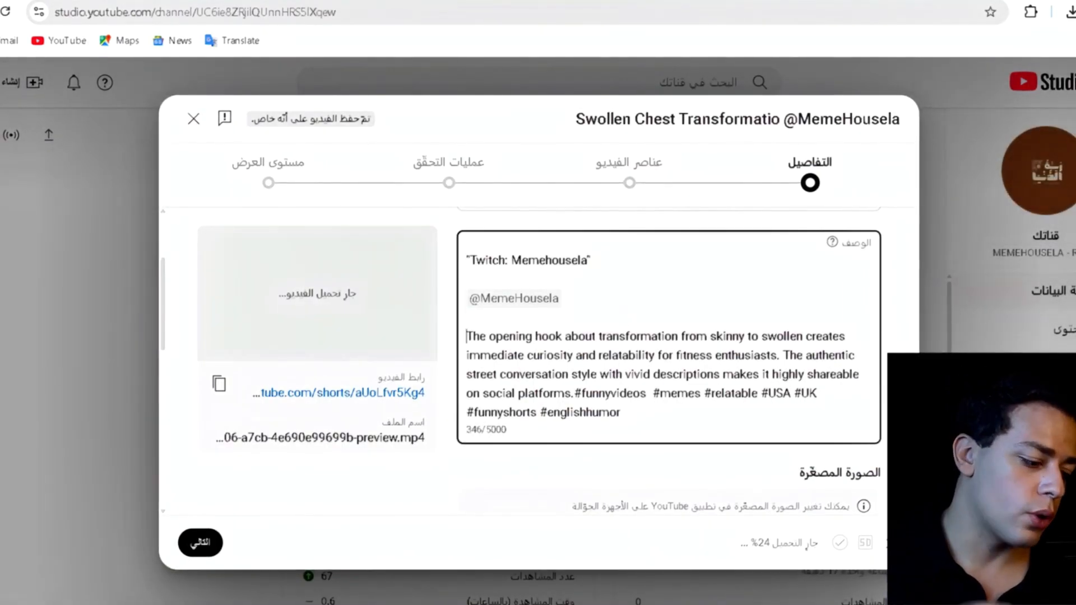
drag(466, 336, 573, 393)
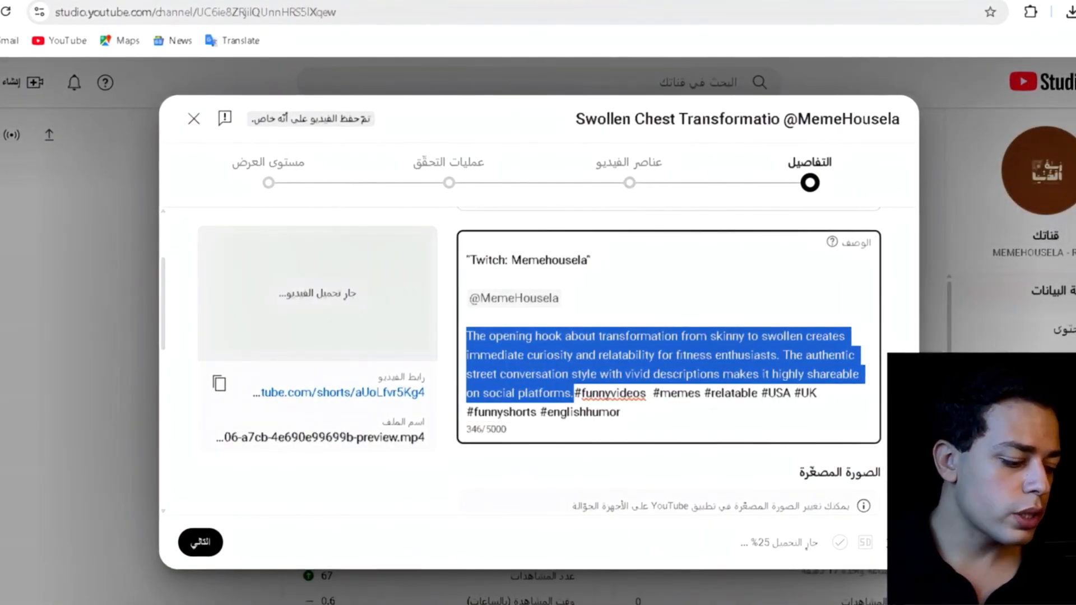
click(573, 393)
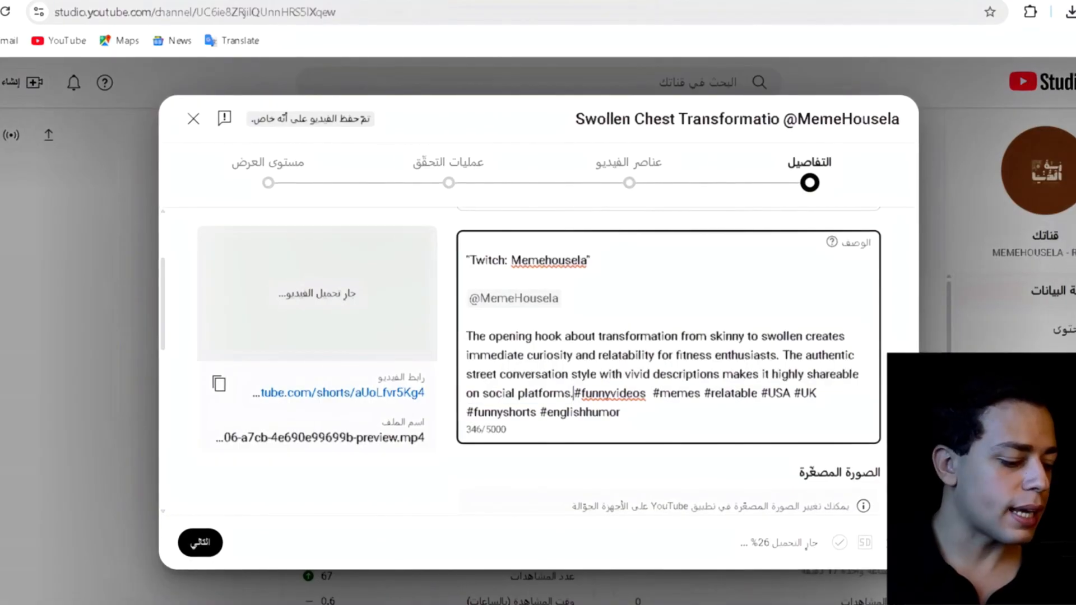
key(Return)
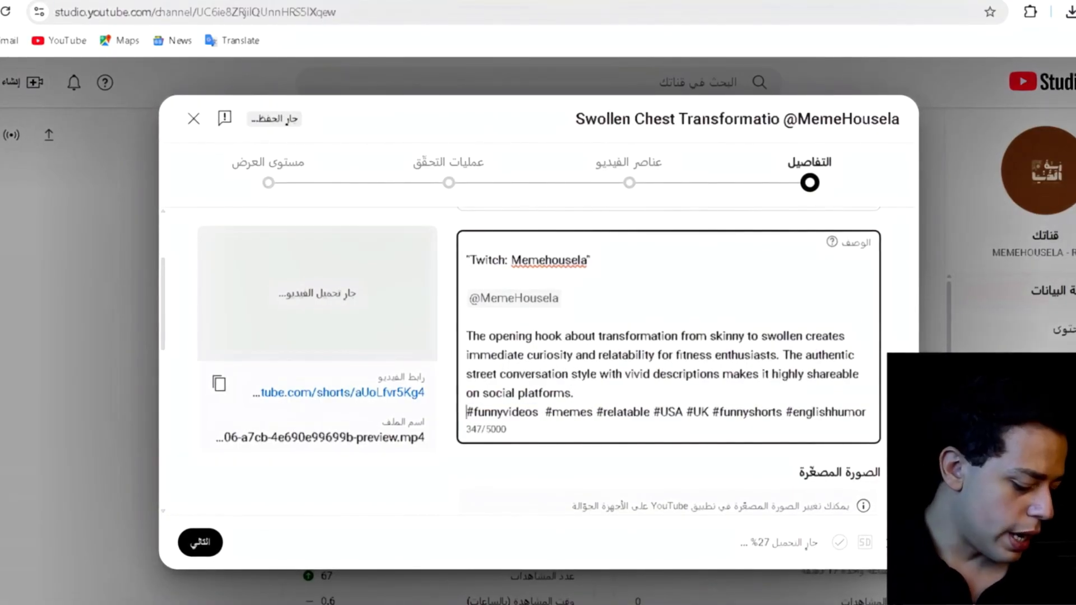
key(shift+Left)
key(shift+Left)
key(shift+Left)
key(shift+Left)
key(shift+Left)
key(shift+Left)
key(shift+Left)
key(shift+Left)
key(shift+Left)
key(shift+Left)
key(shift+Left)
key(shift+Left)
key(shift+Left)
key(shift+Left)
key(shift+Left)
key(shift+Left)
key(shift+Left)
key(shift+Left)
key(shift+Left)
key(shift+Left)
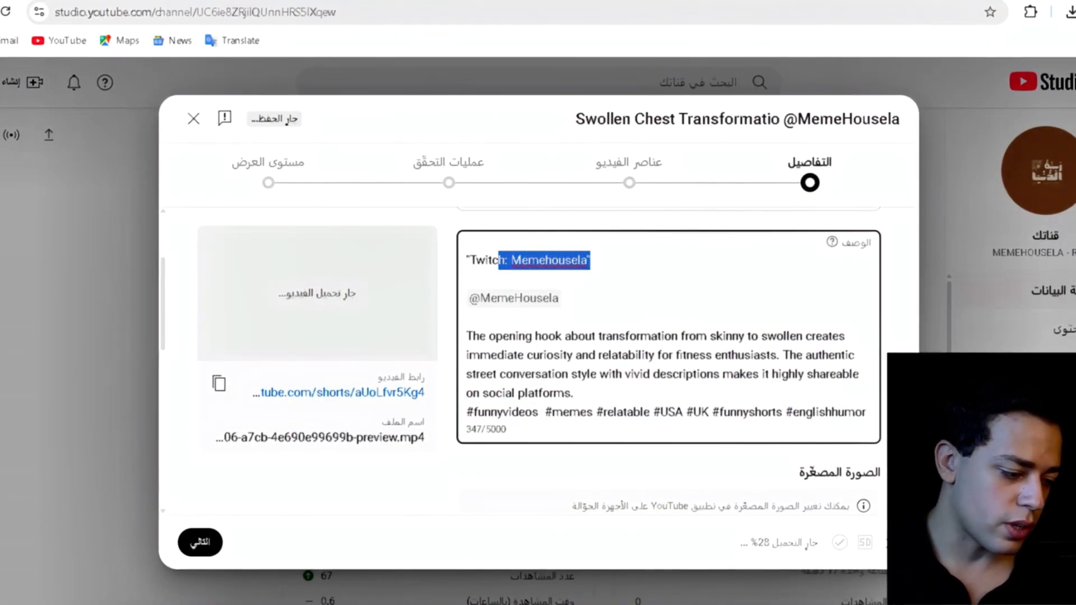
key(shift+Right)
key(shift+Right)
key(shift+Right)
key(shift+Right)
key(shift+Right)
key(shift+Right)
key(shift+Right)
key(shift+Right)
key(shift+Right)
key(shift+Right)
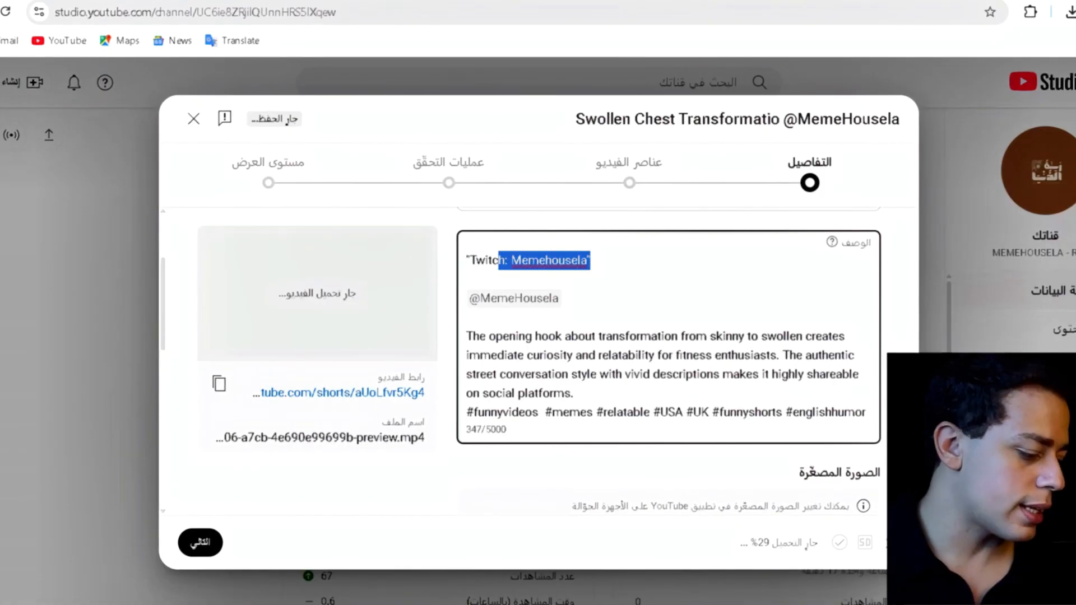
drag(565, 298, 469, 298)
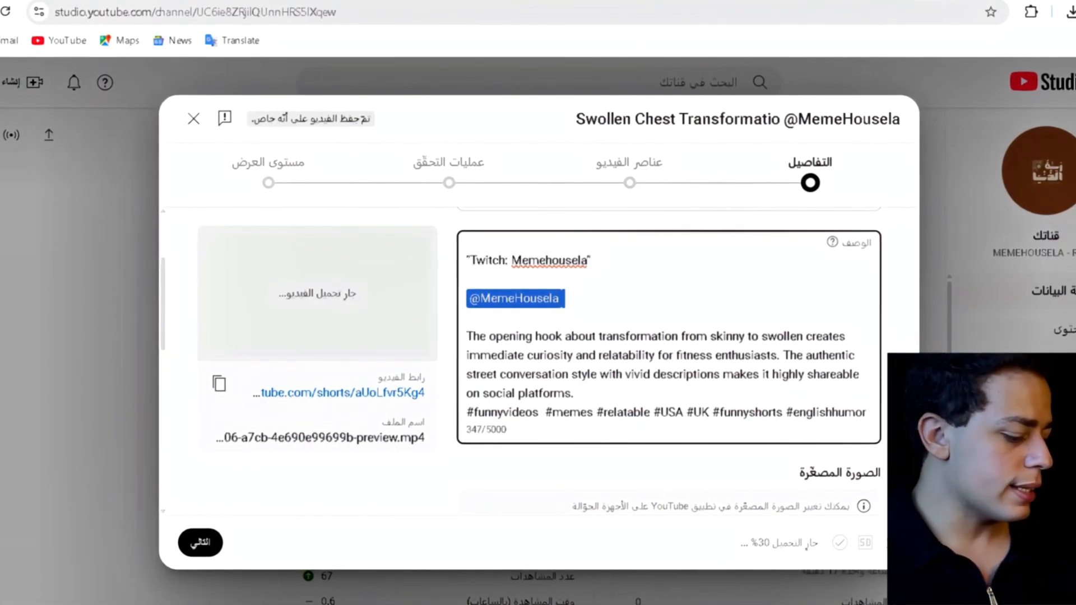
click(565, 298)
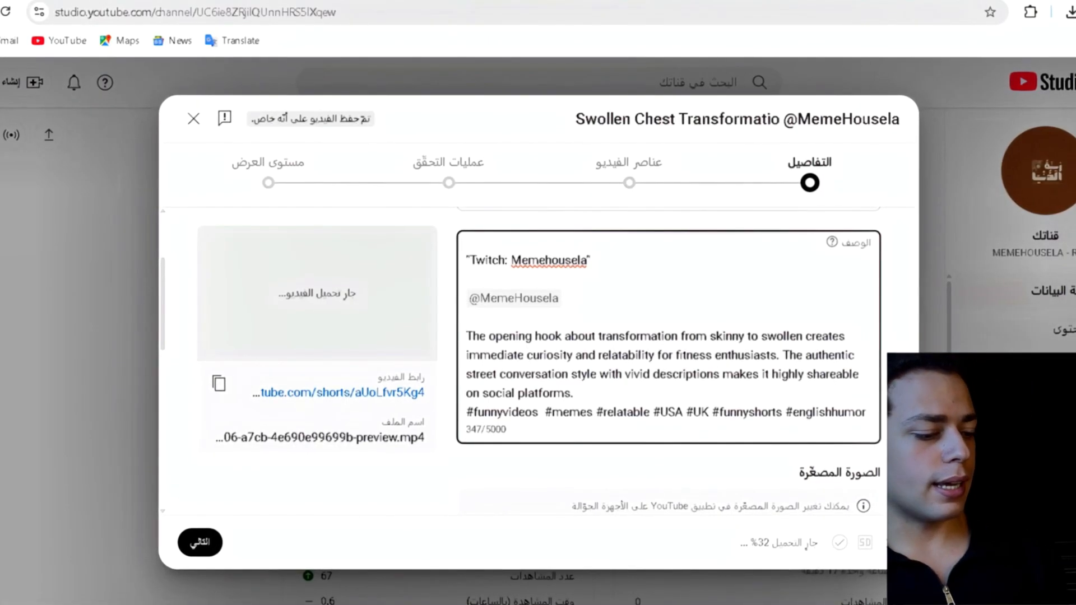
Step: Insert a blank line above the description's hashtags and mark the video as not made for kids
click(574, 393)
key(Return)
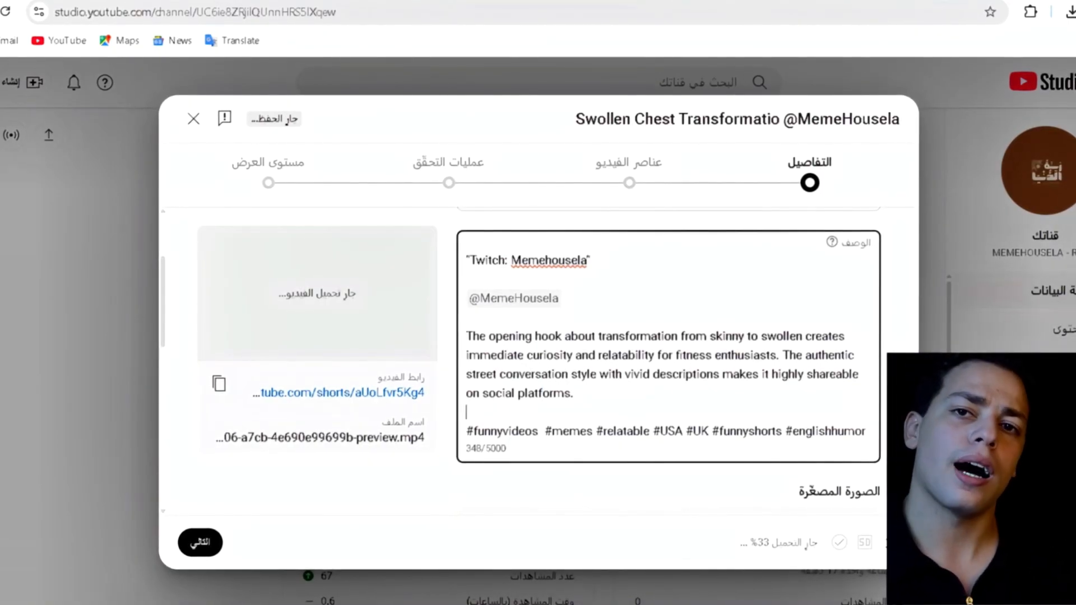
click(200, 542)
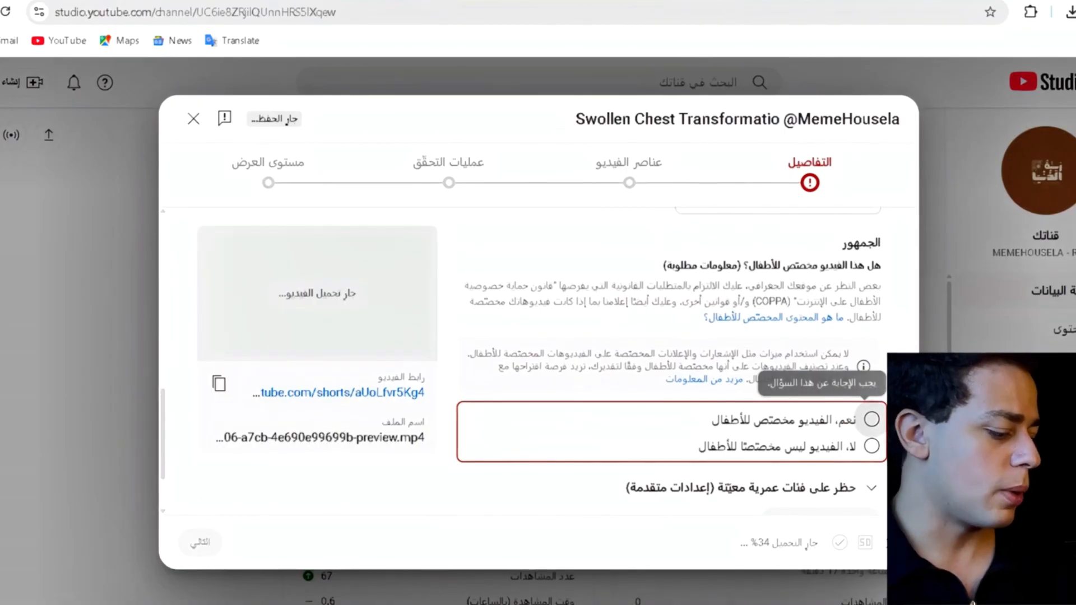
click(871, 447)
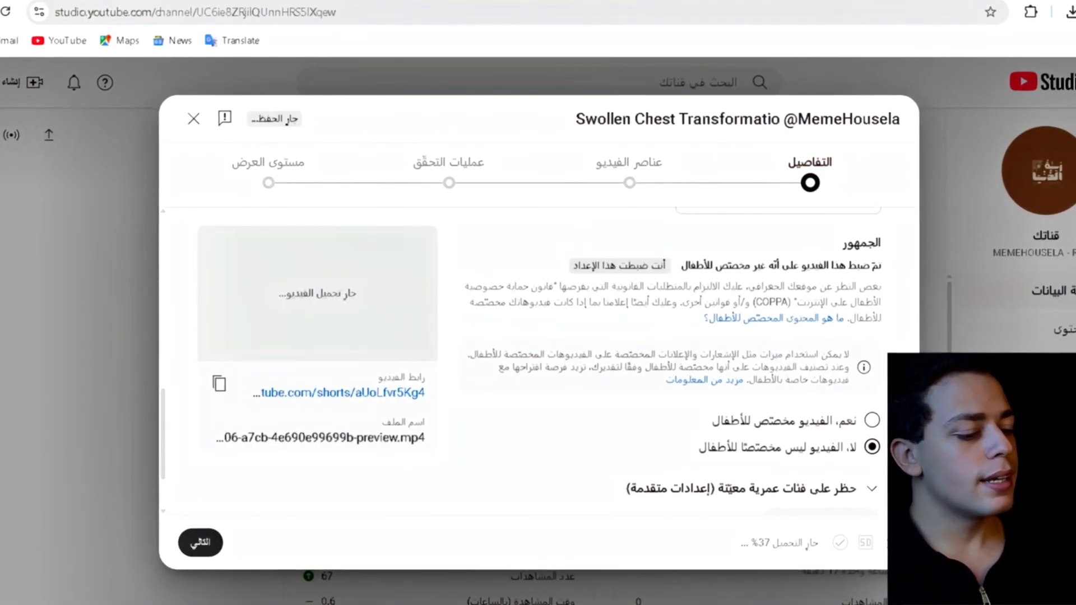
Step: Proceed past the video elements and checks without additions, set the visibility to public and save the upload
click(200, 542)
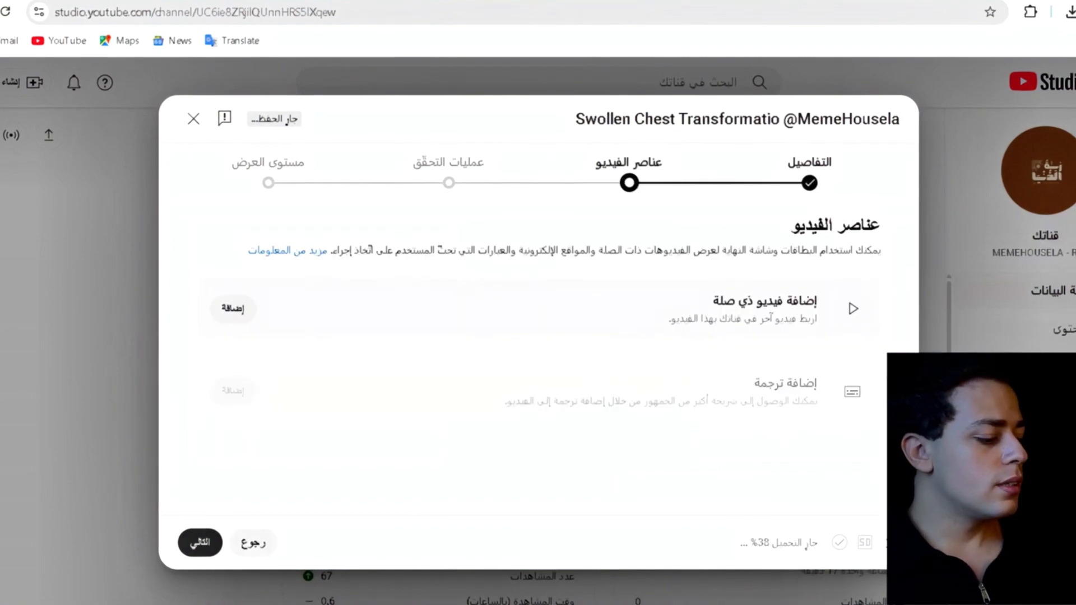
click(200, 542)
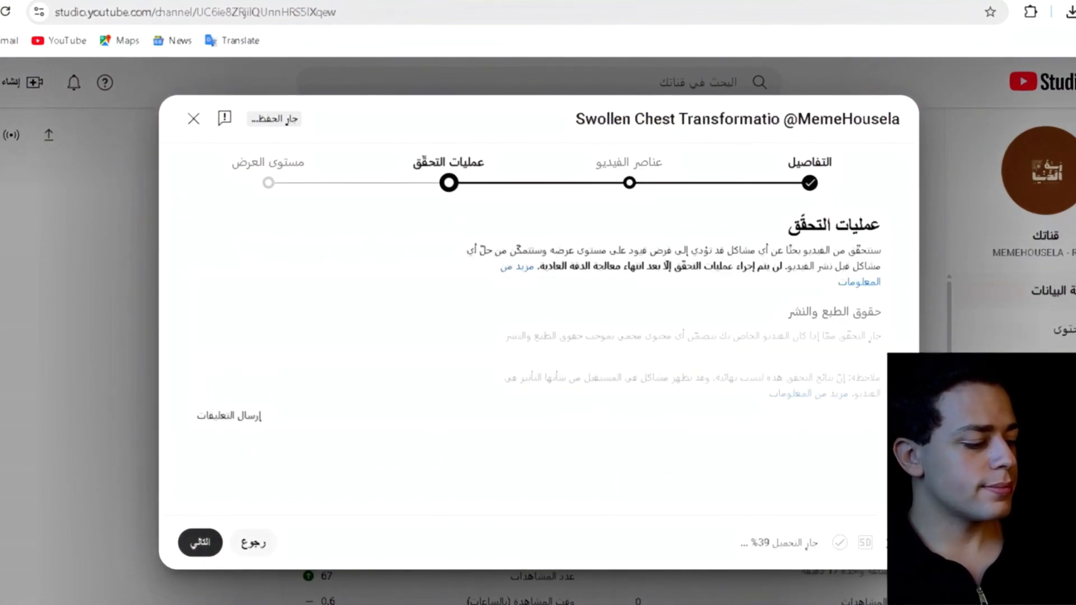
click(200, 542)
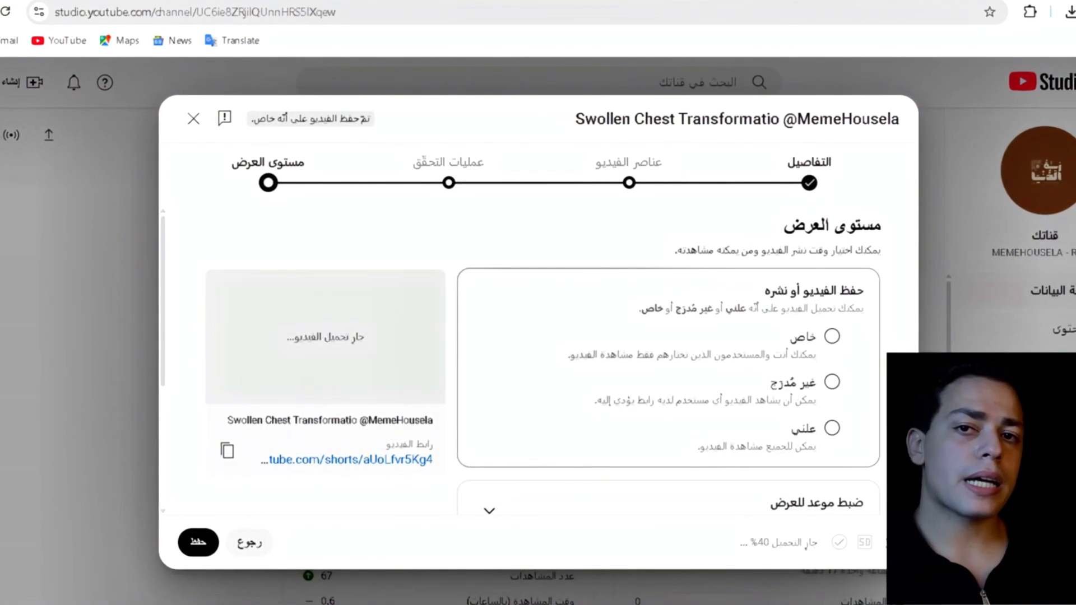
click(832, 428)
click(198, 542)
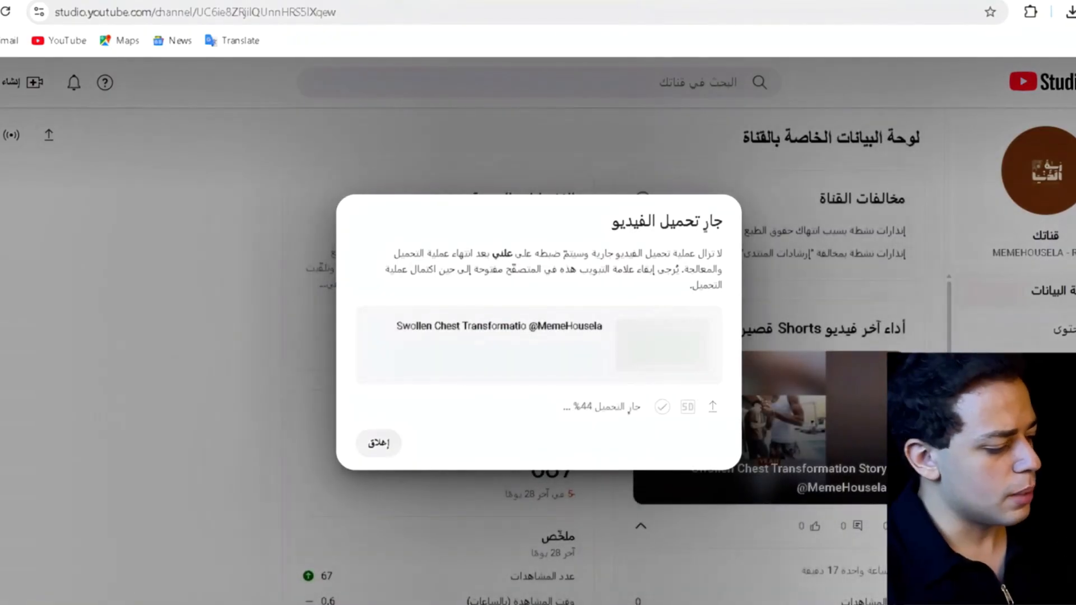
Step: Close the upload notice and open the list of Shorts in the channel content
click(379, 442)
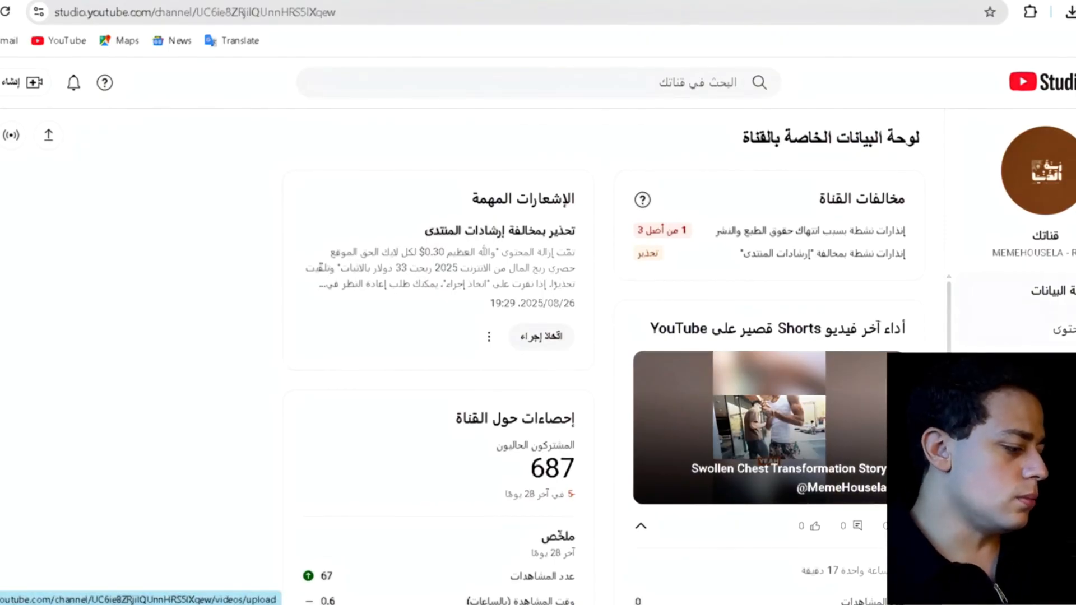
click(1062, 329)
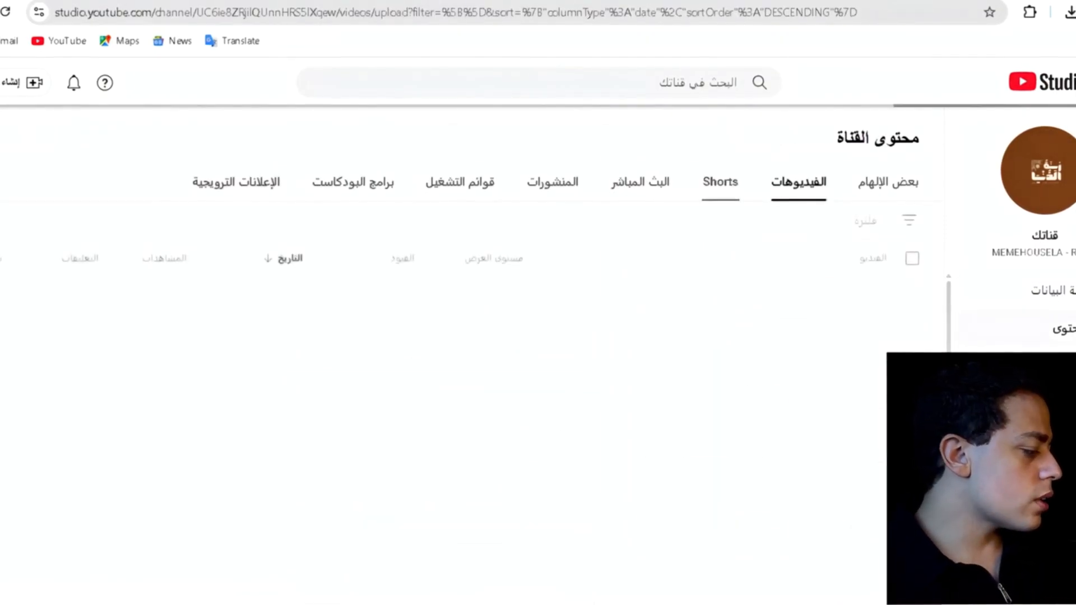
click(719, 181)
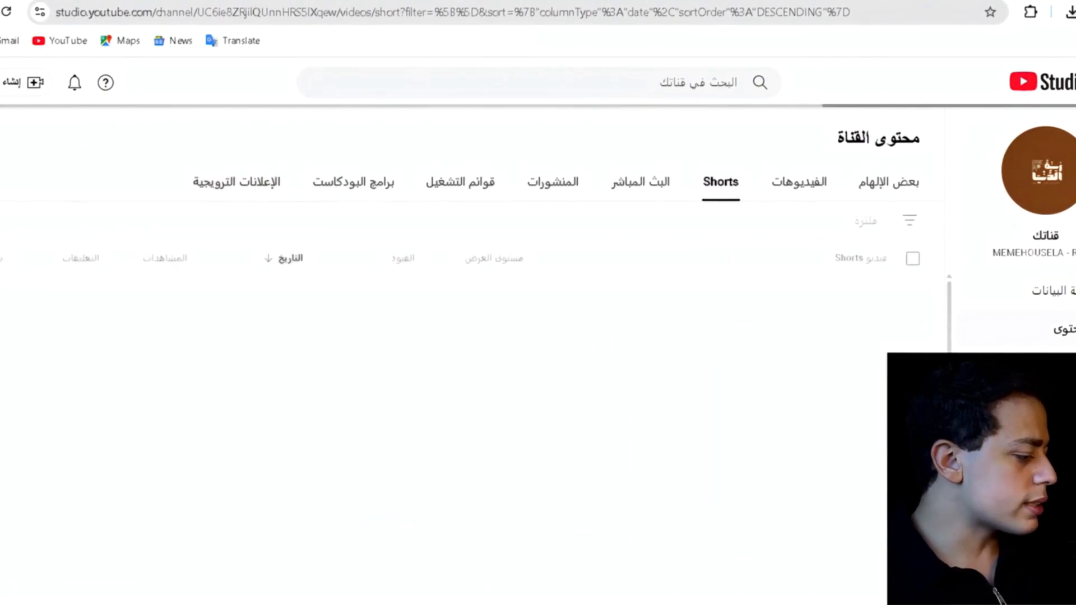
Step: Copy the newest Short's shareable link and paste it as the post link in a new submission for the Whop Memehousela campaign
click(621, 323)
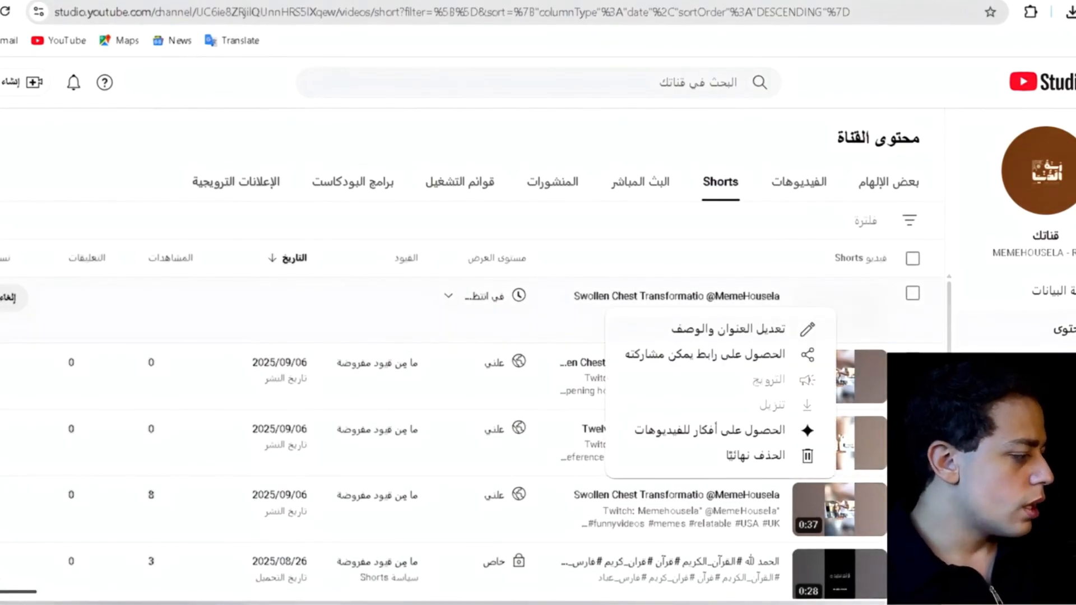
click(704, 354)
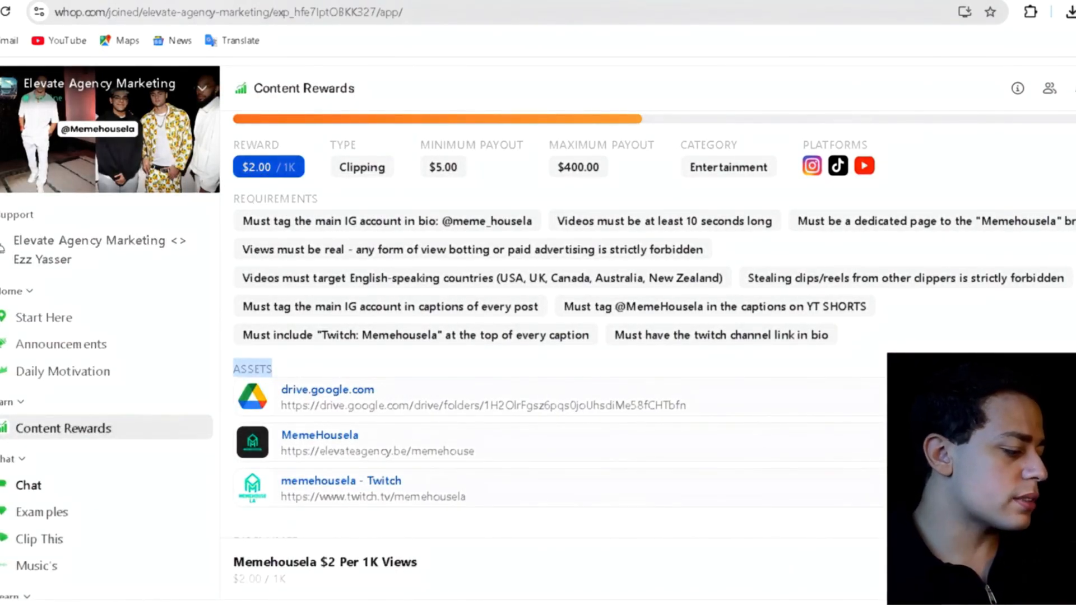
click(1028, 570)
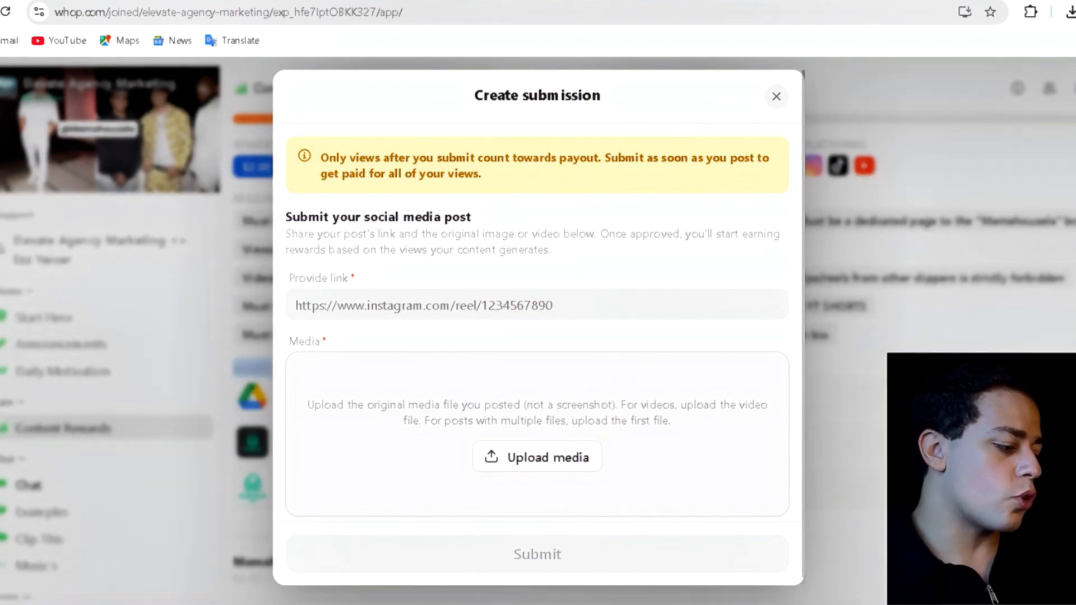
click(392, 306)
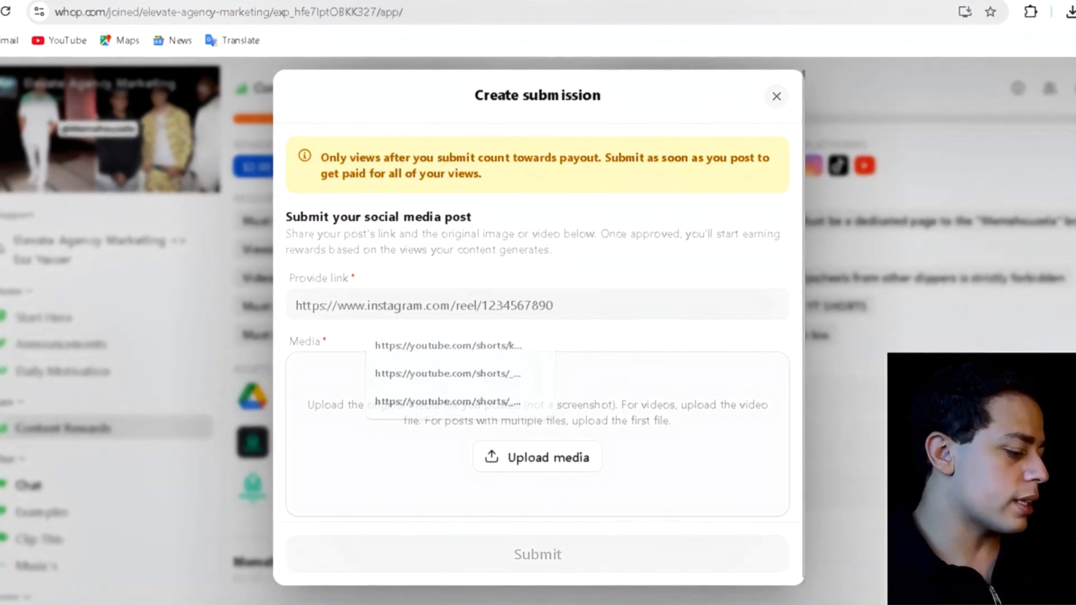
click(448, 306)
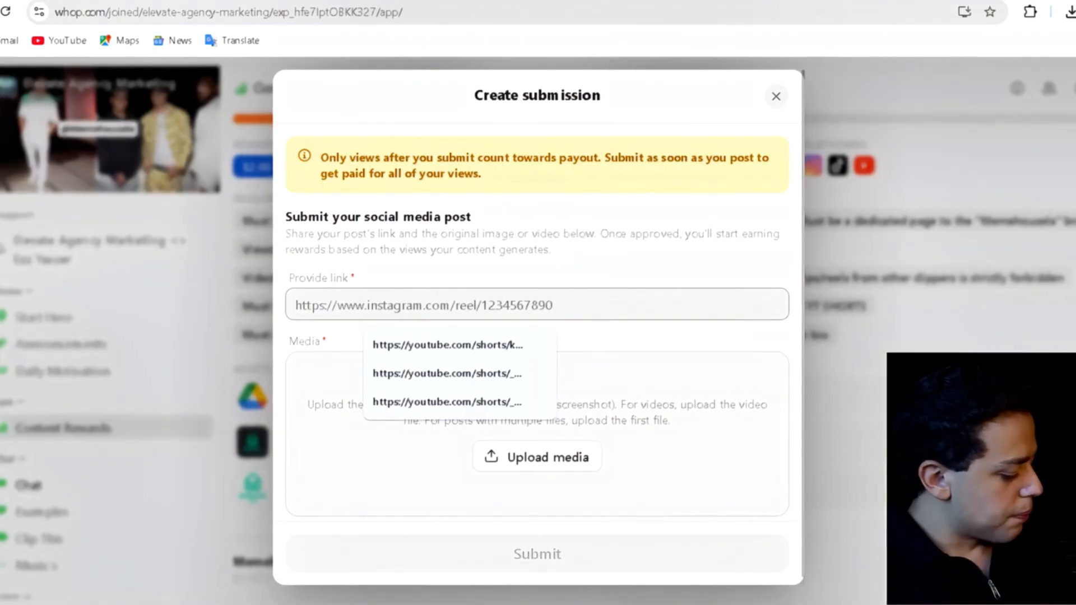
key(ctrl+v)
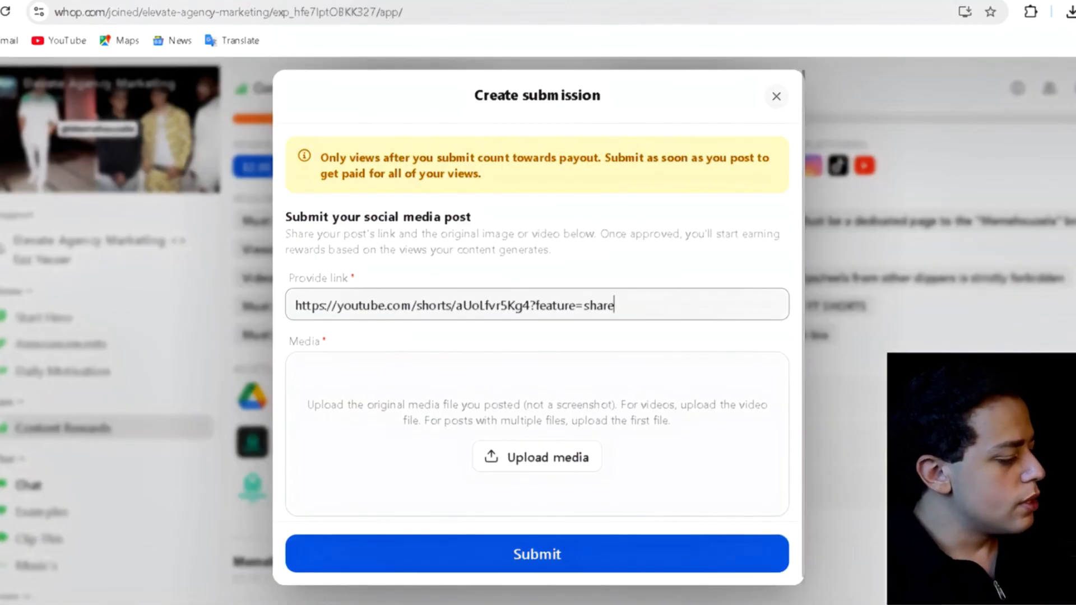
Step: Highlight the payout notice and submission instructions, then attach the original clip as media and submit the post
drag(321, 157, 479, 174)
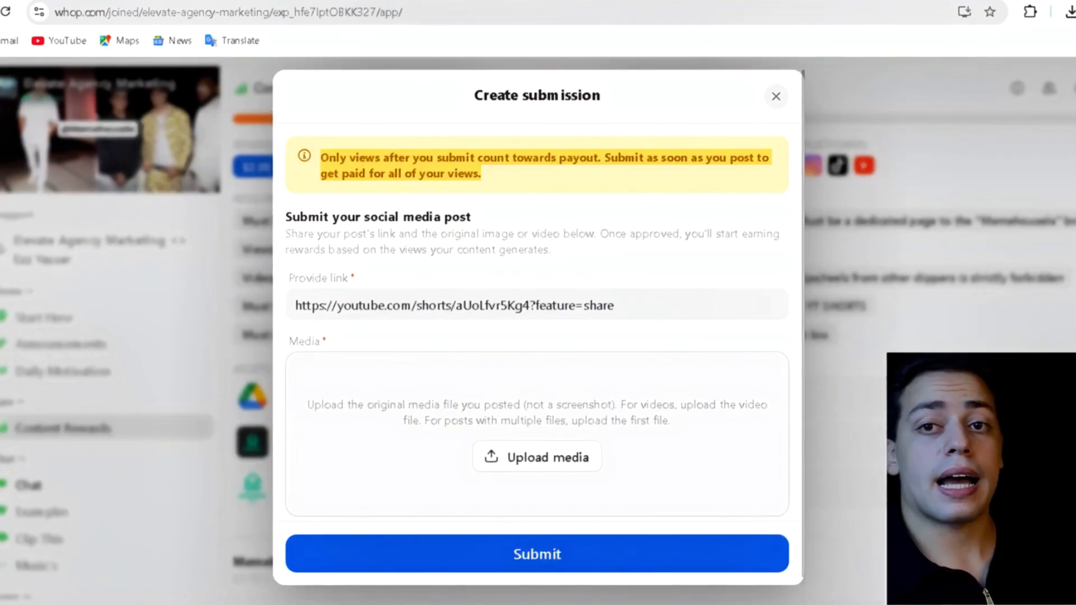
drag(286, 233, 552, 250)
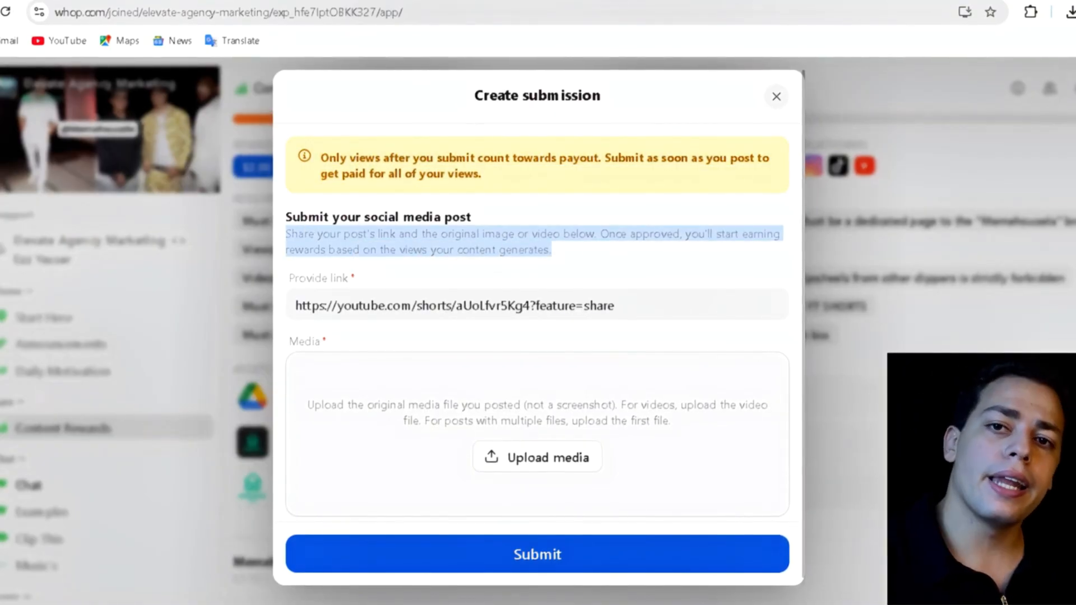
click(554, 251)
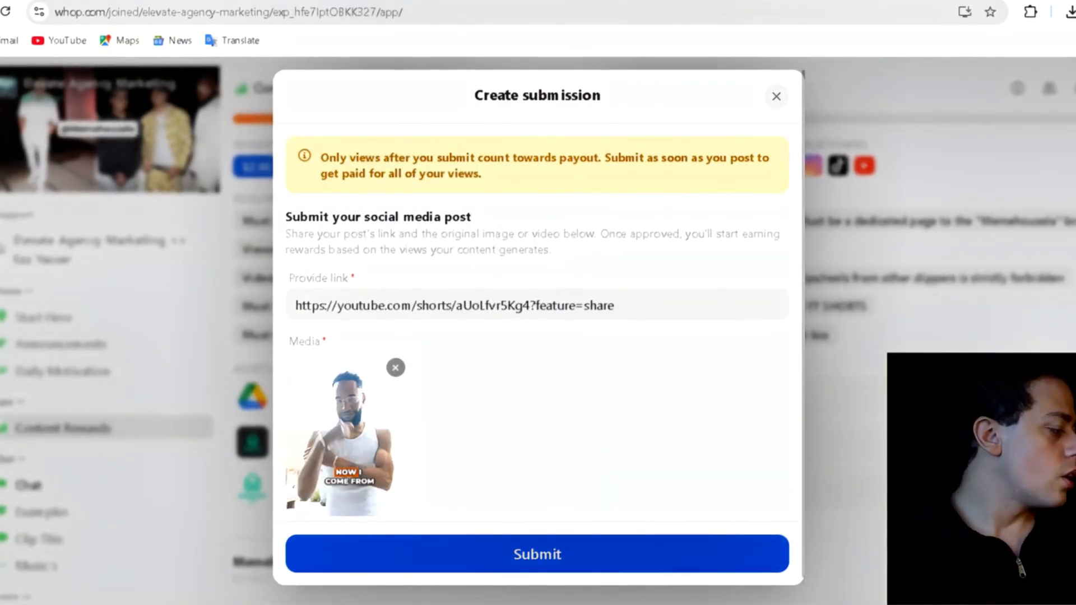
key(Return)
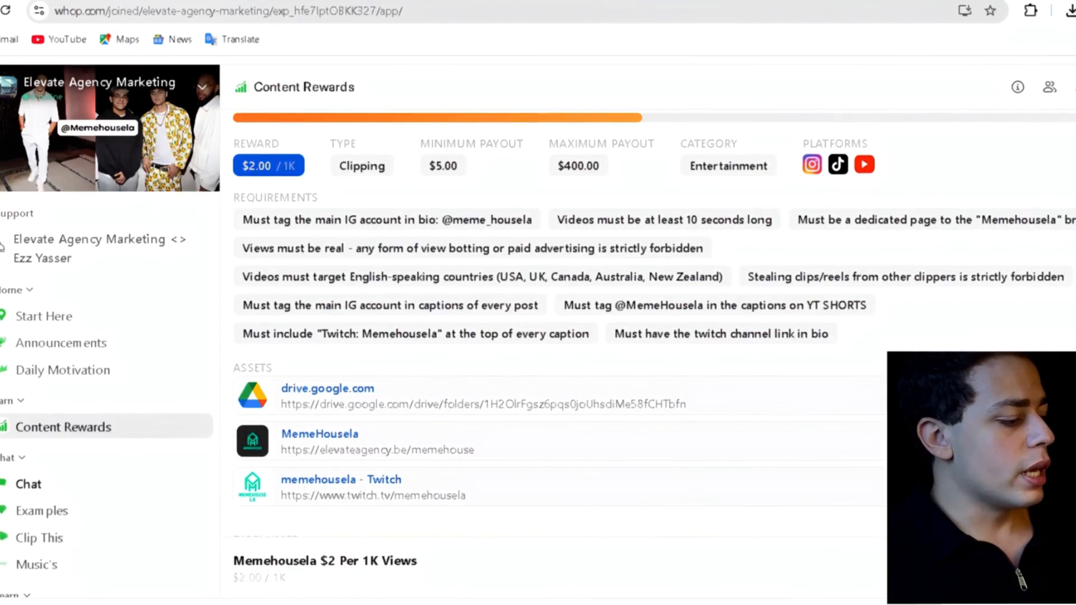
Step: Check the campaign's submissions list, bringing up the Free VPN for Chrome extension, and view the newest submission's details
scroll(560, 336, up, 6)
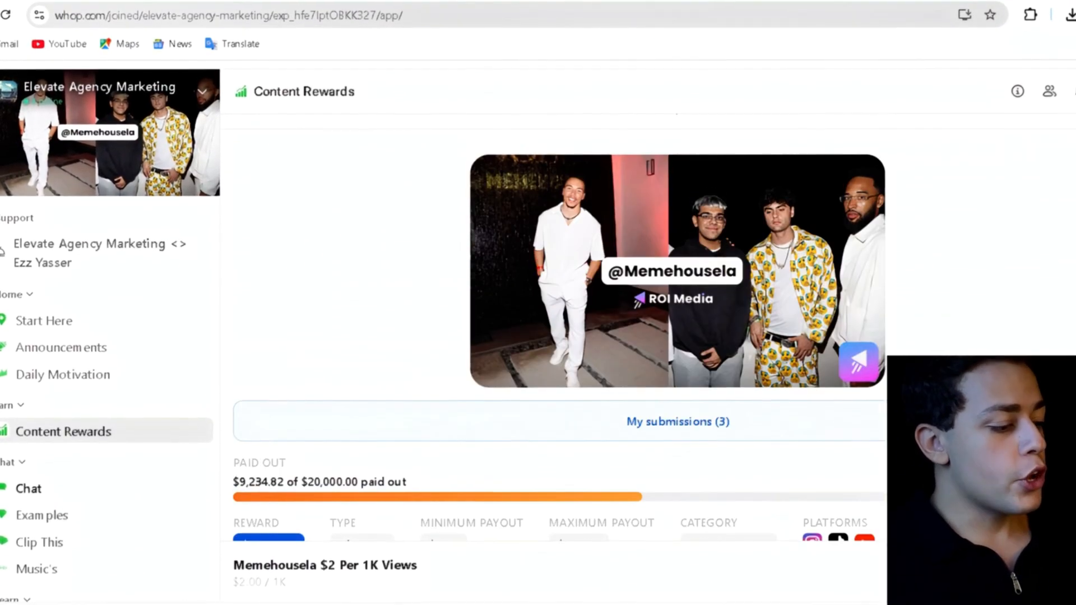
click(677, 439)
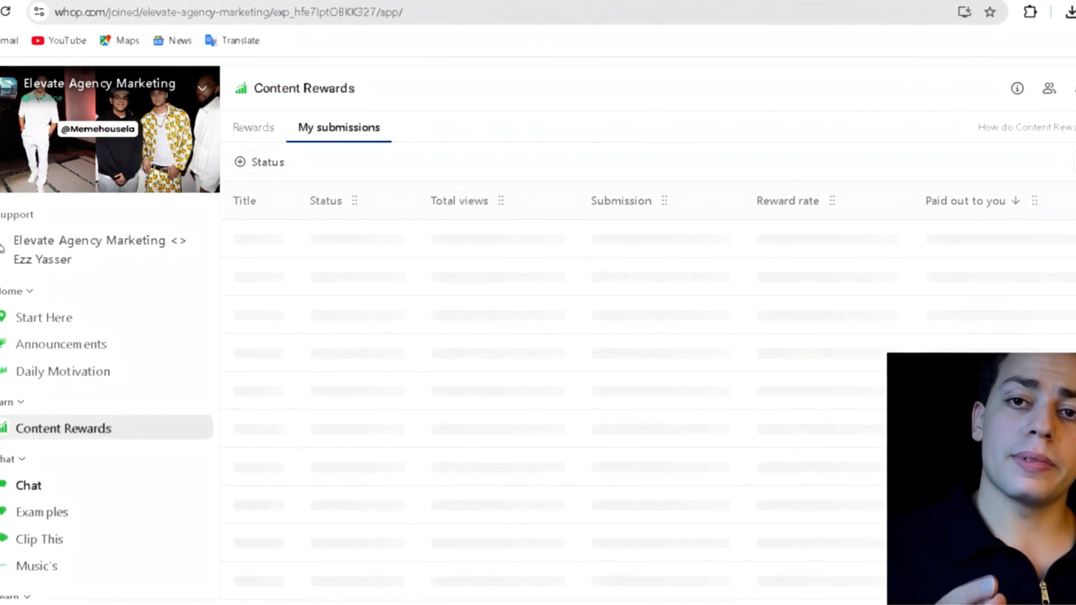
click(1029, 12)
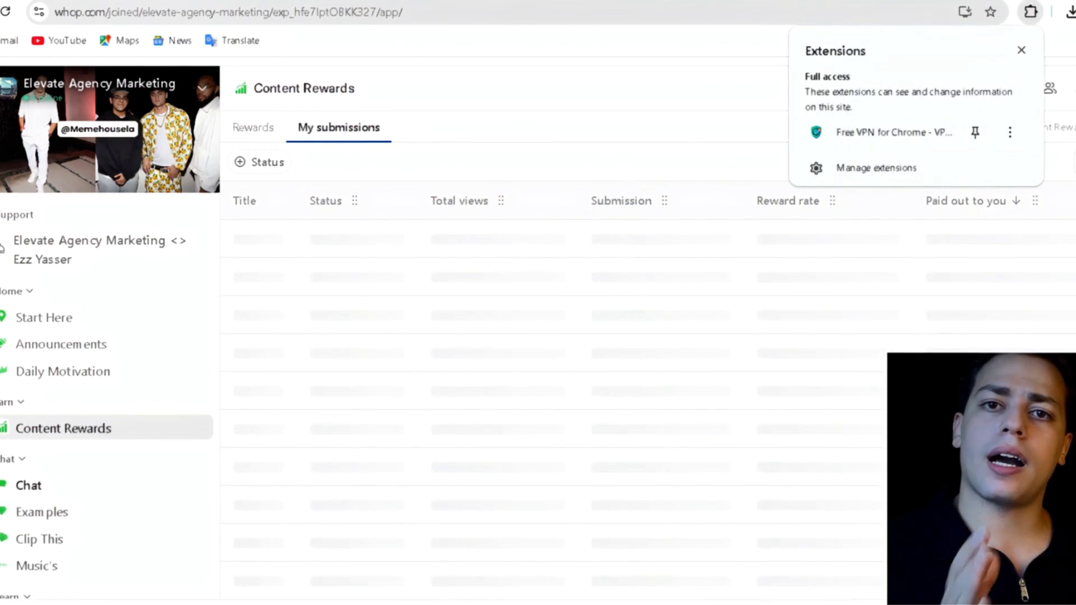
click(894, 132)
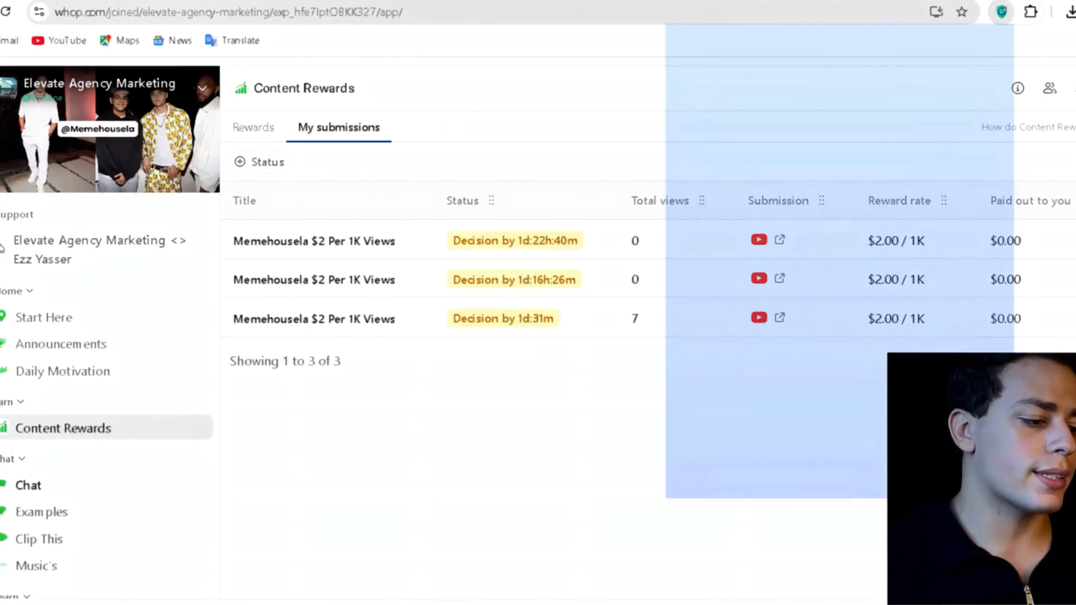
click(865, 150)
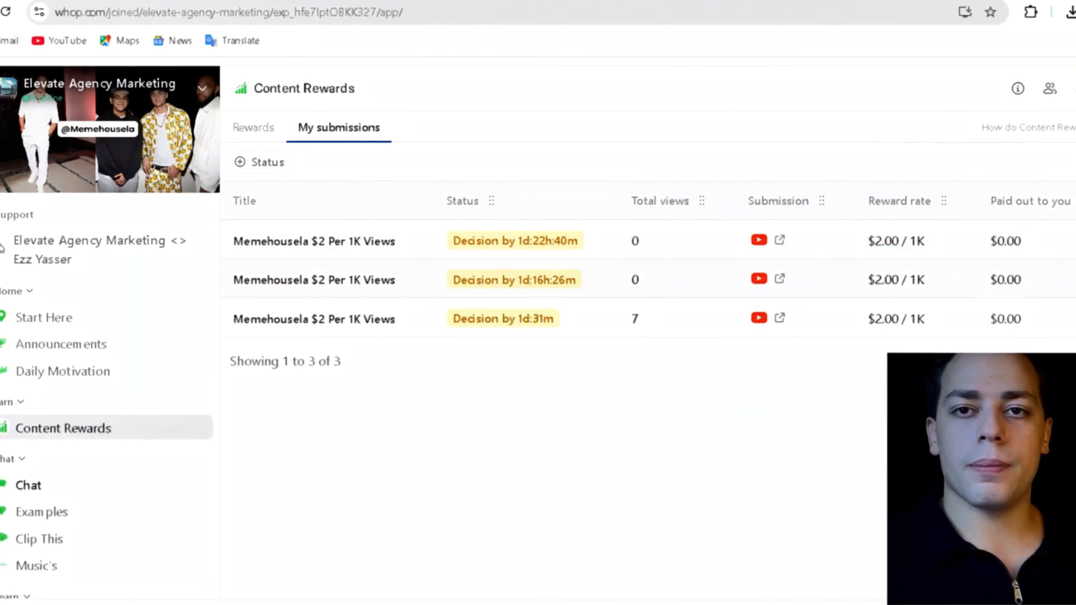
click(514, 240)
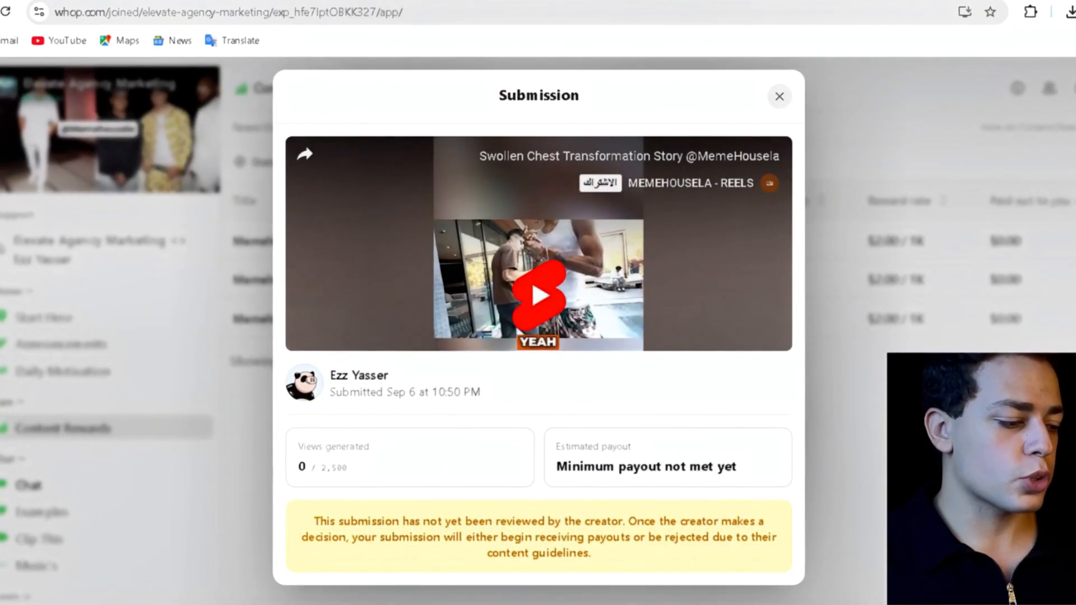
click(3, 247)
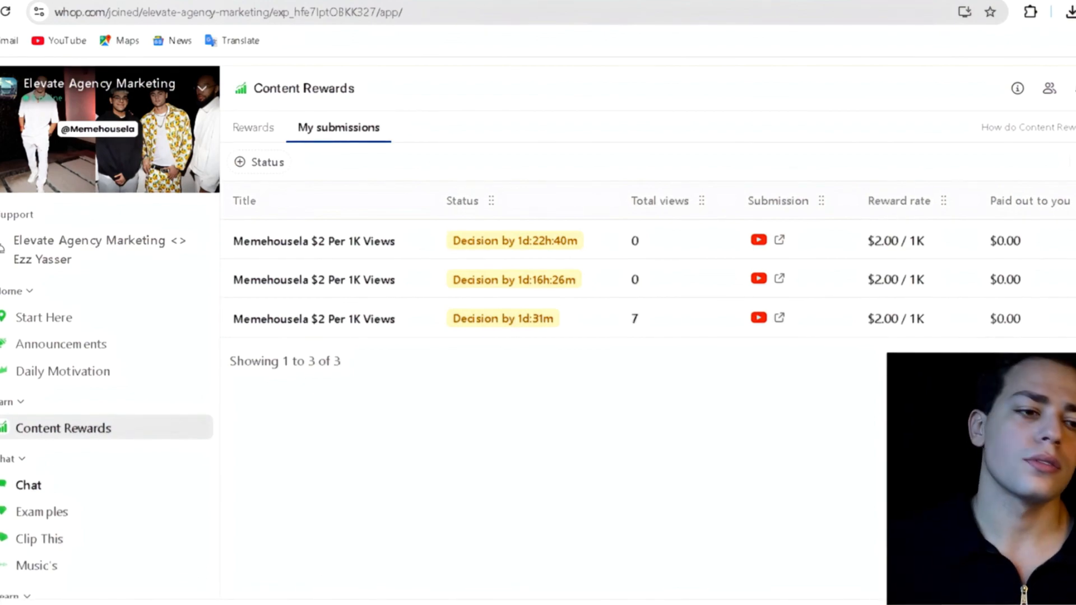
Step: Go to Whop's Discover page, open Content Rewards and filter the campaigns to the Clipping type
click(1, 177)
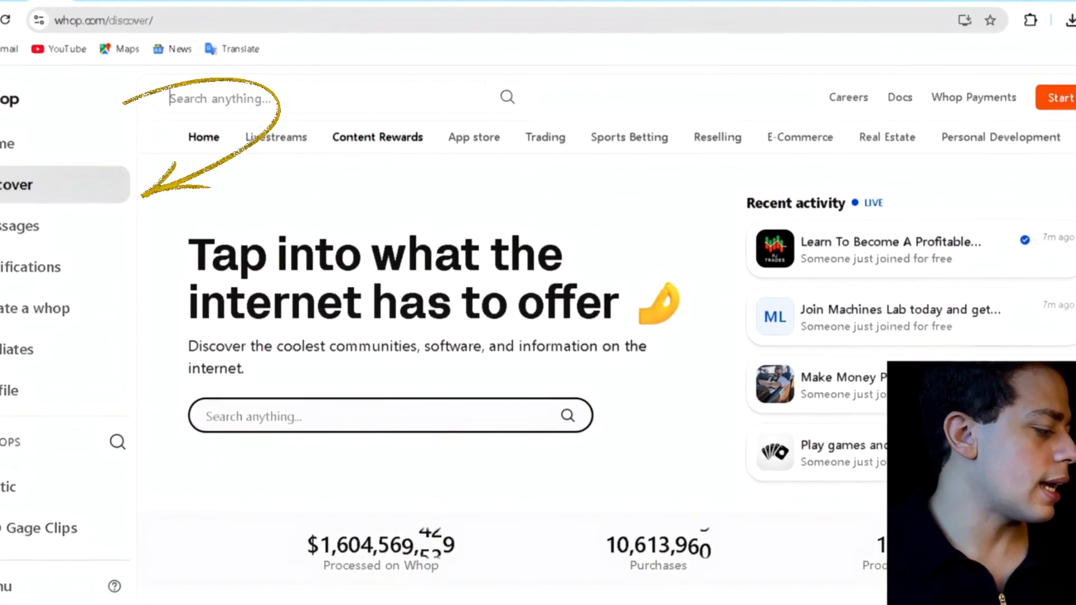
click(378, 134)
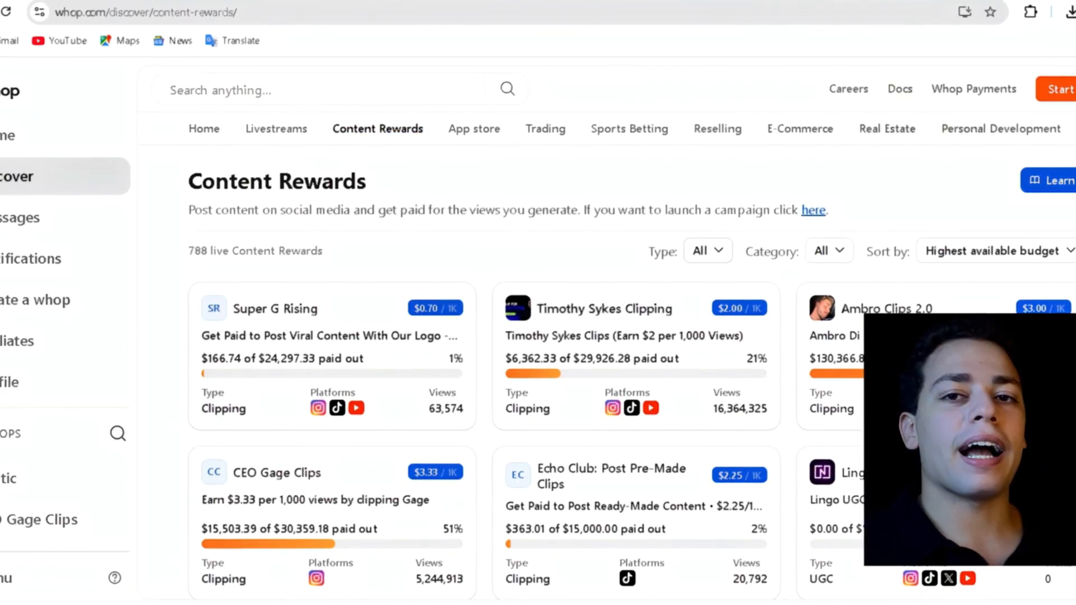
click(707, 251)
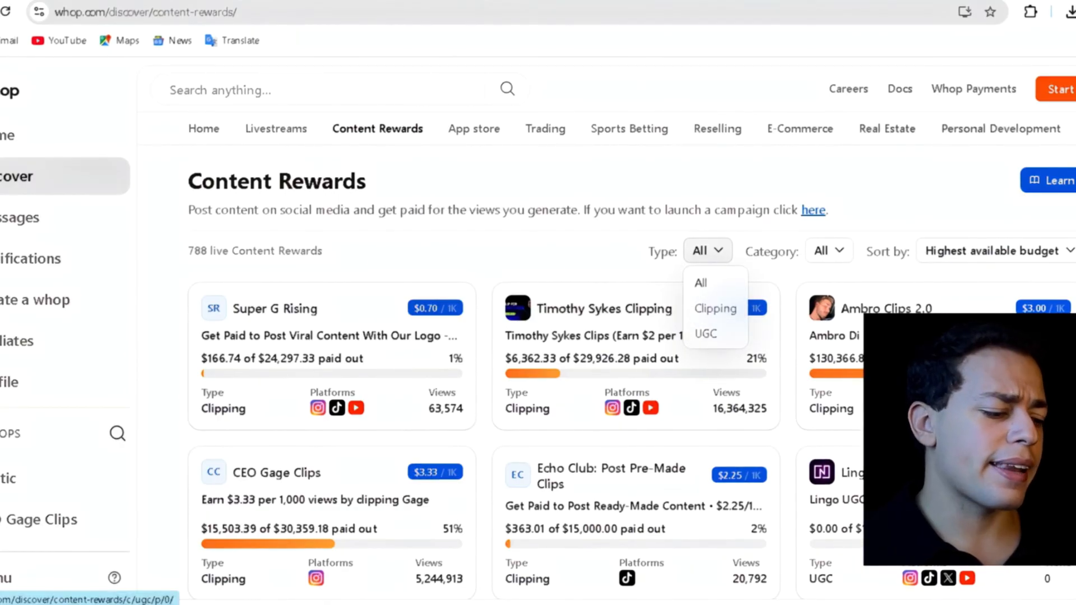
click(437, 252)
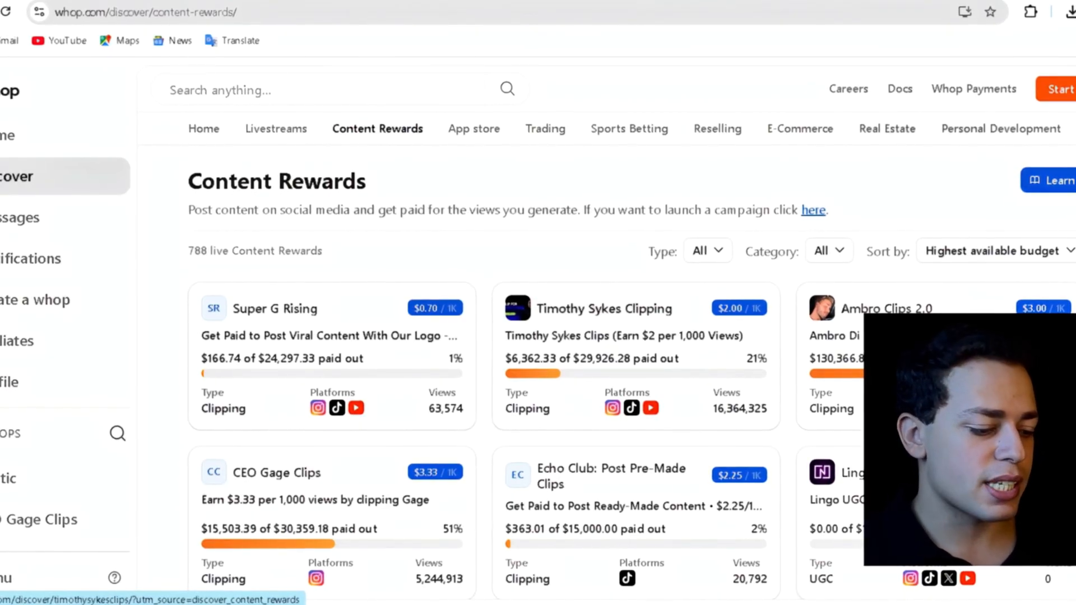
click(706, 250)
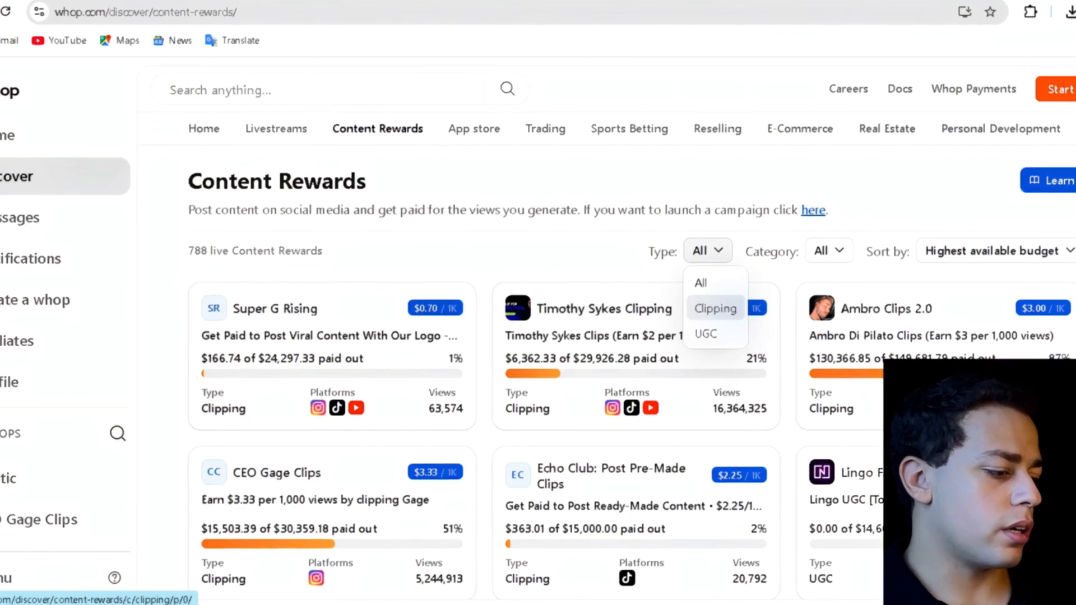
click(715, 309)
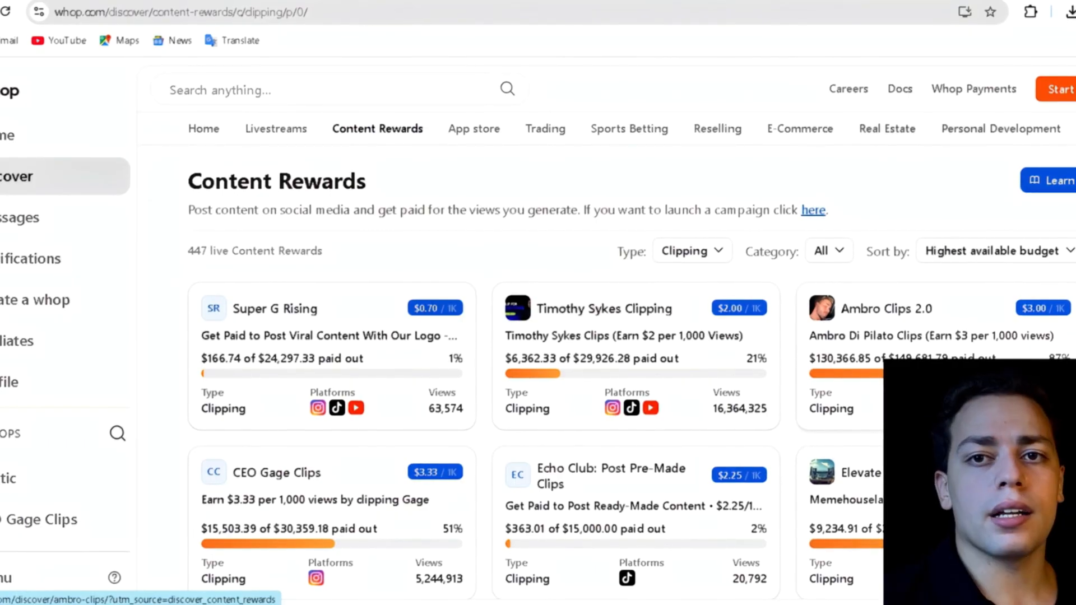
Step: Open the Ambro Clips 2.0 campaign, highlight its headline and return to the clipping campaigns list
click(840, 387)
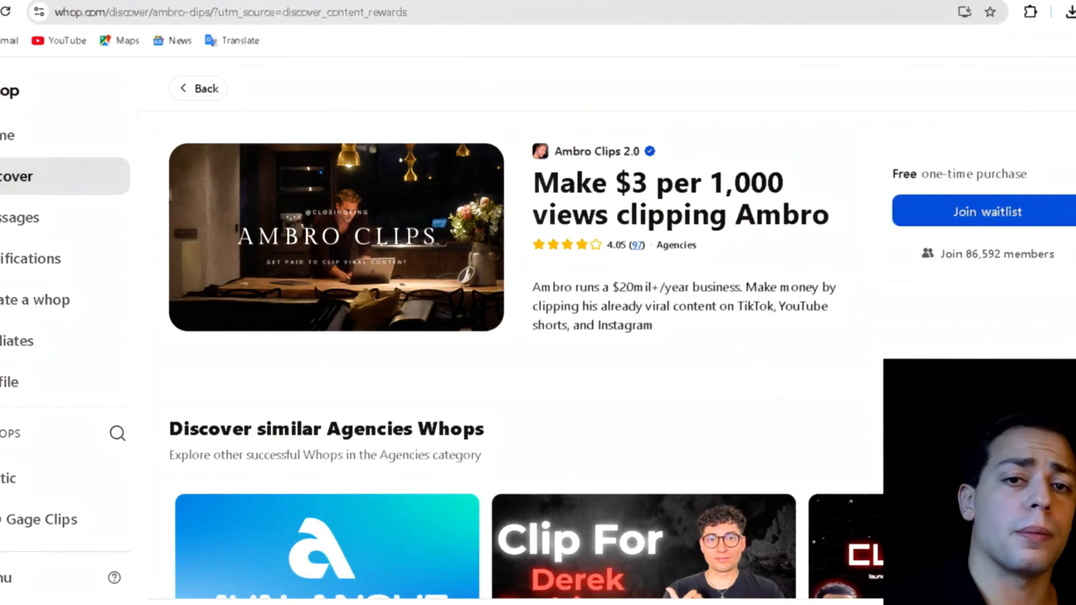
drag(533, 183, 753, 220)
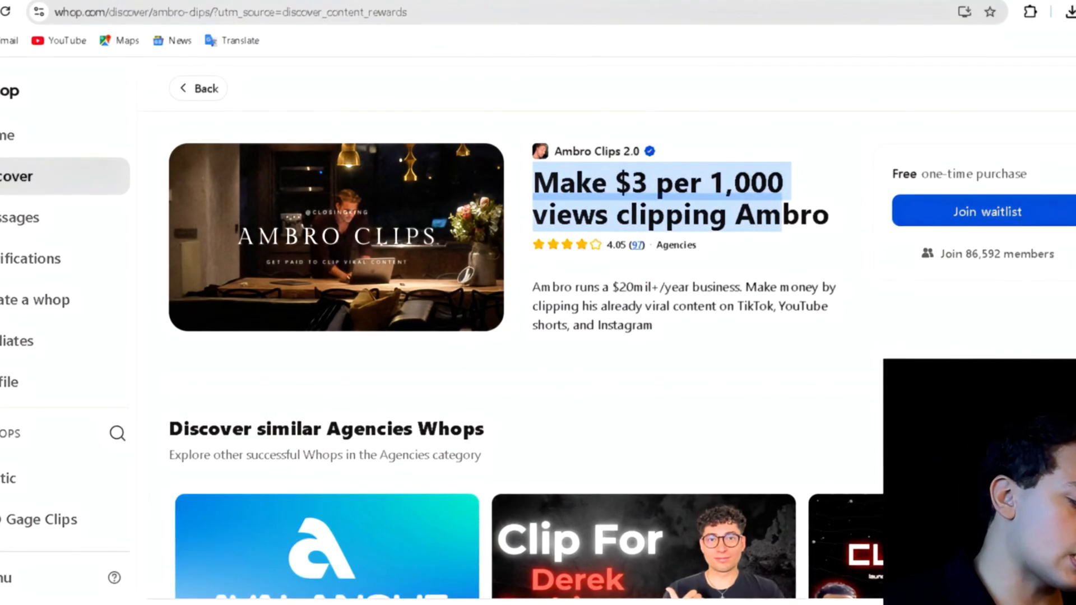
click(782, 218)
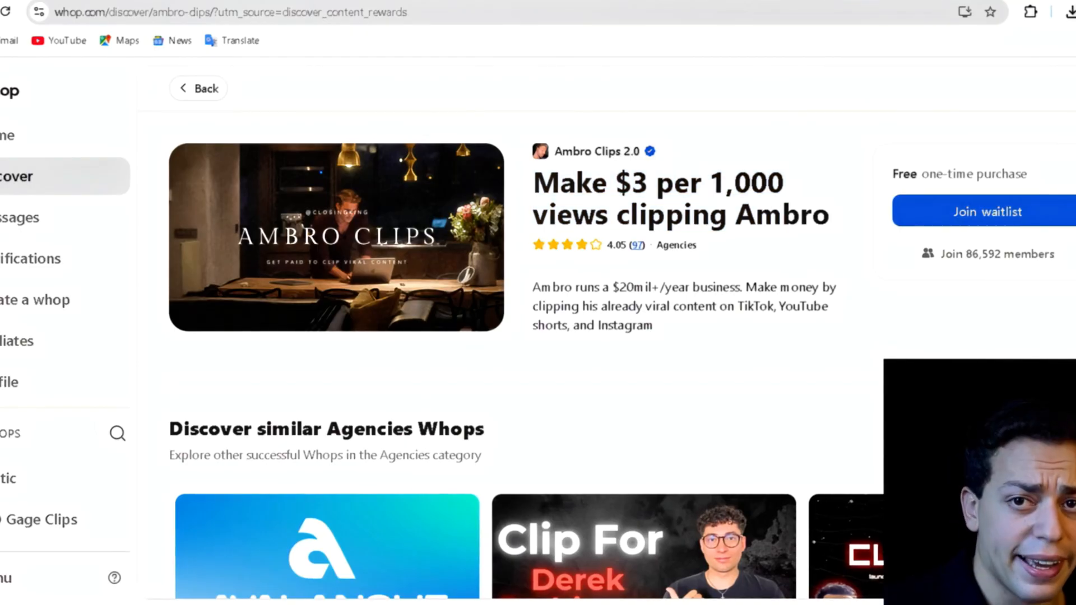
key(alt+Left)
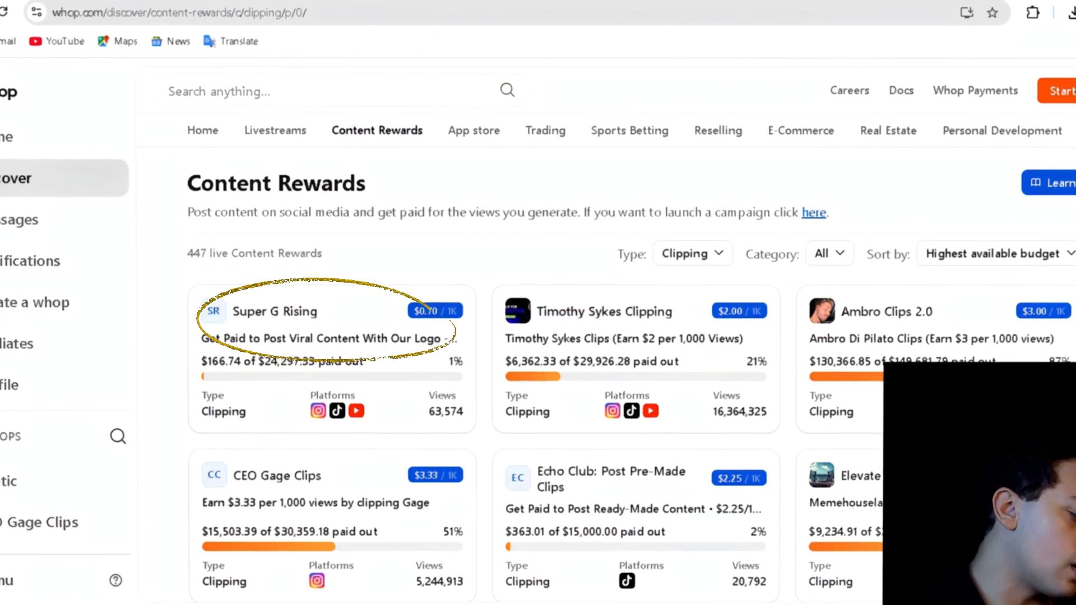
Step: Browse the clipping campaigns and their rates, and open the Echo Club: Post Pre-Made Clips campaign
scroll(616, 393, down, 1)
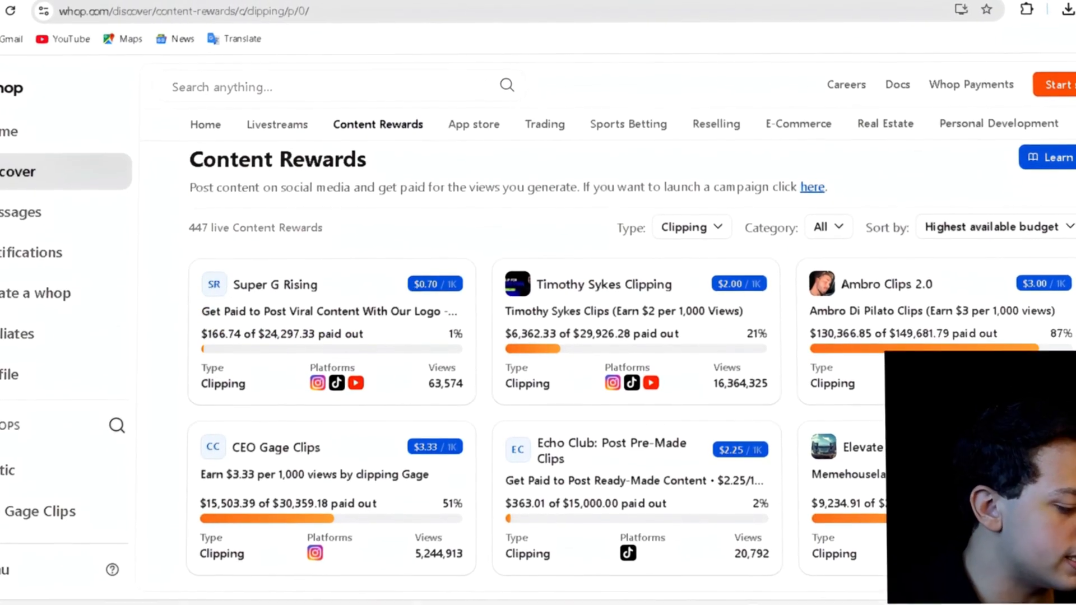
scroll(616, 392, down, 1)
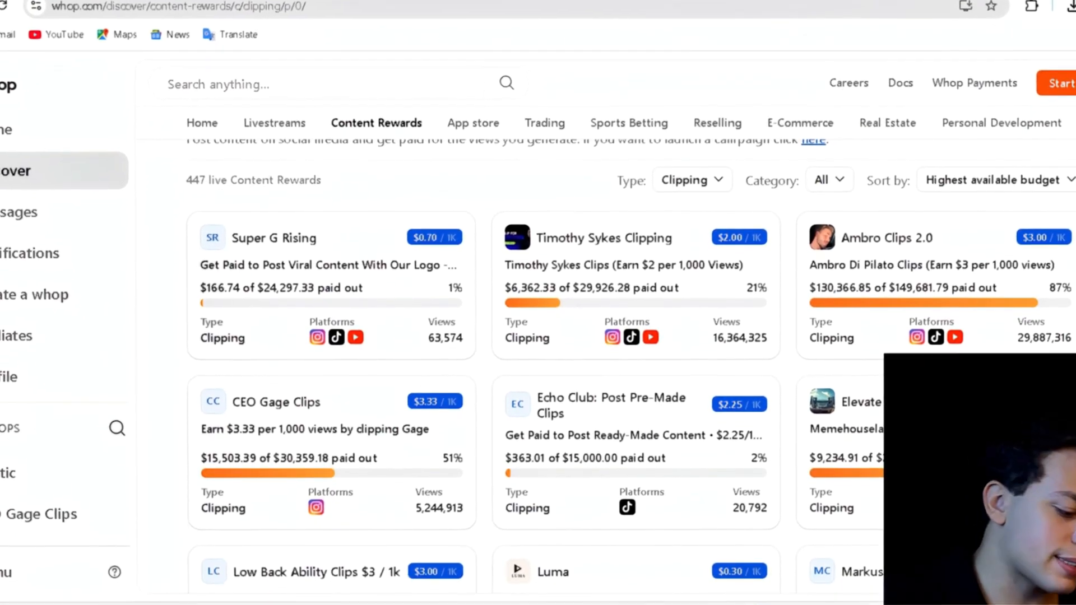
scroll(616, 364, down, 3)
scroll(616, 364, down, 4)
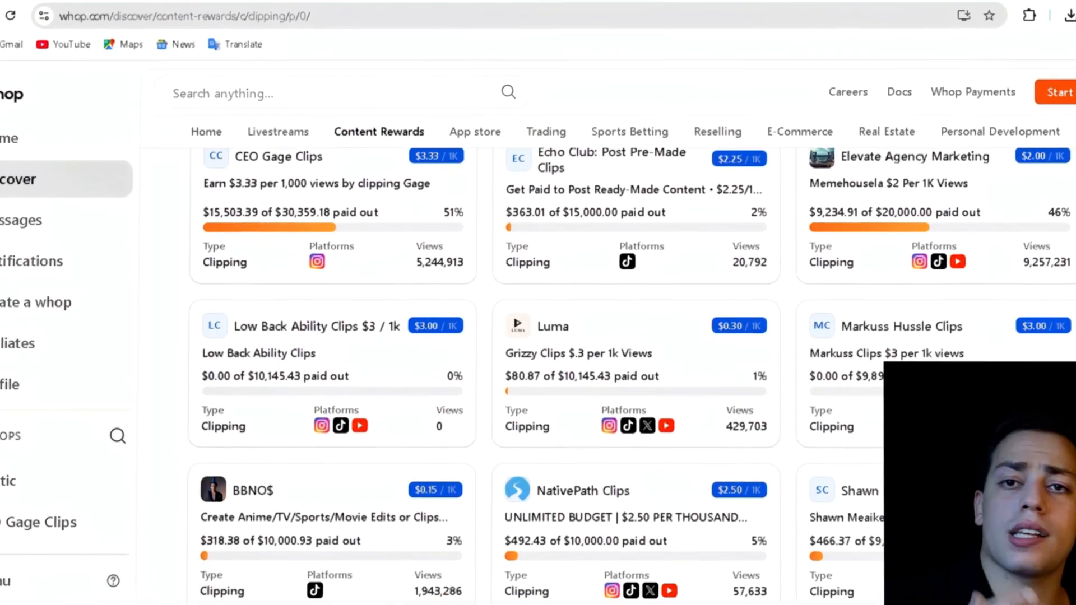
scroll(617, 364, down, 1)
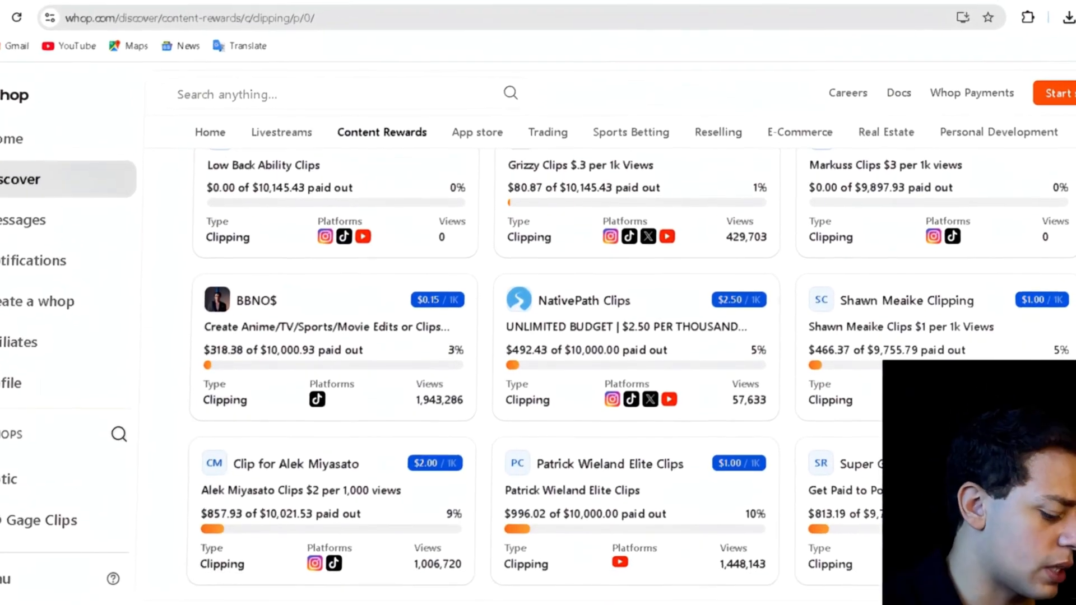
scroll(616, 365, down, 2)
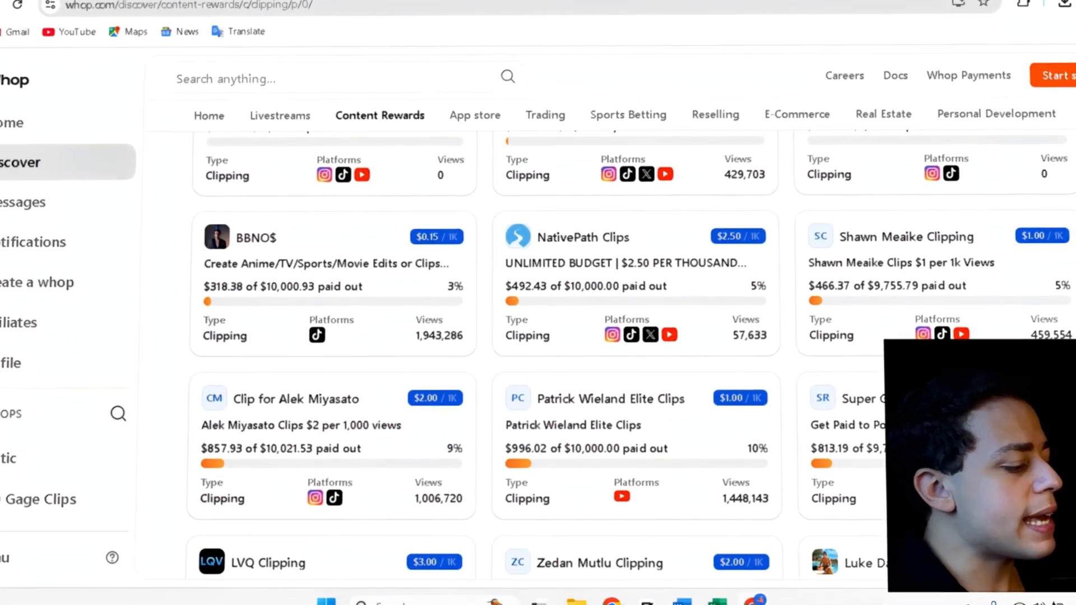
scroll(616, 364, down, 3)
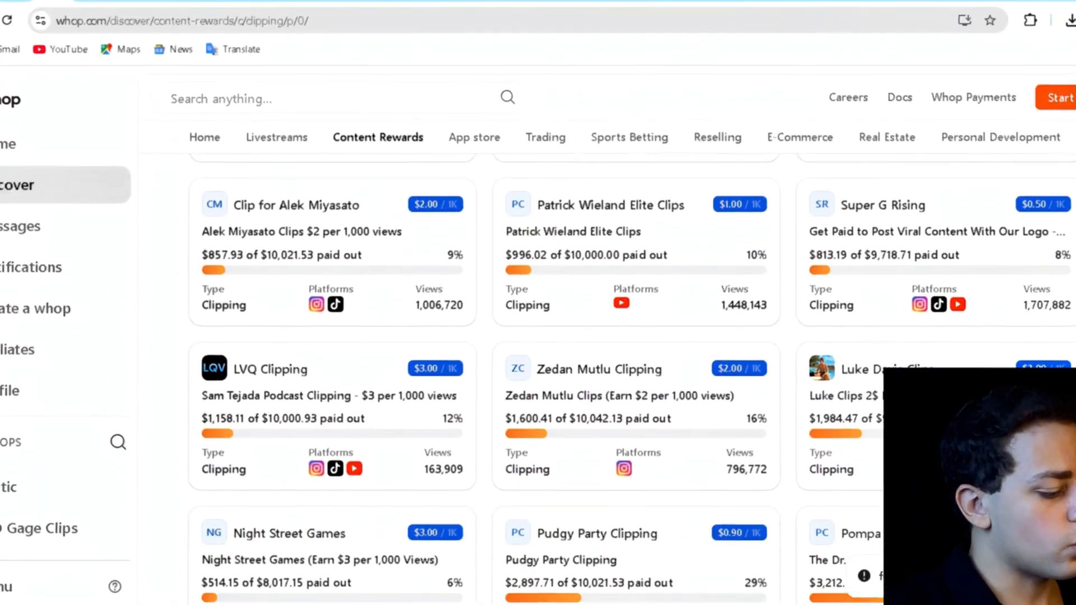
scroll(616, 364, up, 10)
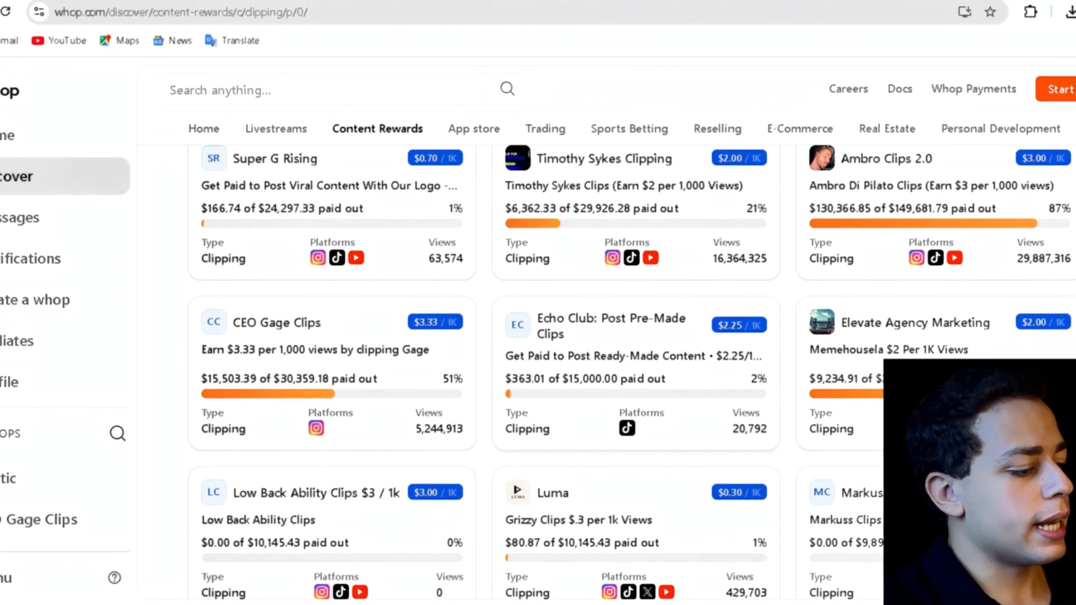
click(611, 336)
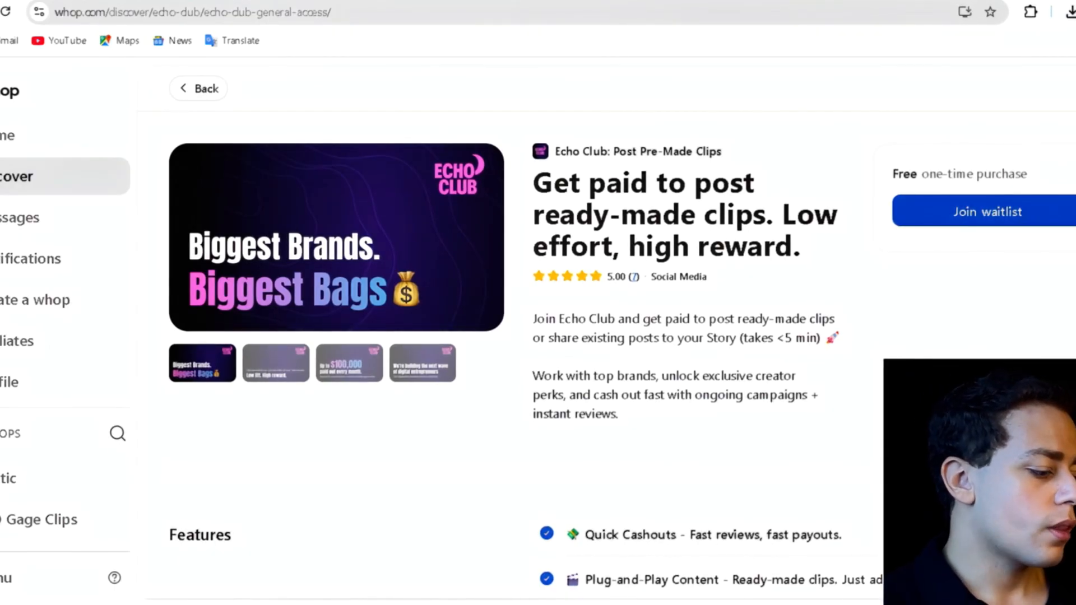
Step: Try to join the Echo Club: Post Pre-Made Clips waitlist and request access, and dismiss the access dialog
click(987, 211)
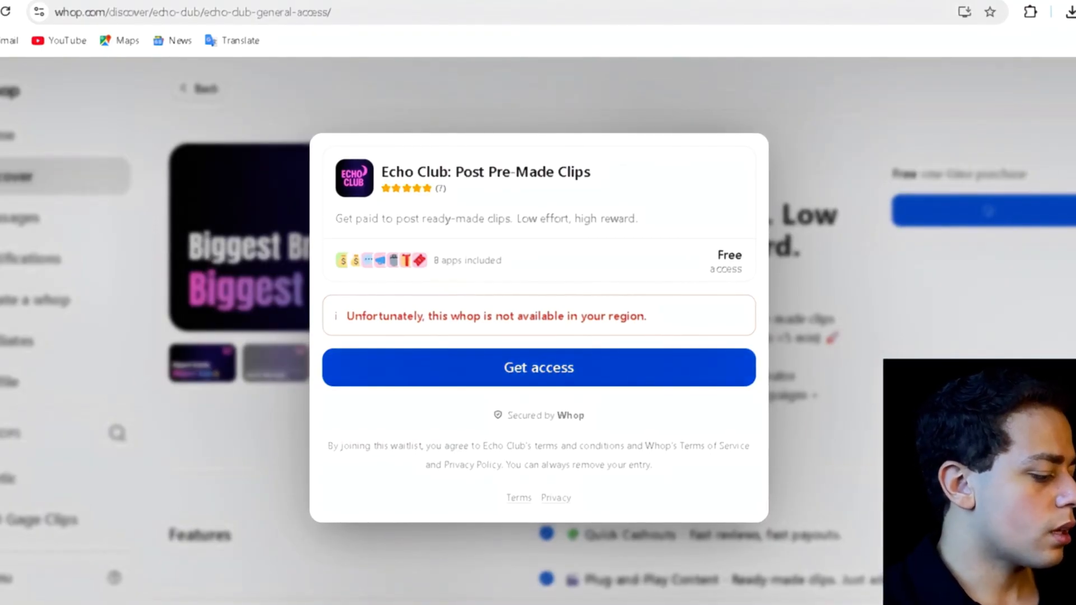
click(538, 368)
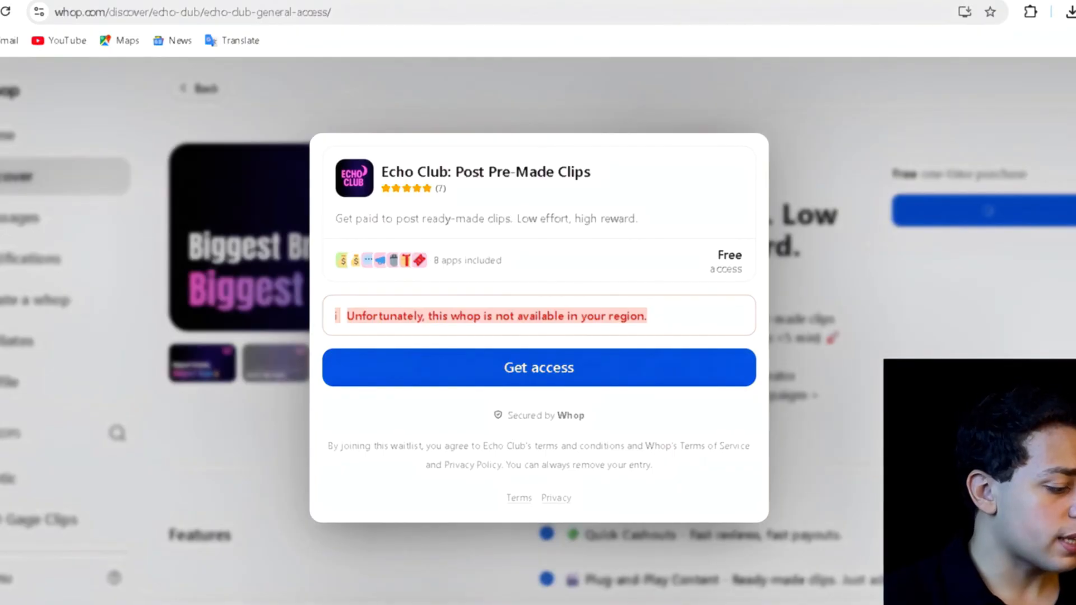
key(Escape)
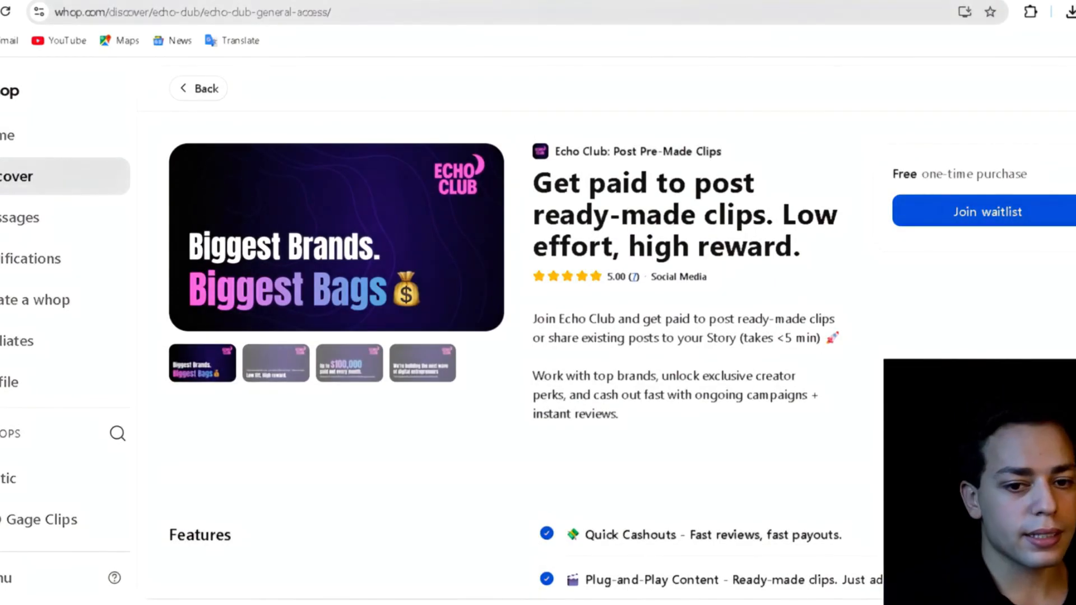
Step: Return to Whop's Discover page, reopen Content Rewards and filter the campaigns to the Clipping type
click(198, 87)
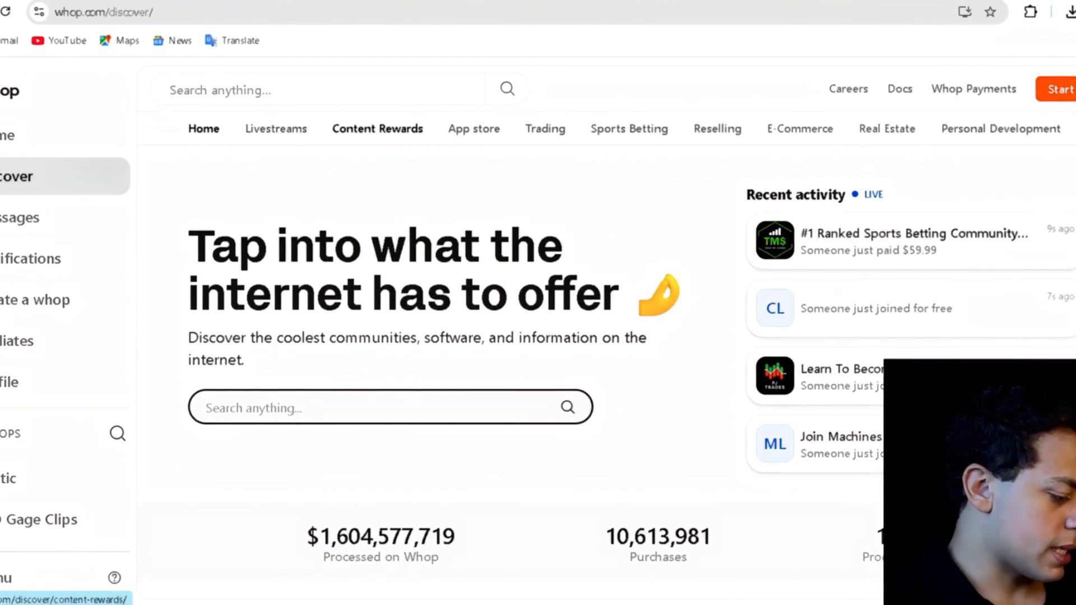
click(377, 128)
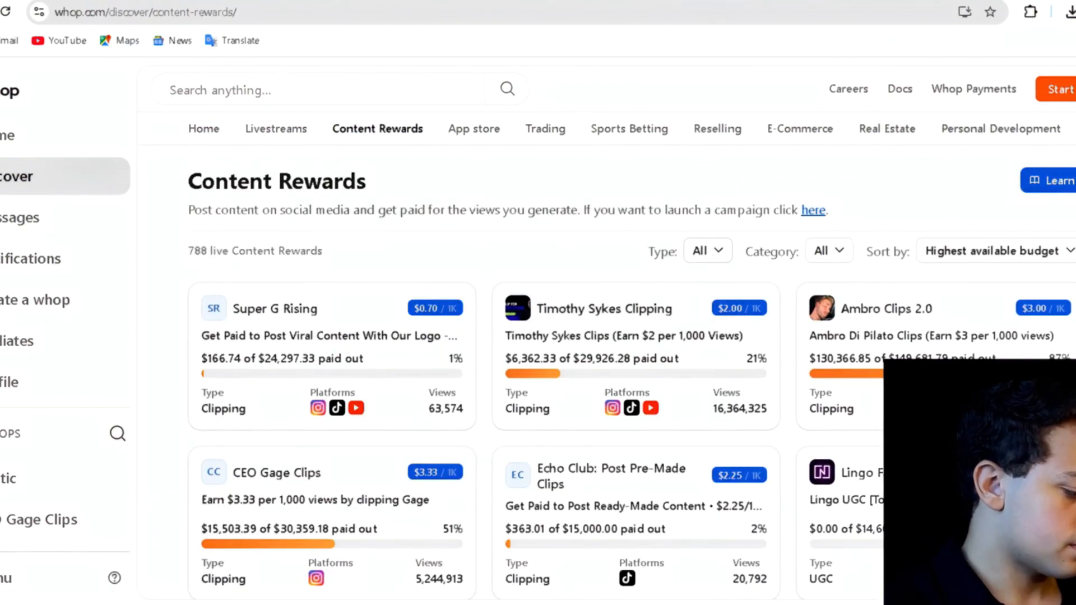
click(707, 251)
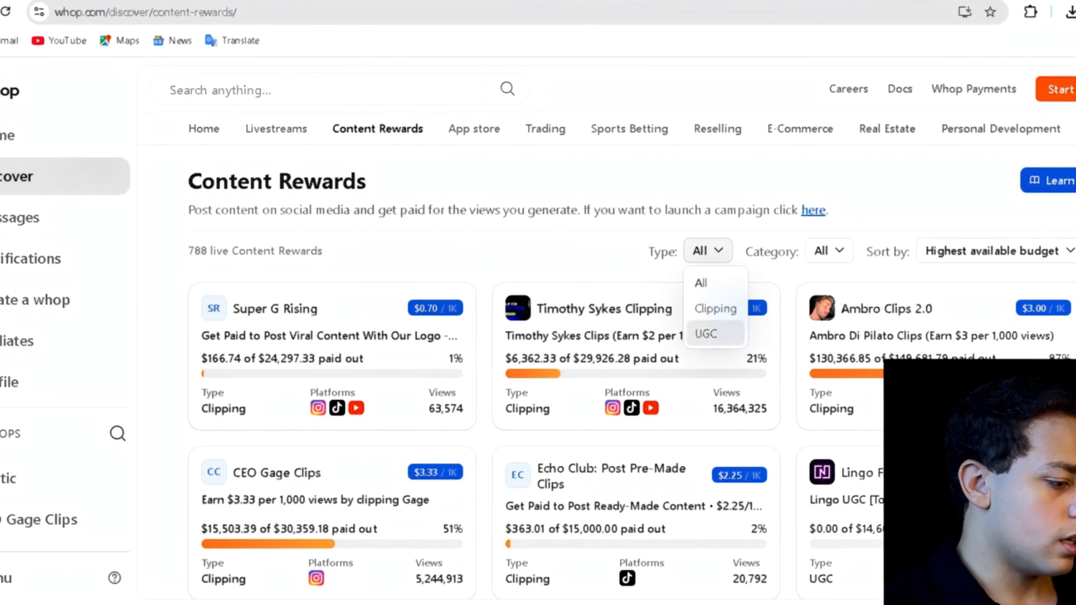
click(715, 308)
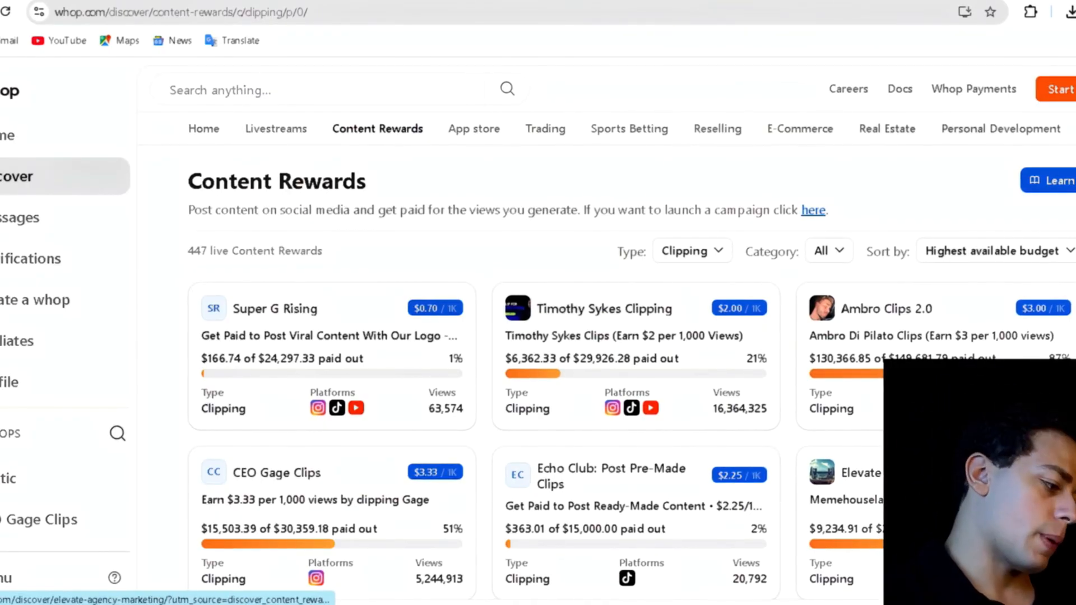
Step: Open the Elevate Agency Marketing campaign, try to get free access to its community, and dismiss the access dialog
click(857, 493)
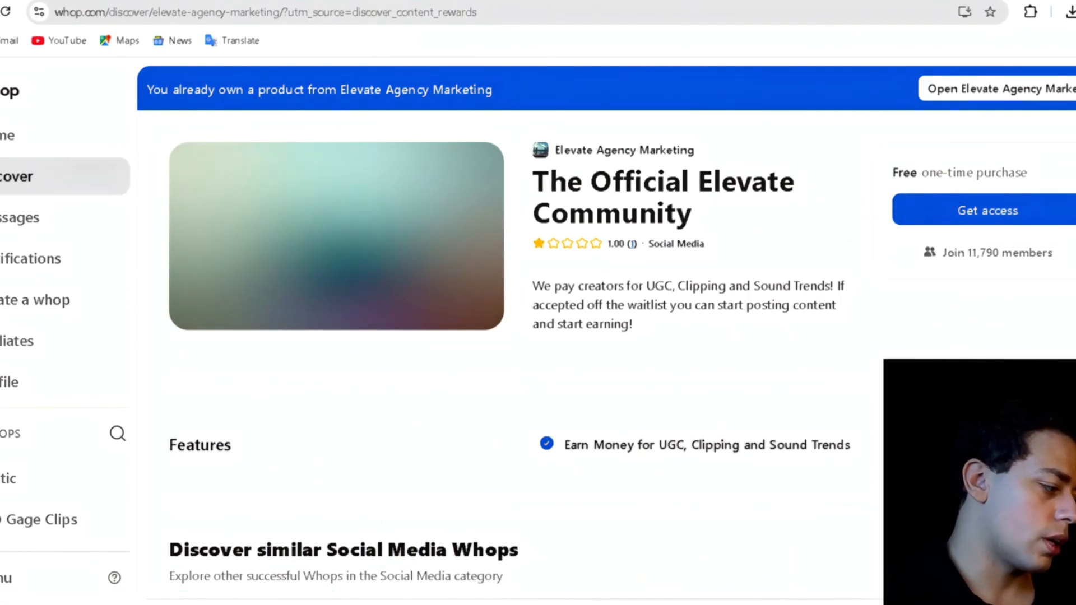
click(987, 209)
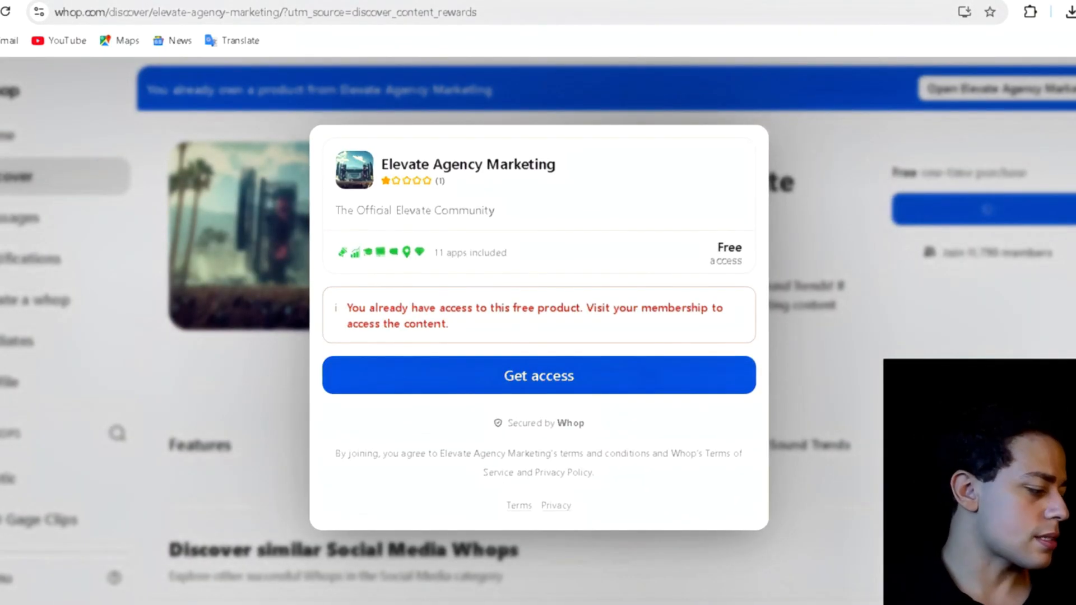
drag(370, 308, 449, 324)
click(538, 376)
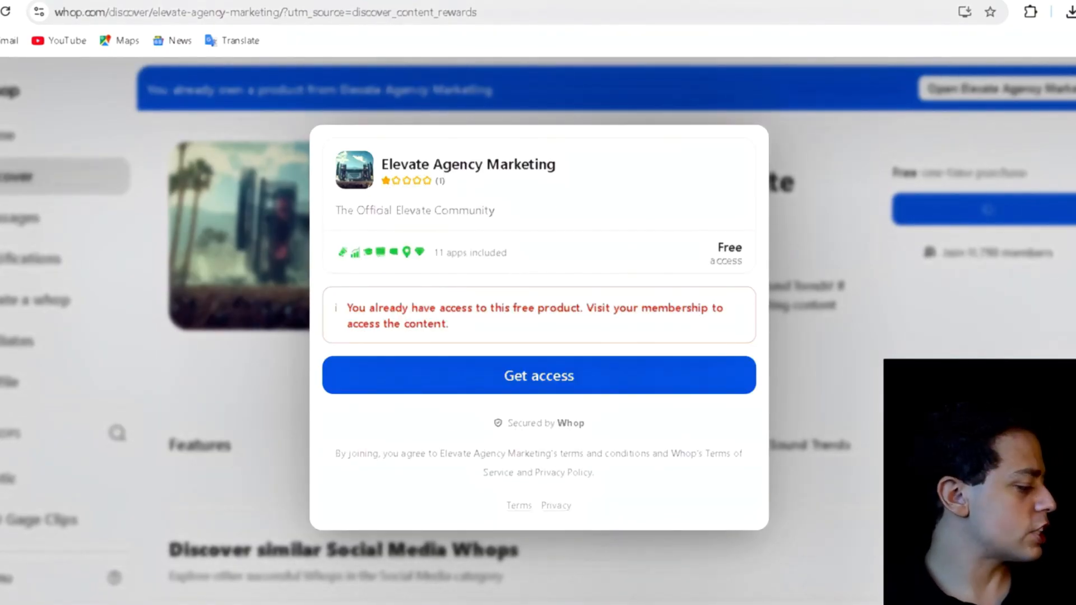
key(Escape)
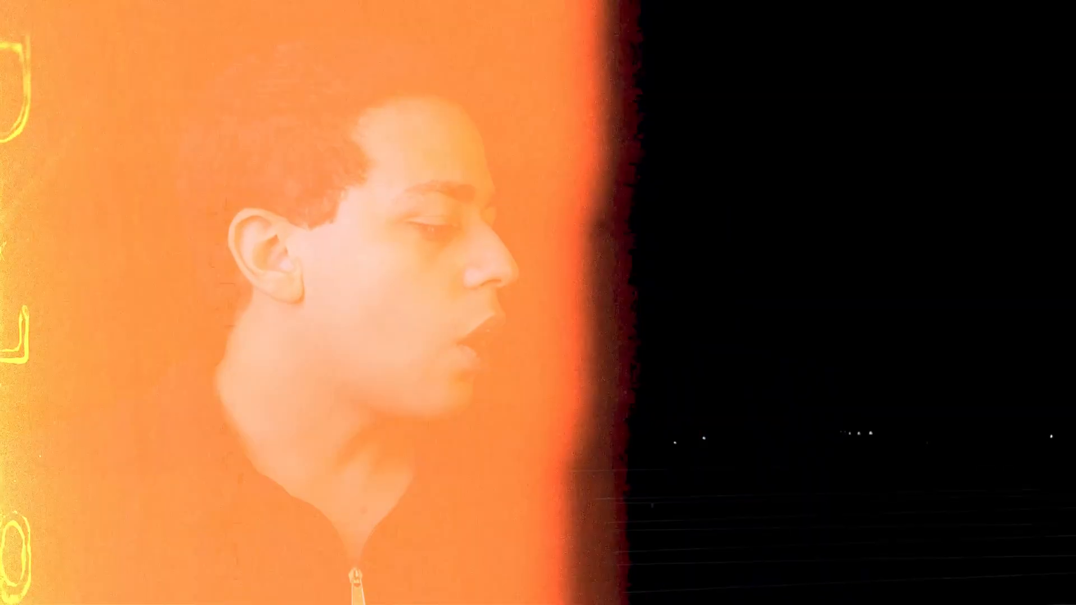